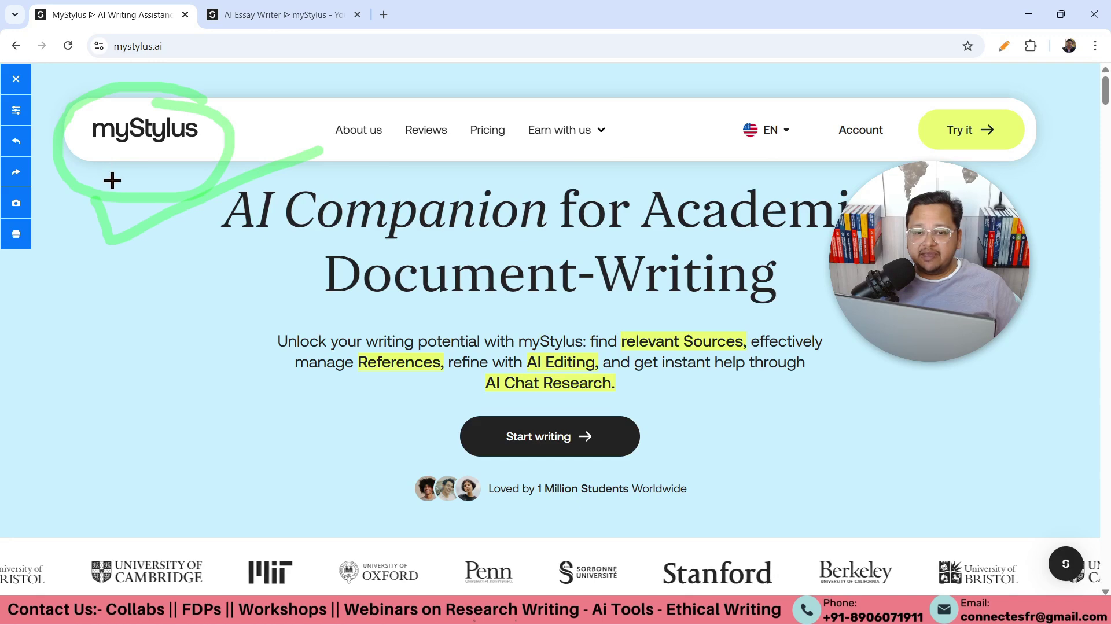
Step: Underline the words of the homepage heading "AI Companion for Academic Document-Writing" with the green highlighter
drag(243, 245, 533, 243)
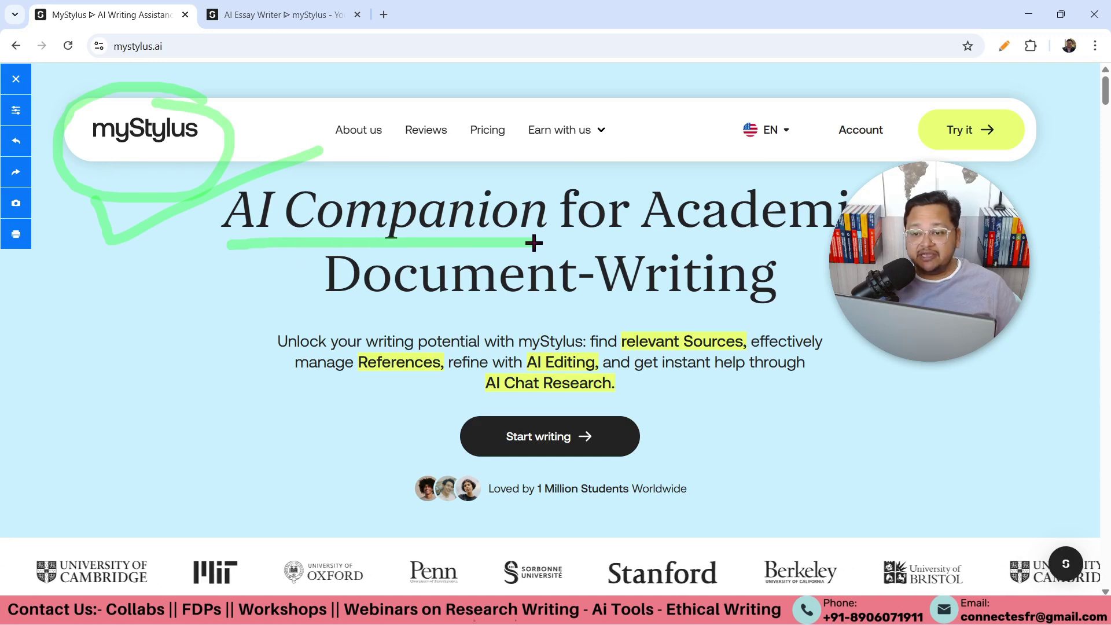
drag(661, 244, 818, 246)
drag(345, 310, 498, 311)
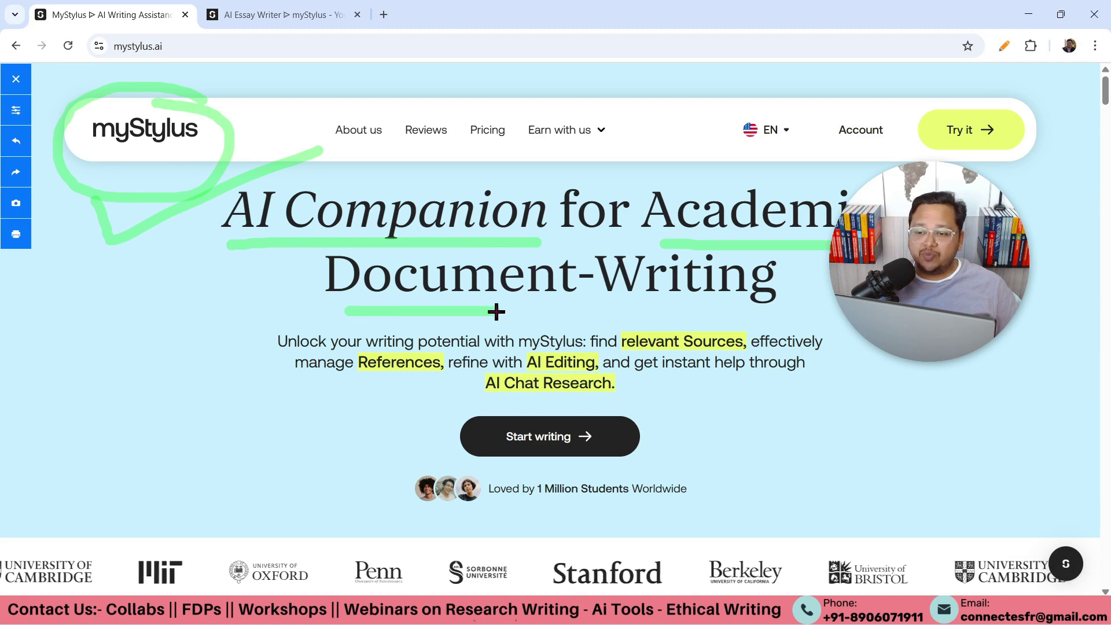
drag(602, 300, 784, 299)
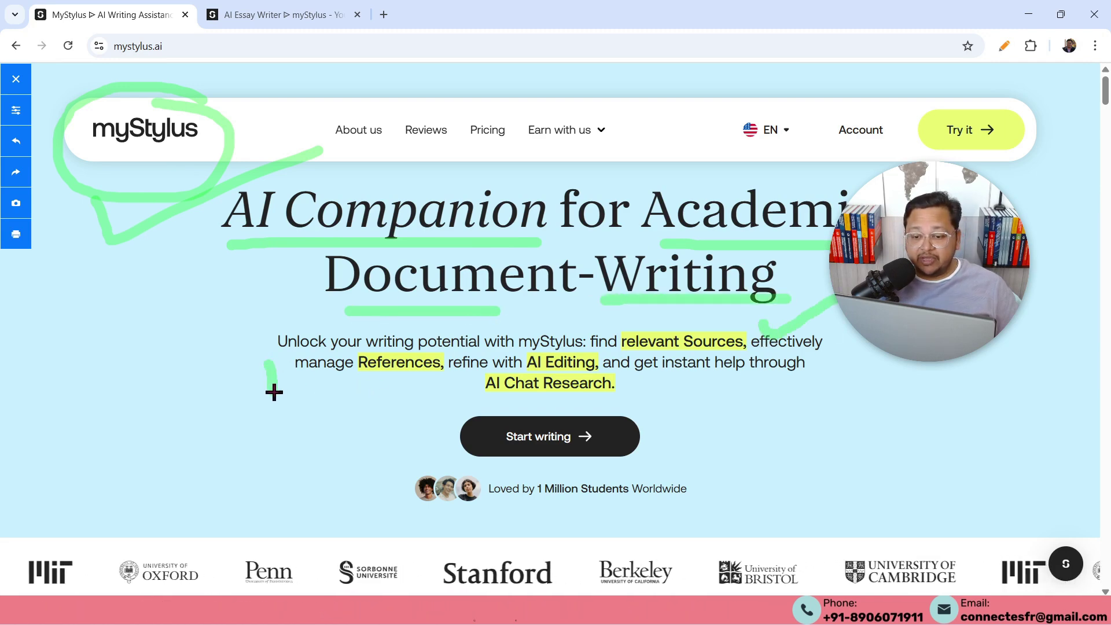
Step: Draw check marks over the homepage description under the heading, and close the drawing overlay to clear all marks
drag(274, 392, 440, 281)
drag(700, 383, 804, 335)
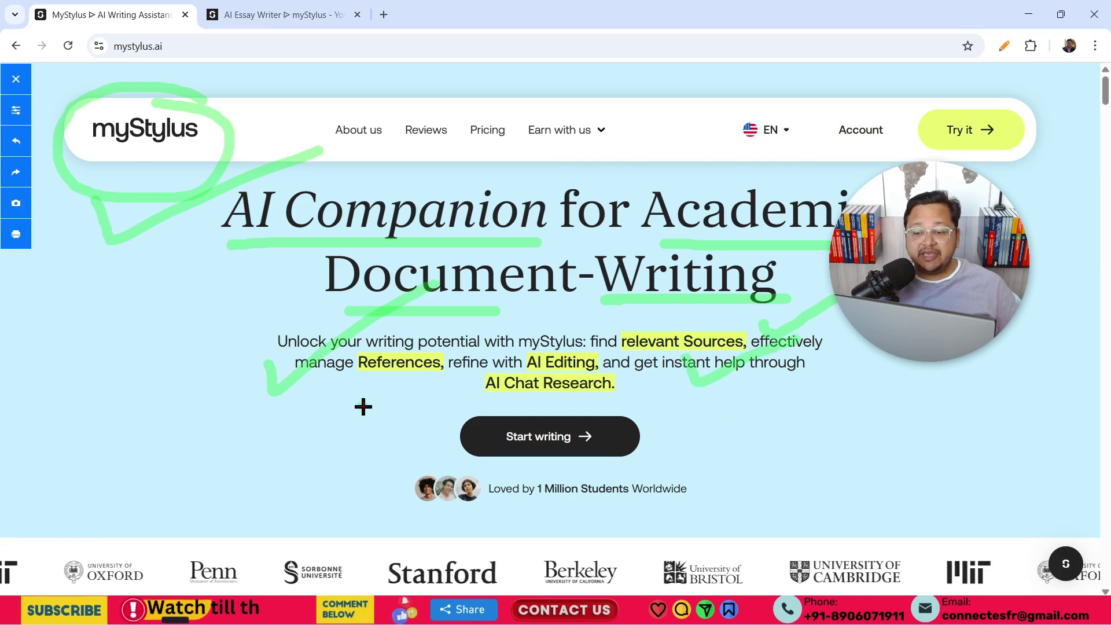
mouse_move(363, 407)
mouse_down()
mouse_move(399, 434)
mouse_move(514, 344)
mouse_up()
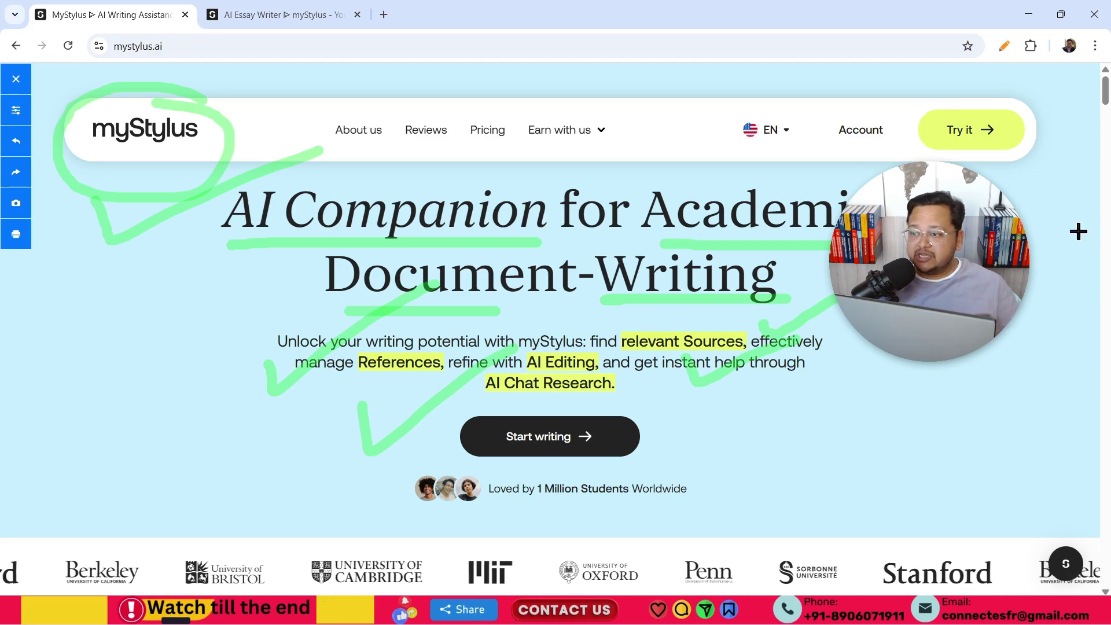
click(1003, 46)
Step: In the AI Agent section, circle or tick the feature cards from Brainstorm Ideas through Polish Writing, and clear the marks
scroll(1104, 92, down, 1)
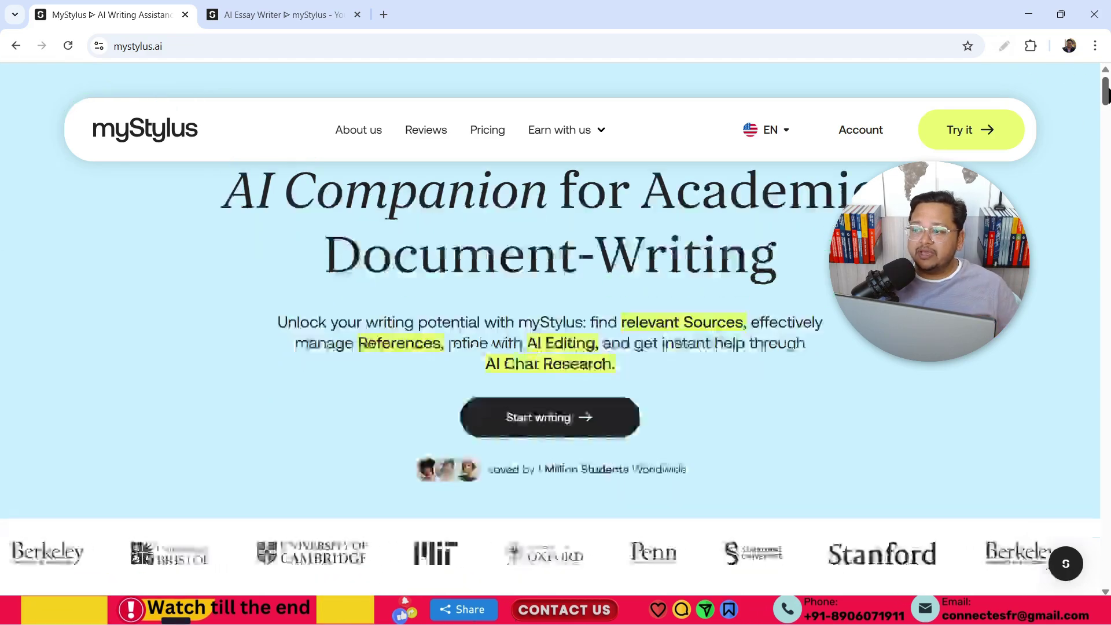
drag(1105, 93, 1102, 202)
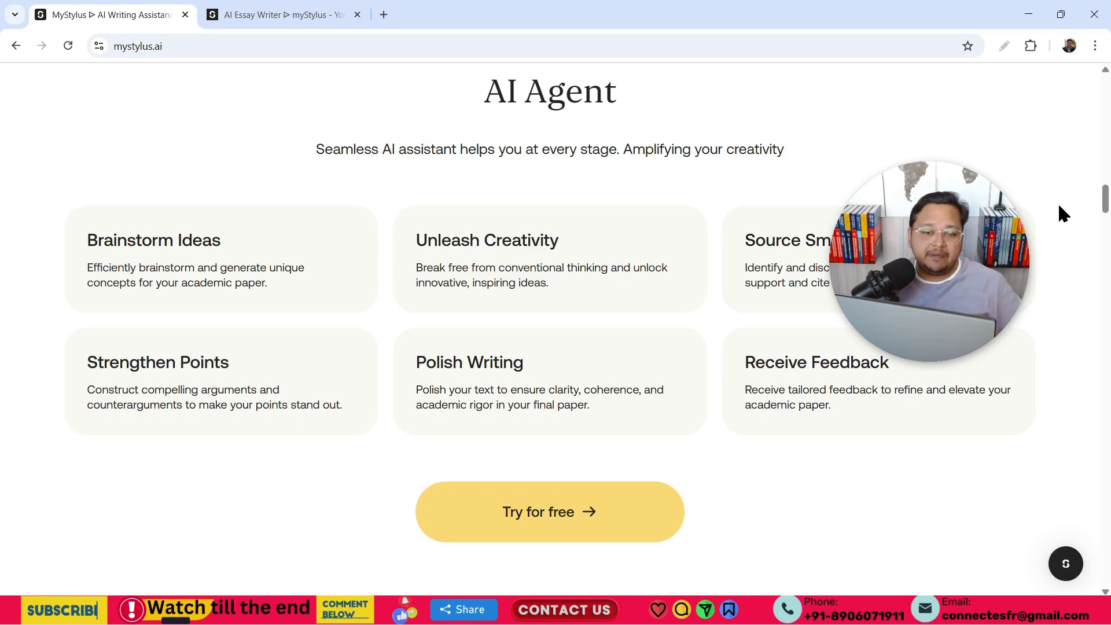
click(1004, 46)
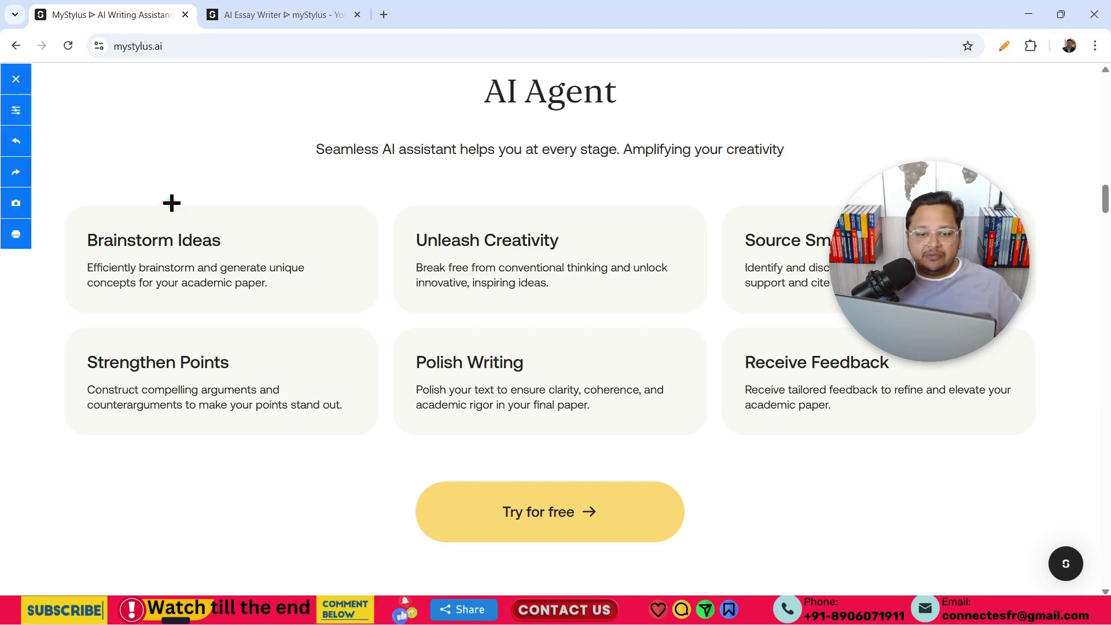
mouse_move(172, 202)
mouse_down()
mouse_move(74, 212)
mouse_move(106, 299)
mouse_move(236, 260)
mouse_move(107, 183)
mouse_up()
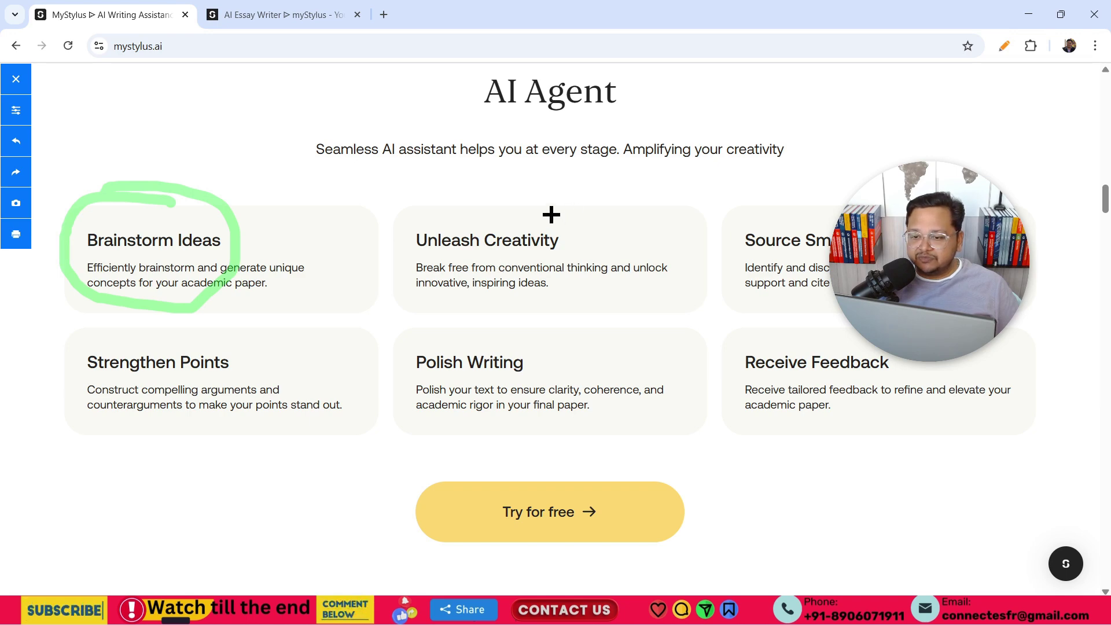
drag(551, 215, 625, 179)
mouse_move(516, 203)
mouse_down()
mouse_move(652, 275)
mouse_move(497, 191)
mouse_up()
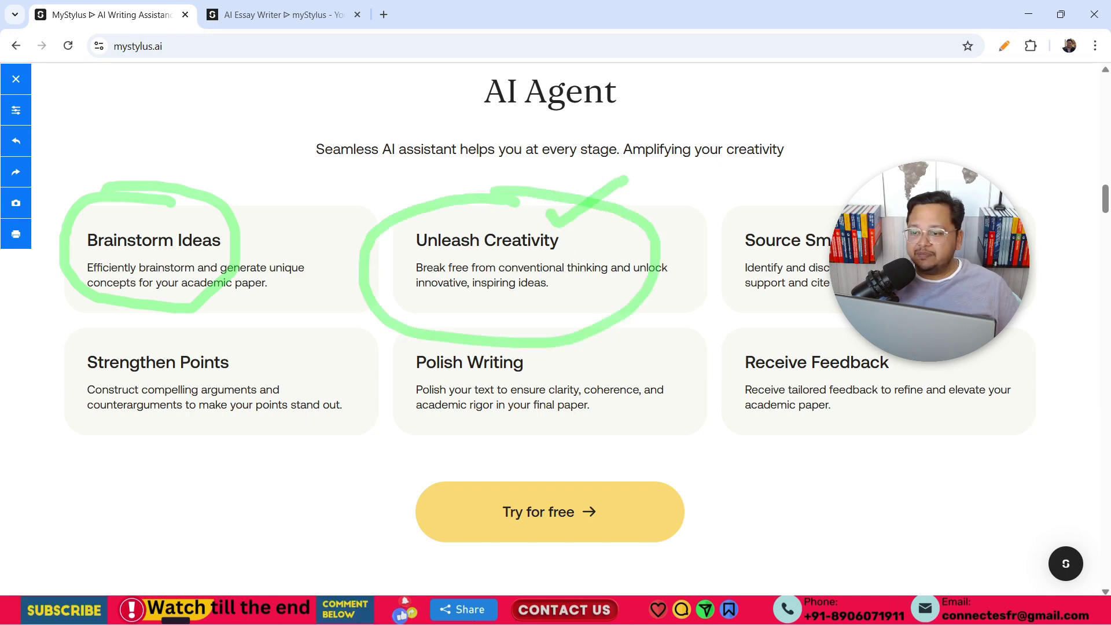
mouse_move(769, 203)
mouse_down()
mouse_move(822, 317)
mouse_move(833, 188)
mouse_up()
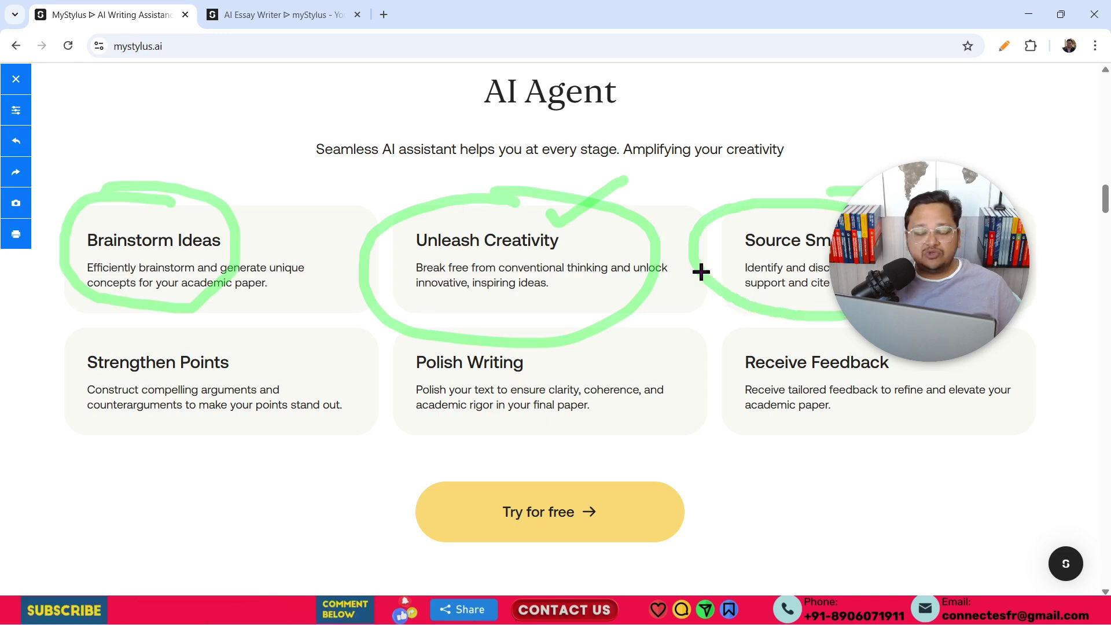
drag(270, 366, 406, 300)
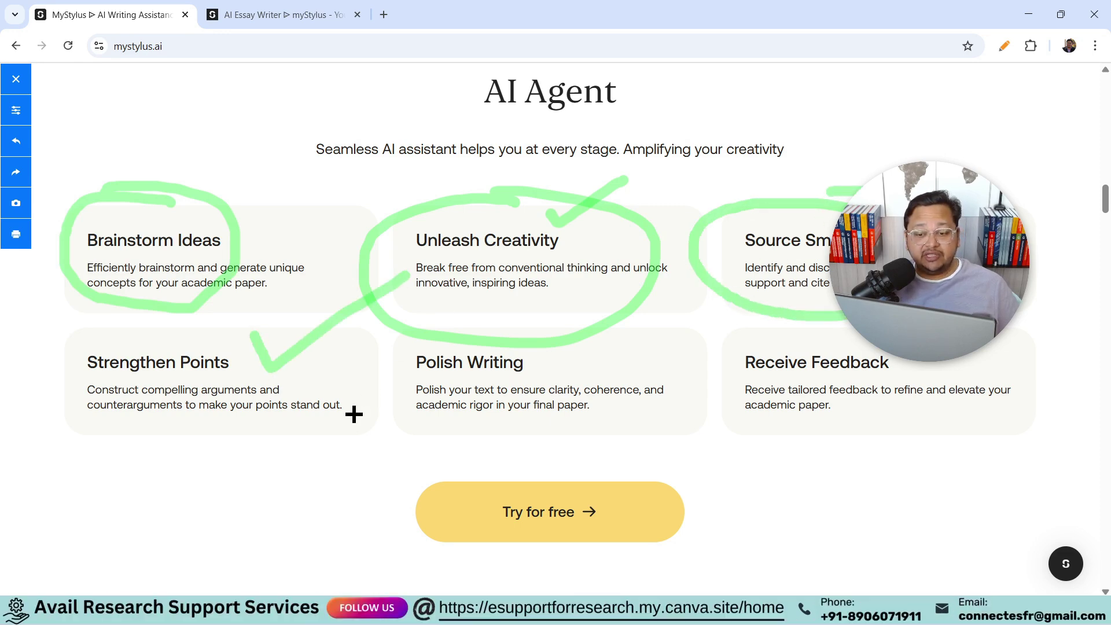
mouse_move(571, 347)
mouse_down()
mouse_move(506, 327)
mouse_move(386, 356)
mouse_move(409, 437)
mouse_move(670, 451)
mouse_move(655, 333)
mouse_move(545, 325)
mouse_up()
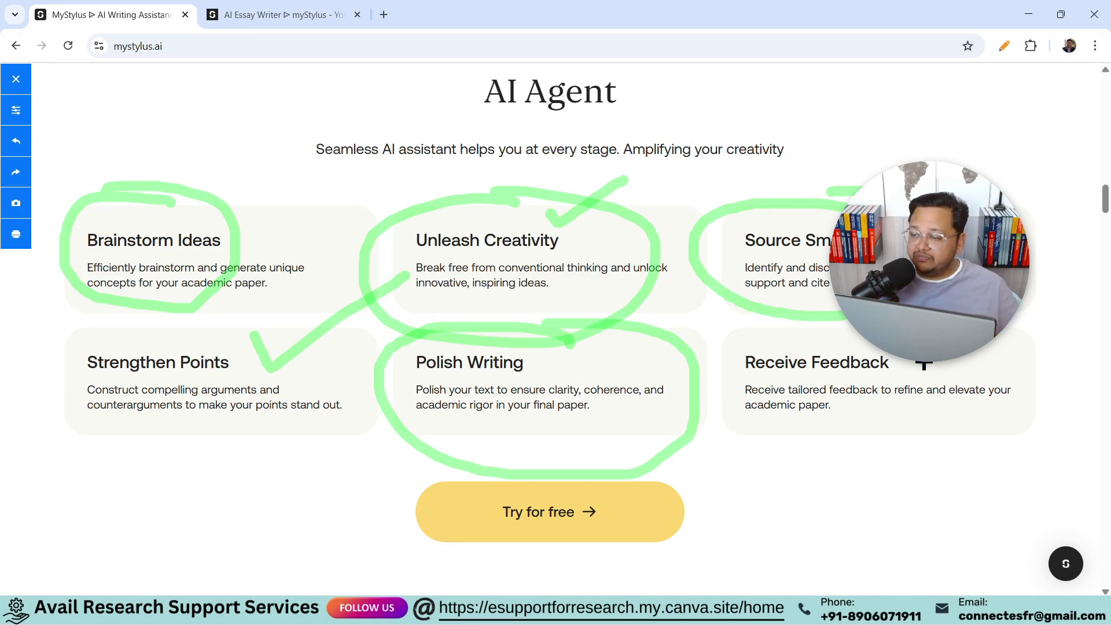
click(998, 53)
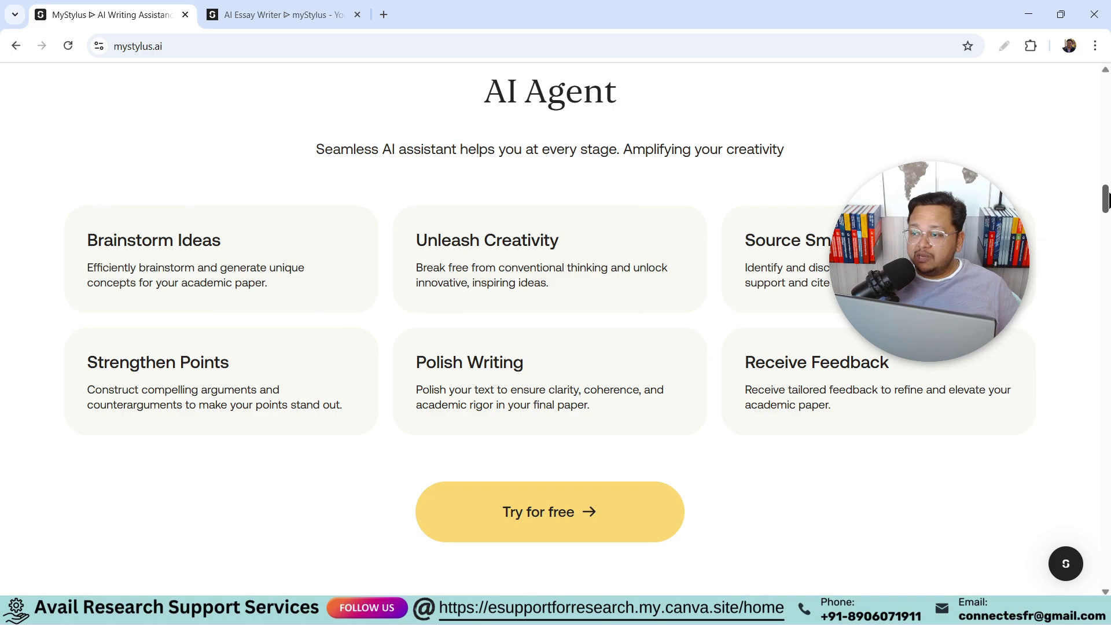
Step: Mark the Paraphraser, Grader and AI Summarizer titles on the tool cards with the highlighter, and clear the marks
drag(1105, 200, 1105, 243)
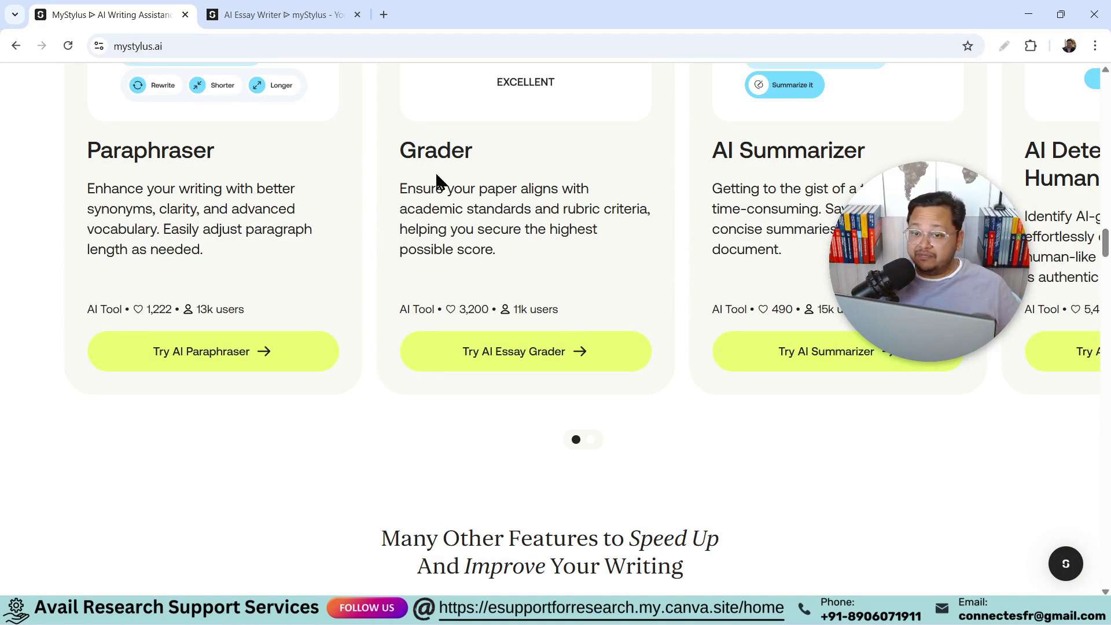
click(1005, 51)
mouse_move(72, 158)
mouse_down()
mouse_move(129, 176)
mouse_move(42, 146)
mouse_up()
drag(272, 145, 398, 109)
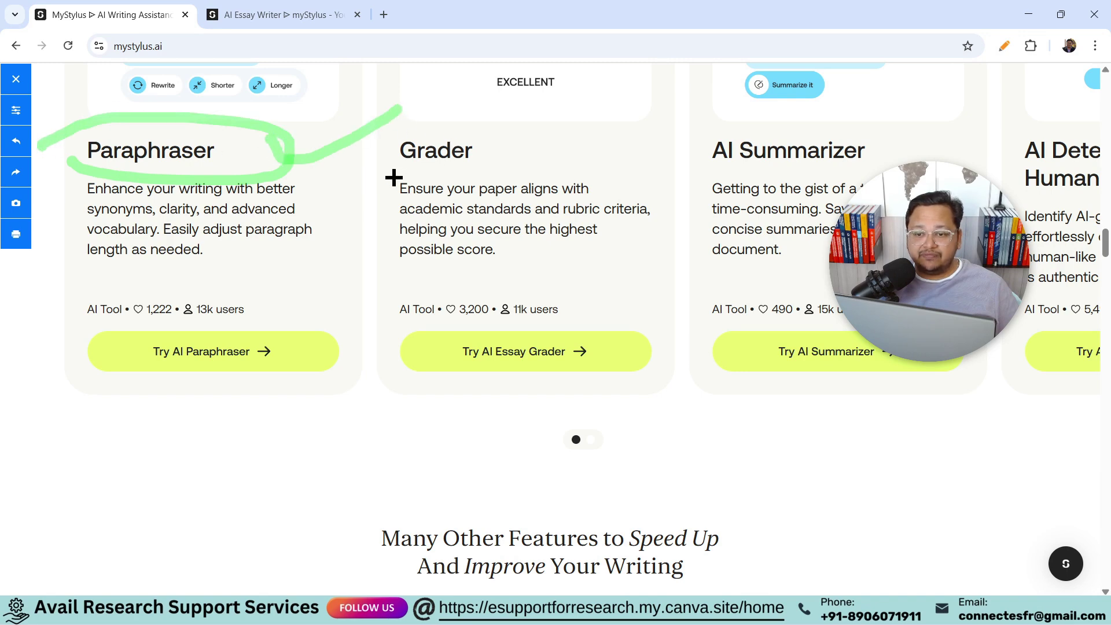
mouse_move(680, 175)
mouse_down()
mouse_move(873, 165)
mouse_move(714, 125)
mouse_up()
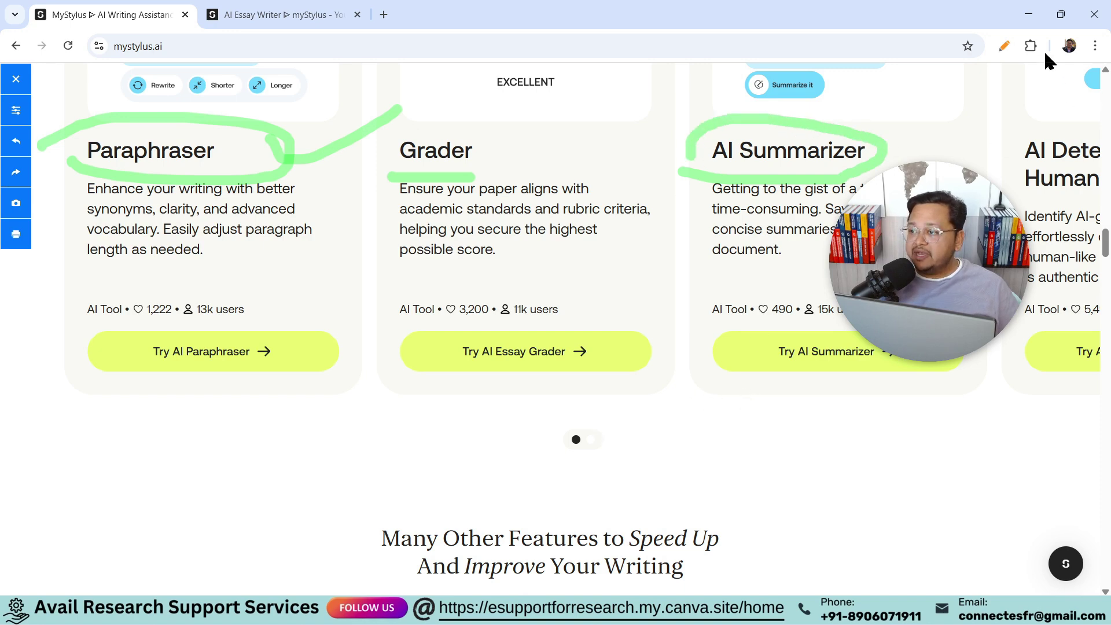
click(1004, 49)
Step: Show the last page of the tool carousel, circle the AI Detector & Humanizer card, and clear the mark
click(590, 441)
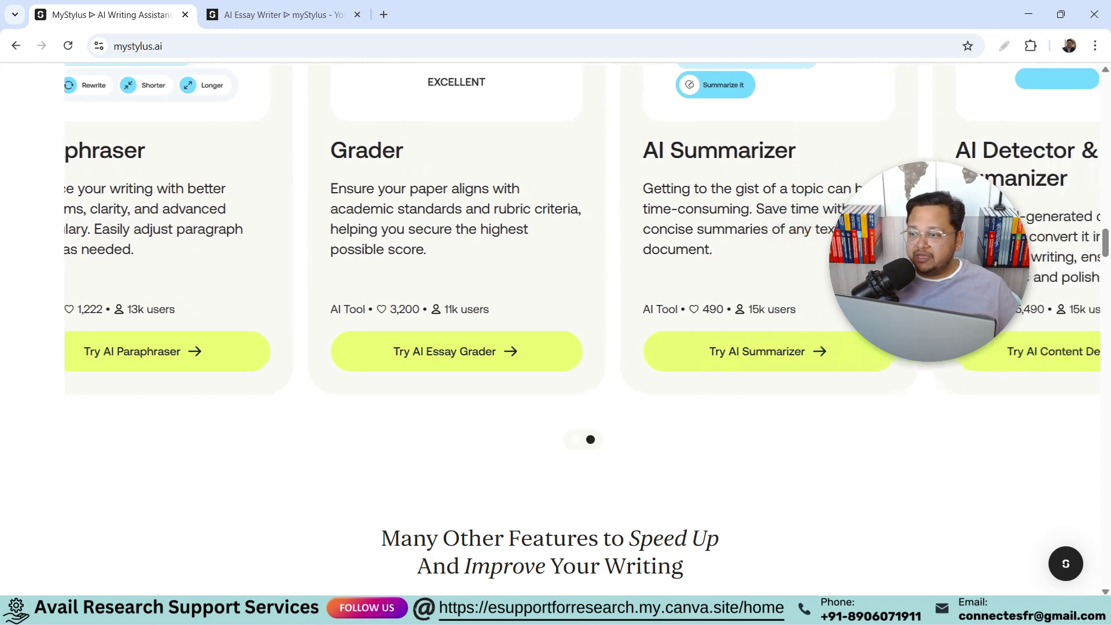
click(1006, 48)
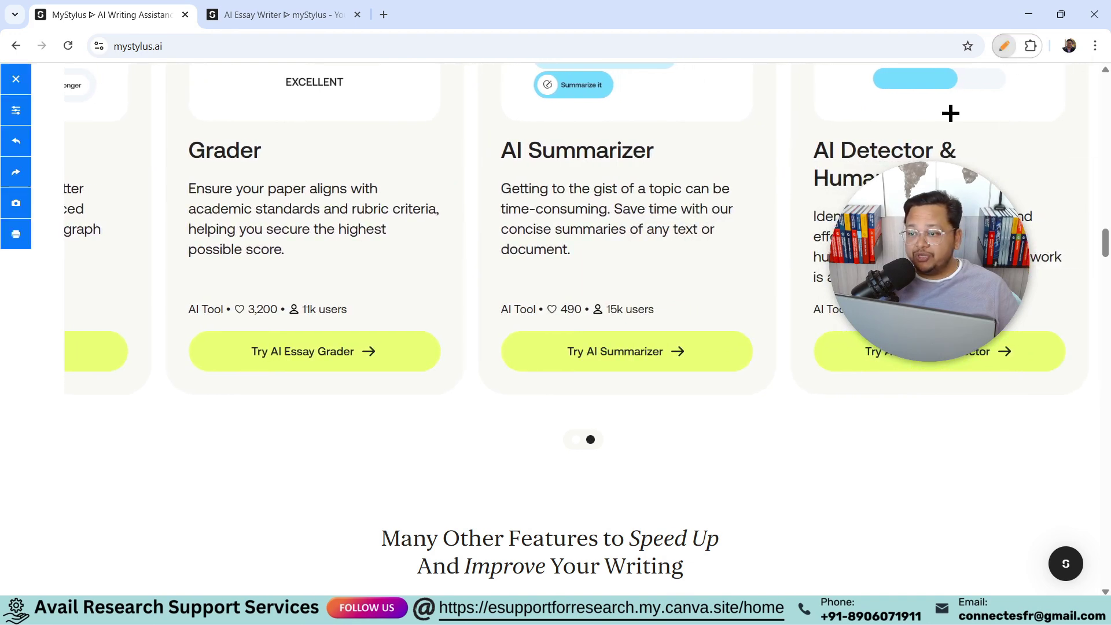
mouse_move(954, 110)
mouse_down()
mouse_move(899, 111)
mouse_move(755, 226)
mouse_move(838, 388)
mouse_move(1037, 364)
mouse_move(1043, 187)
mouse_move(913, 134)
mouse_up()
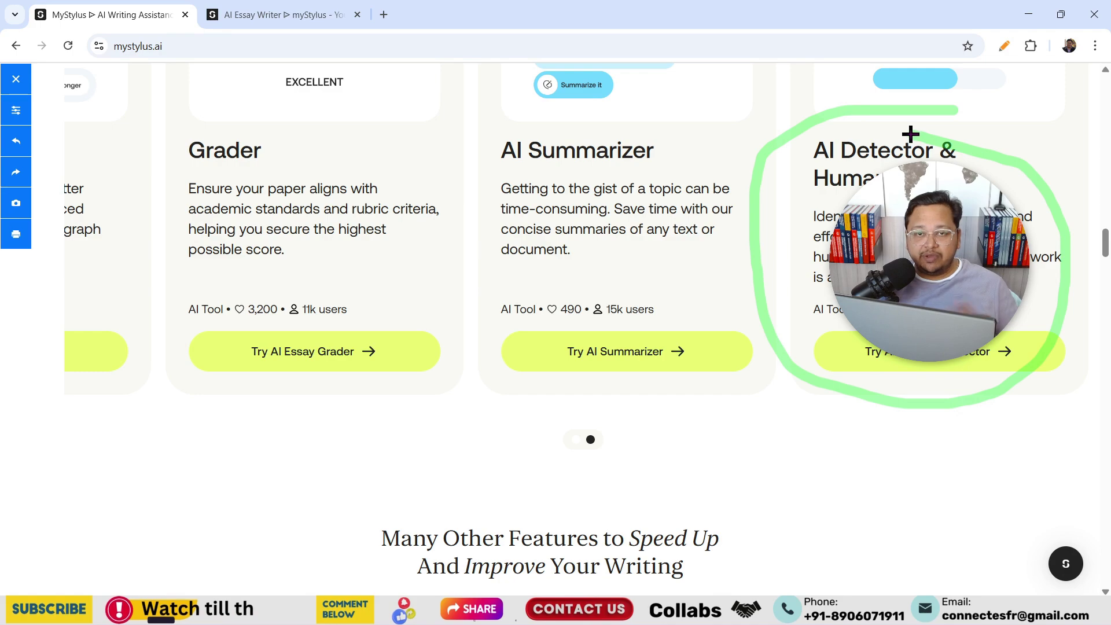
click(1005, 47)
Step: In the other-features section, mark the Paraphrase & Rewrite, In-text Citations and Multilingual cards, and clear the marks
scroll(1095, 238, down, 8)
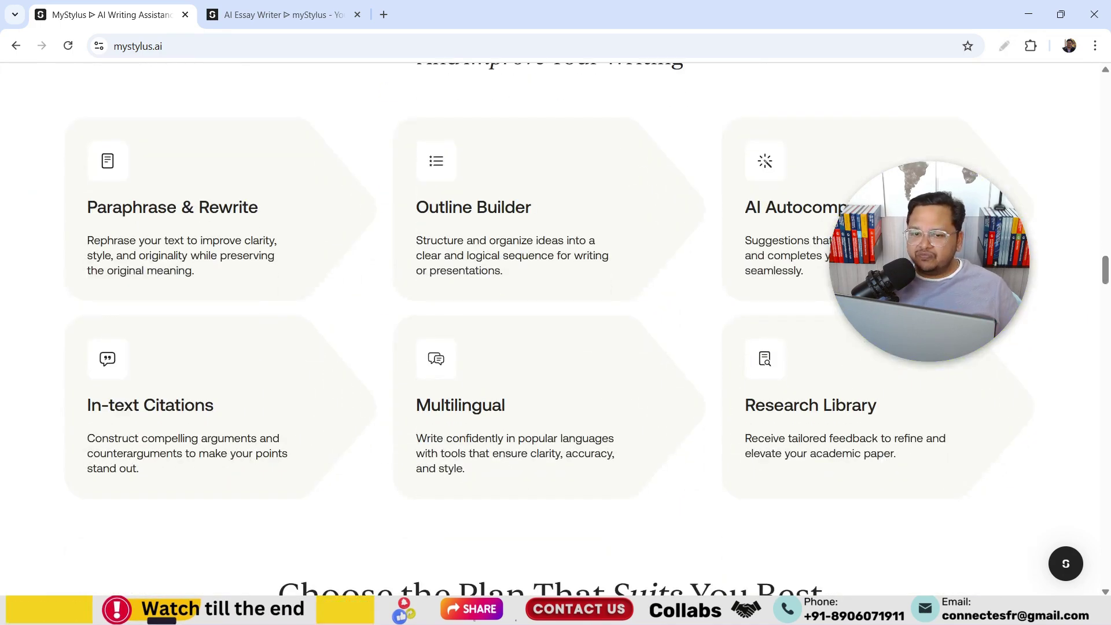
click(1004, 47)
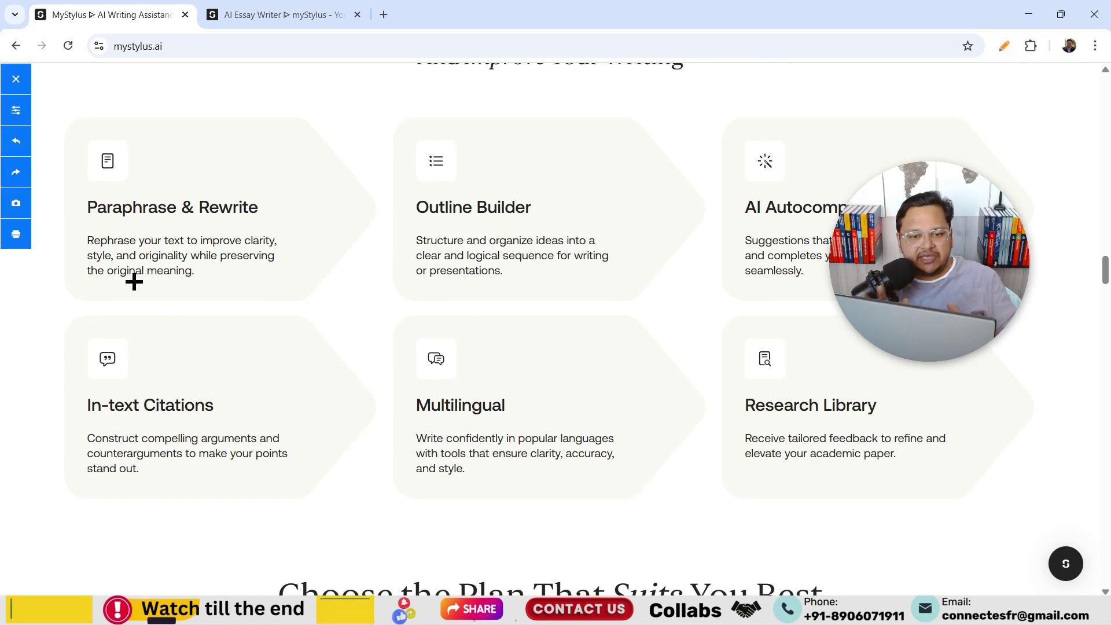
drag(86, 306, 230, 309)
drag(247, 471, 224, 475)
drag(622, 356, 678, 319)
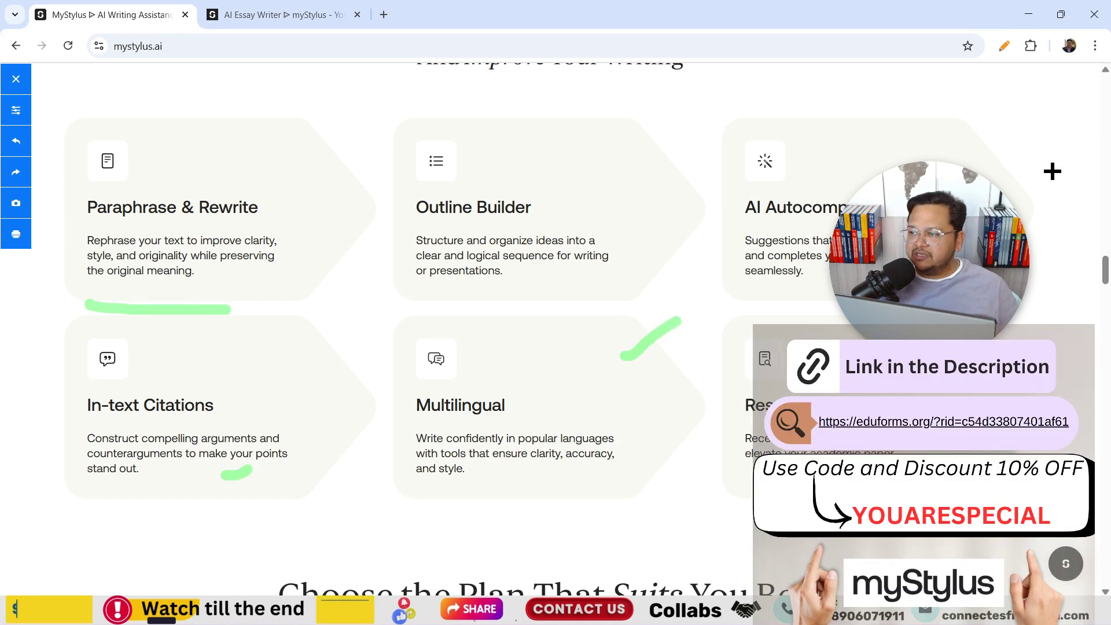
click(1003, 53)
Step: Draw partial outlines around the Free, Annual, Semi-Annual and Monthly plans in the pricing section, and clear the marks
drag(1104, 266, 1106, 311)
click(1002, 54)
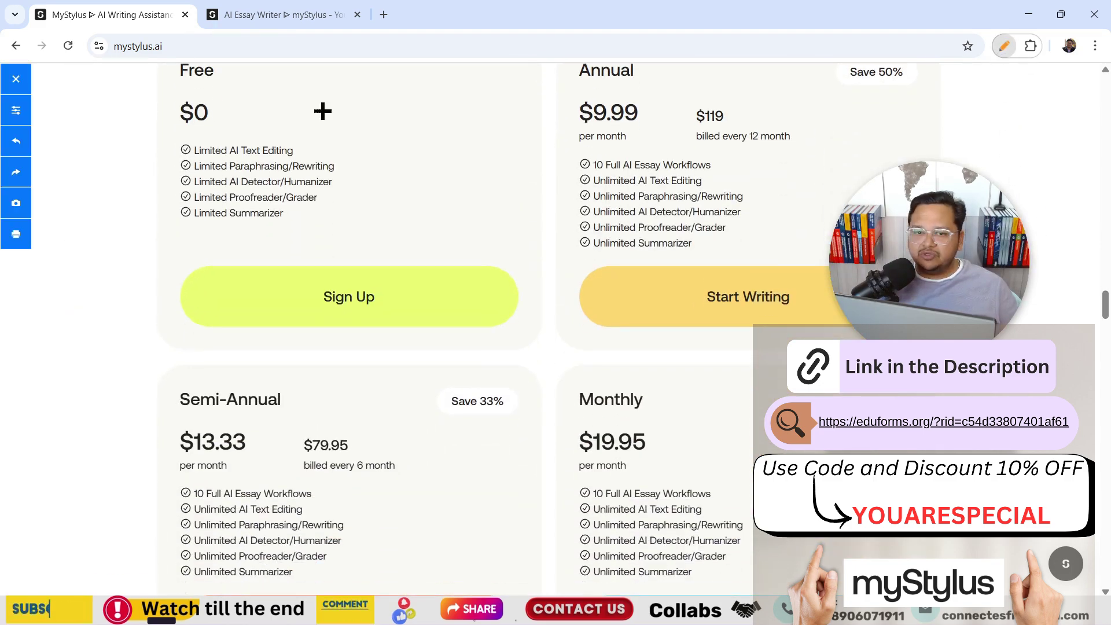
mouse_move(129, 105)
mouse_down()
mouse_move(130, 220)
mouse_move(212, 244)
mouse_move(365, 141)
mouse_up()
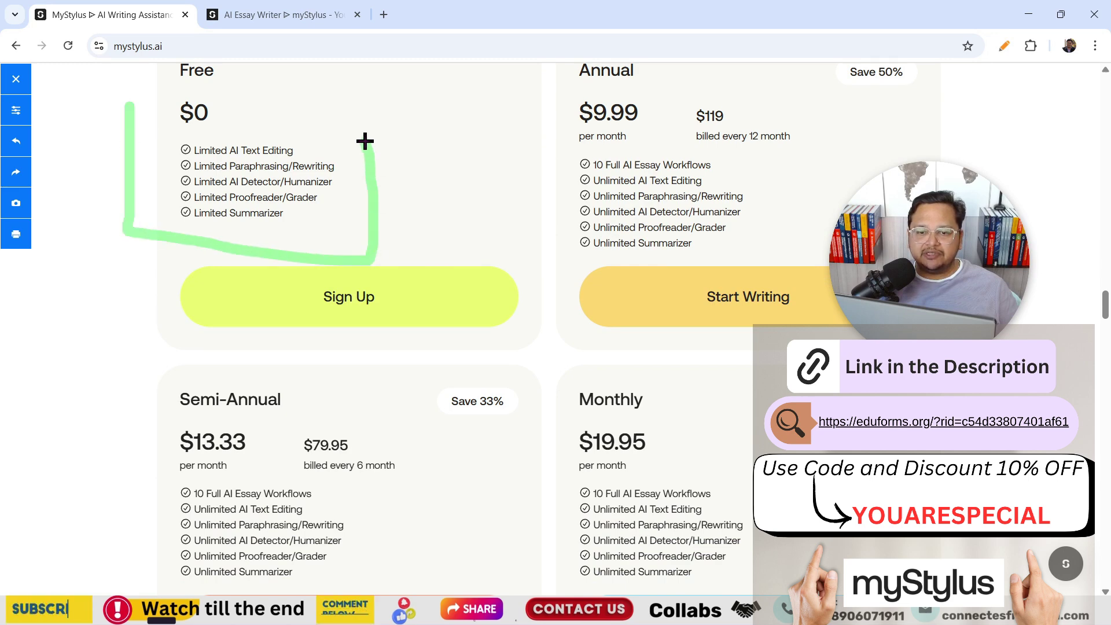
mouse_move(544, 93)
mouse_down()
mouse_move(553, 260)
mouse_move(801, 267)
mouse_up()
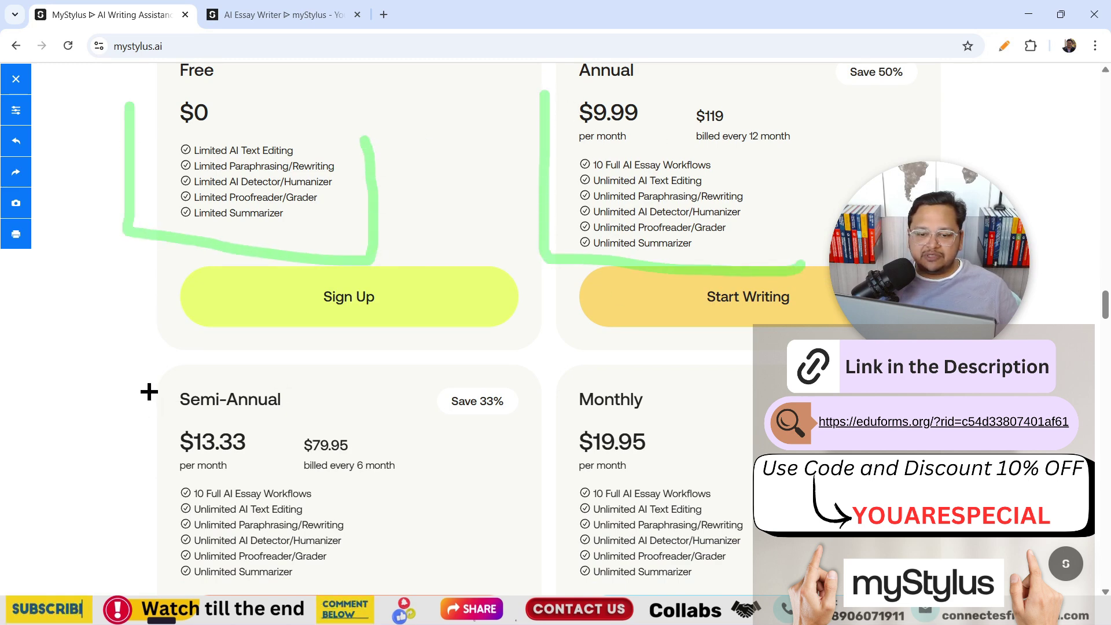
mouse_move(149, 391)
mouse_down()
mouse_move(389, 384)
mouse_move(408, 539)
mouse_up()
drag(544, 354, 531, 540)
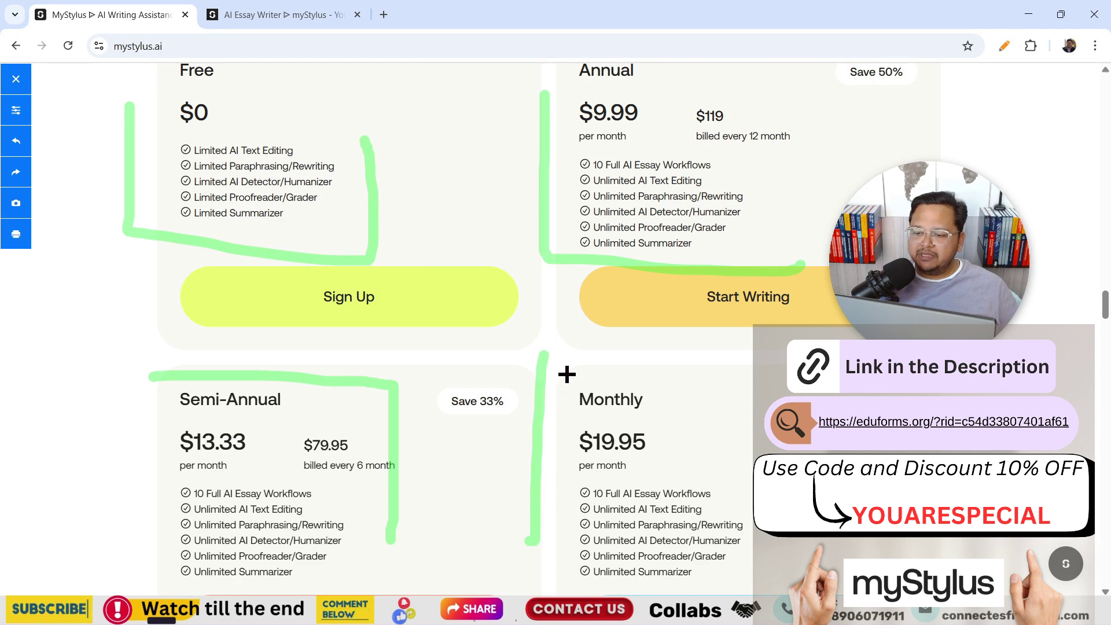
drag(565, 372, 788, 384)
click(1002, 46)
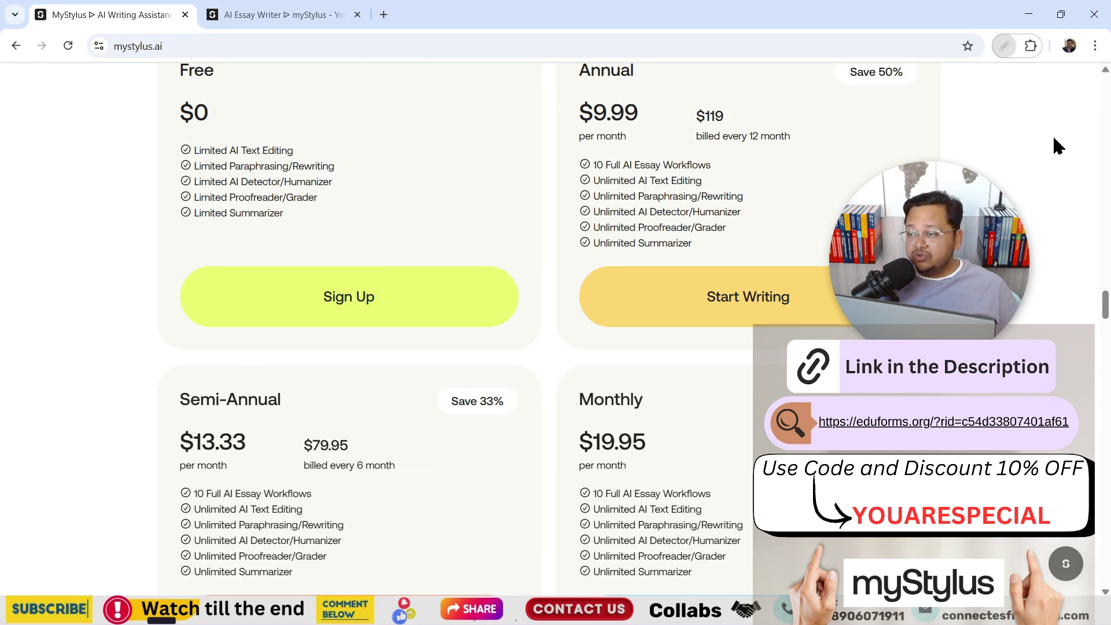
Step: View the Use Cases section, return to the page start, and switch to the AI Essay Writer browser tab
drag(1102, 305, 1108, 371)
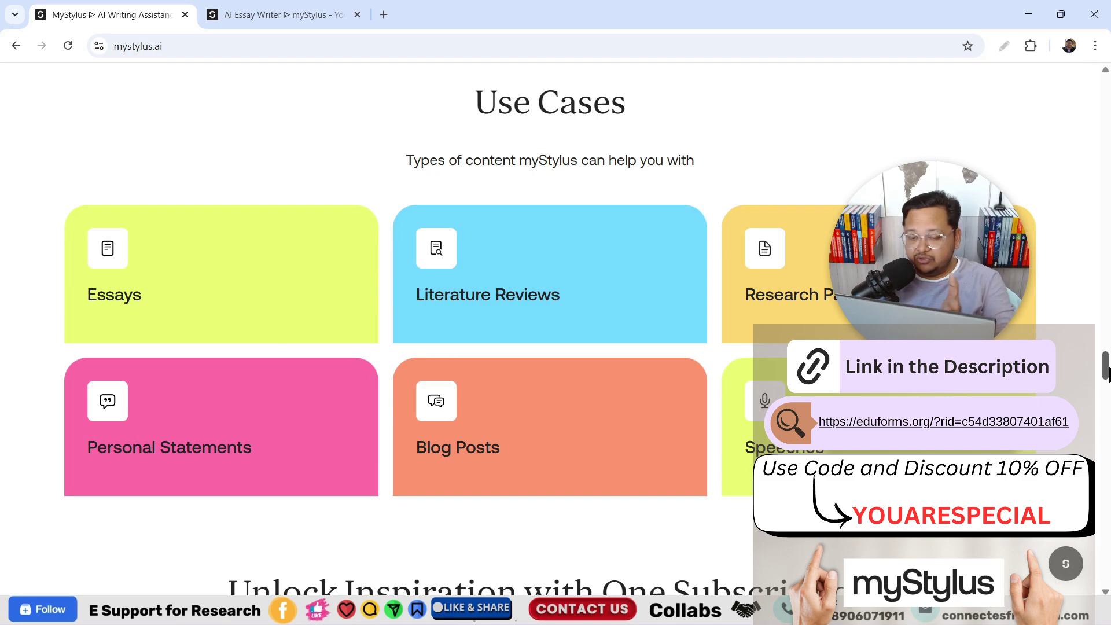
drag(1106, 374, 1045, 154)
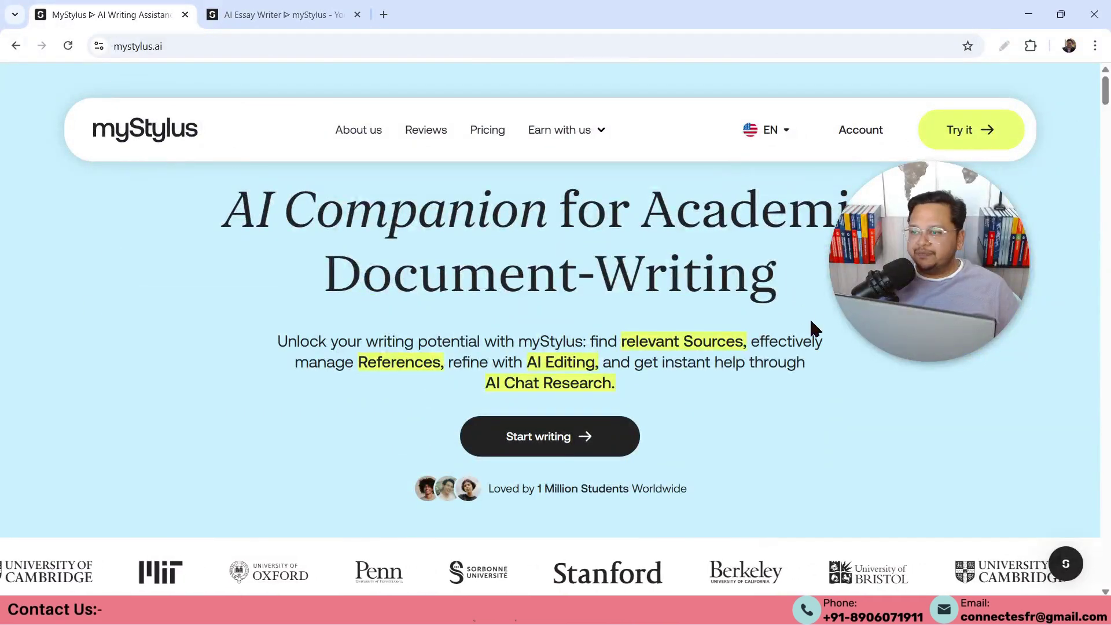
click(249, 14)
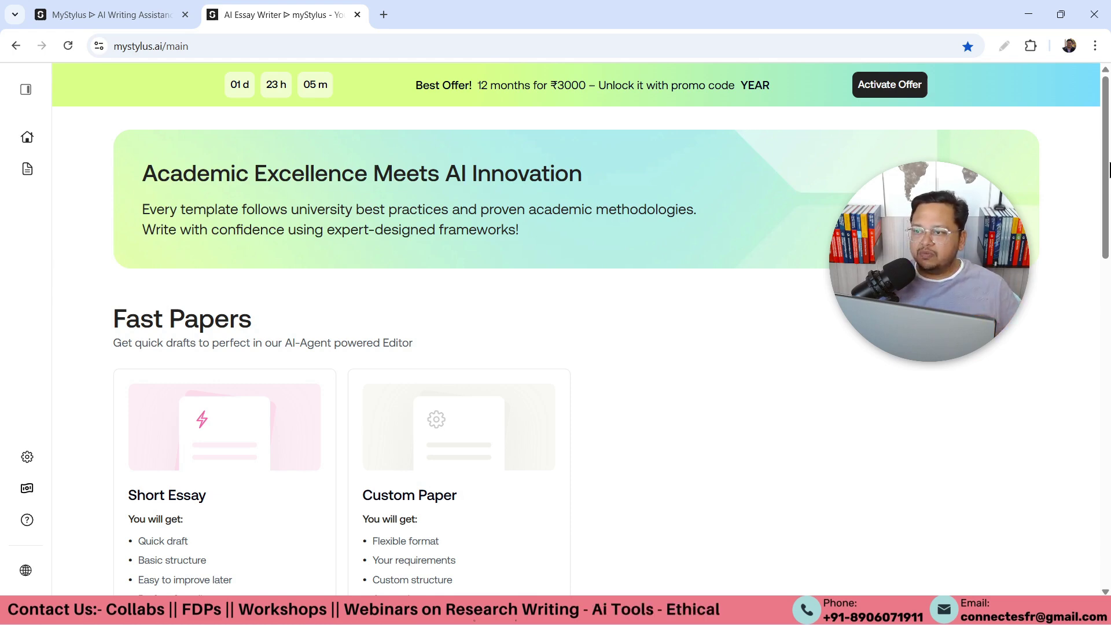
Step: Circle the Fast Papers section and underline the Short Essay title with its "2 min" and "up to 5 pages" labels
drag(1109, 170, 1109, 223)
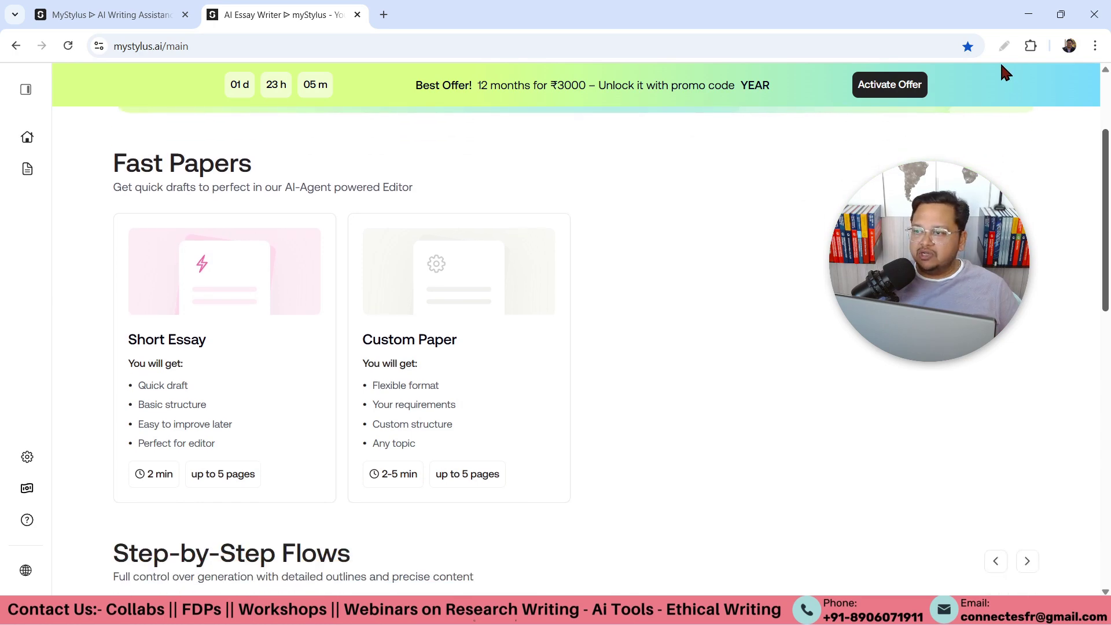
click(1004, 46)
mouse_move(183, 139)
mouse_down()
mouse_move(100, 146)
mouse_move(44, 251)
mouse_move(44, 388)
mouse_move(57, 442)
mouse_move(144, 501)
mouse_move(346, 534)
mouse_move(543, 444)
mouse_move(524, 267)
mouse_move(315, 127)
mouse_move(160, 130)
mouse_up()
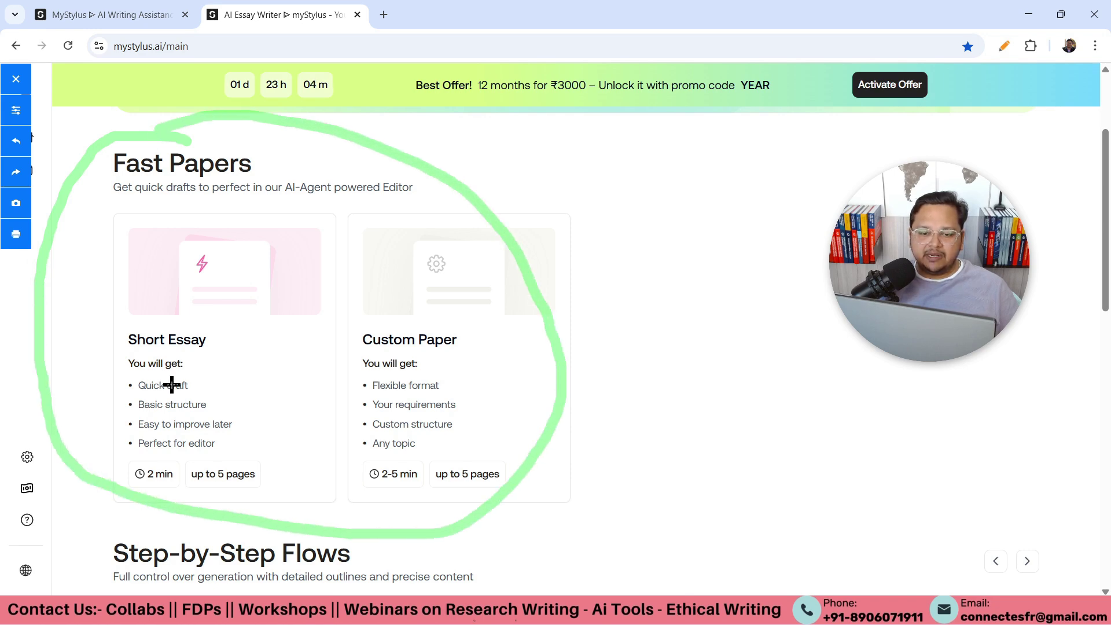
drag(121, 351, 213, 350)
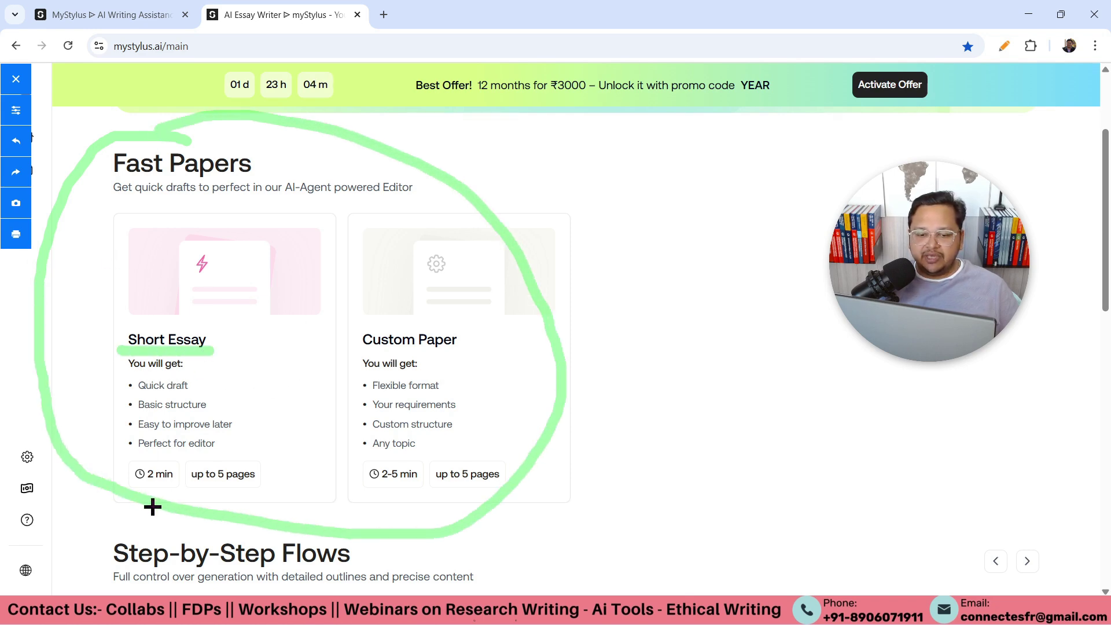
drag(158, 496, 270, 498)
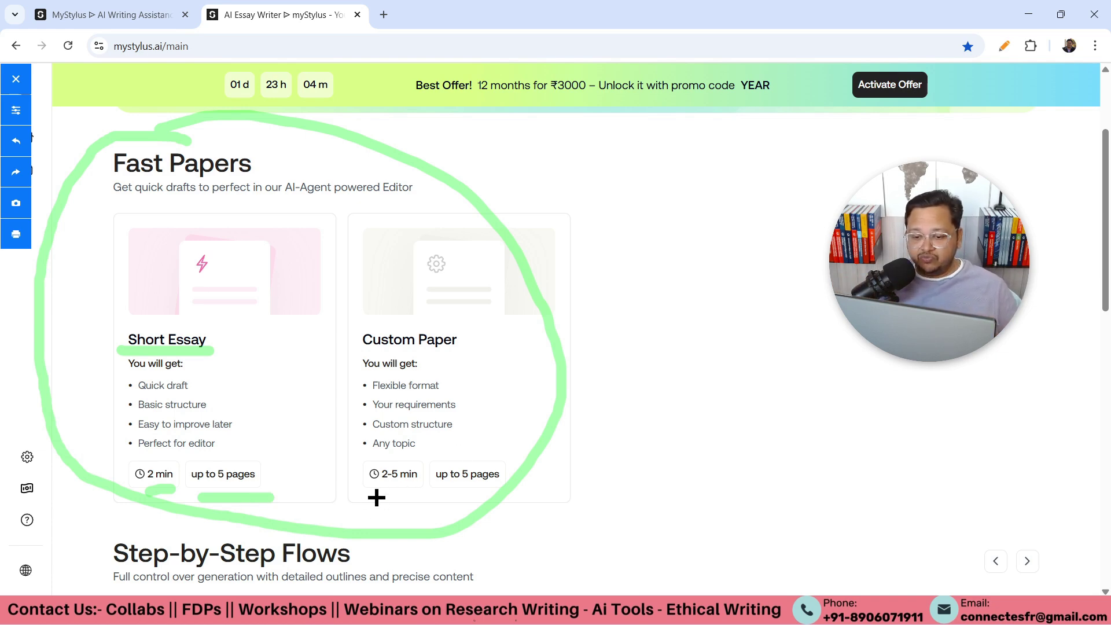
Step: Underline the Custom Paper card's "2-5 min" and "up to 5 pages" labels, draw a tick above its title, and clear all marks
drag(370, 497, 512, 508)
mouse_move(465, 317)
mouse_down()
mouse_move(480, 342)
mouse_move(561, 282)
mouse_up()
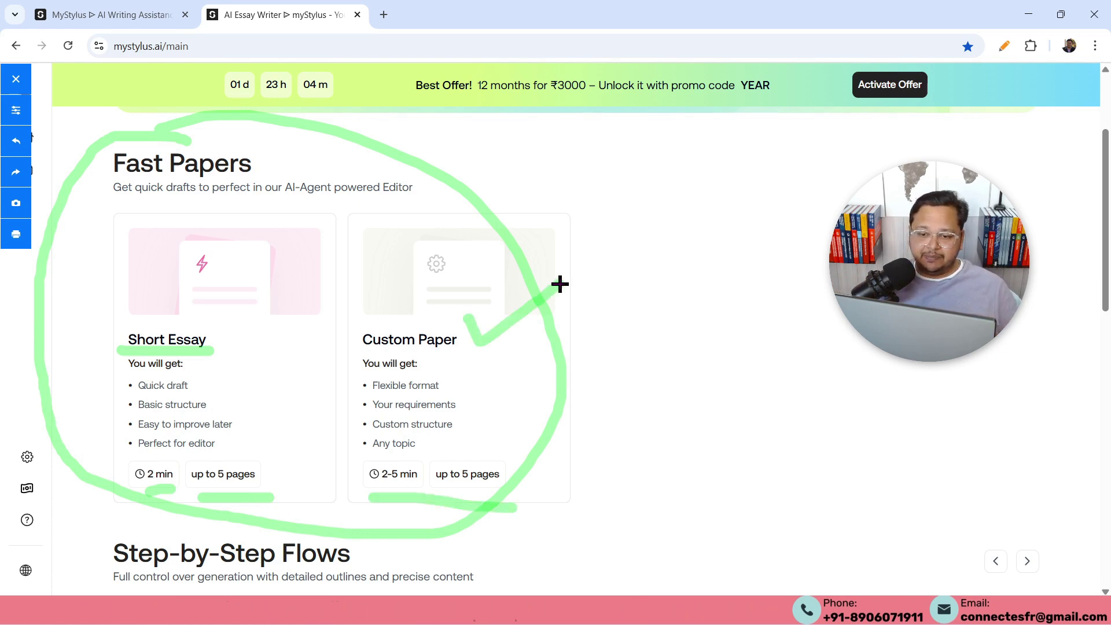
click(1004, 46)
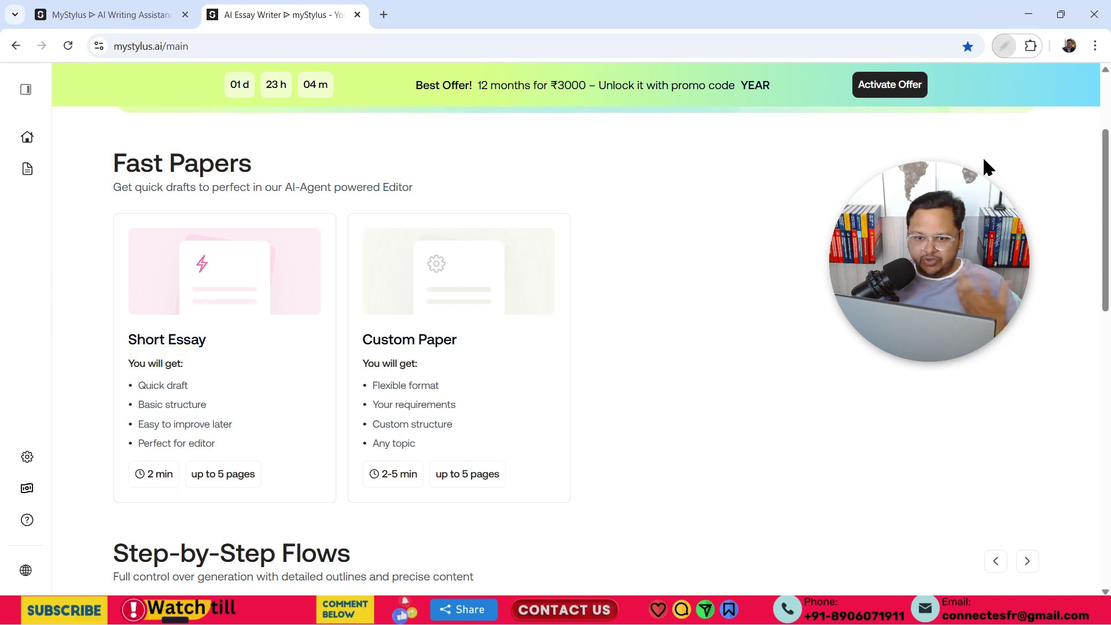
Step: In the Step-by-Step Flows section, mark the Research Paper card with the pen and clear the mark
scroll(984, 163, down, 1)
scroll(984, 164, down, 5)
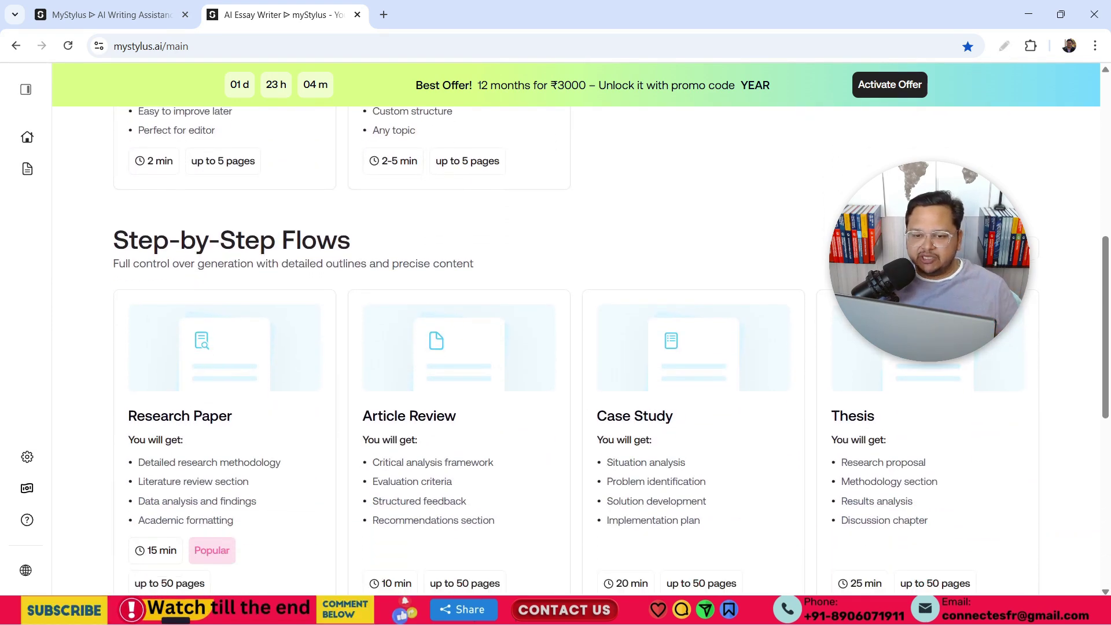
scroll(984, 164, down, 1)
mouse_move(166, 513)
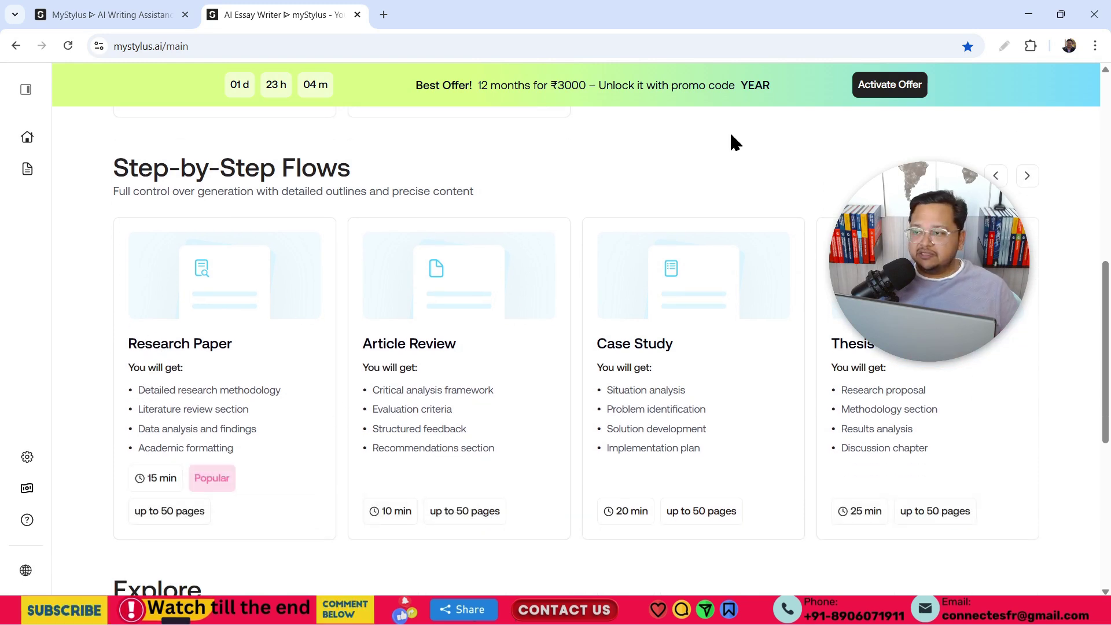
click(1003, 45)
mouse_move(311, 227)
mouse_down()
mouse_move(255, 208)
mouse_move(38, 509)
mouse_move(317, 335)
mouse_up()
click(1004, 45)
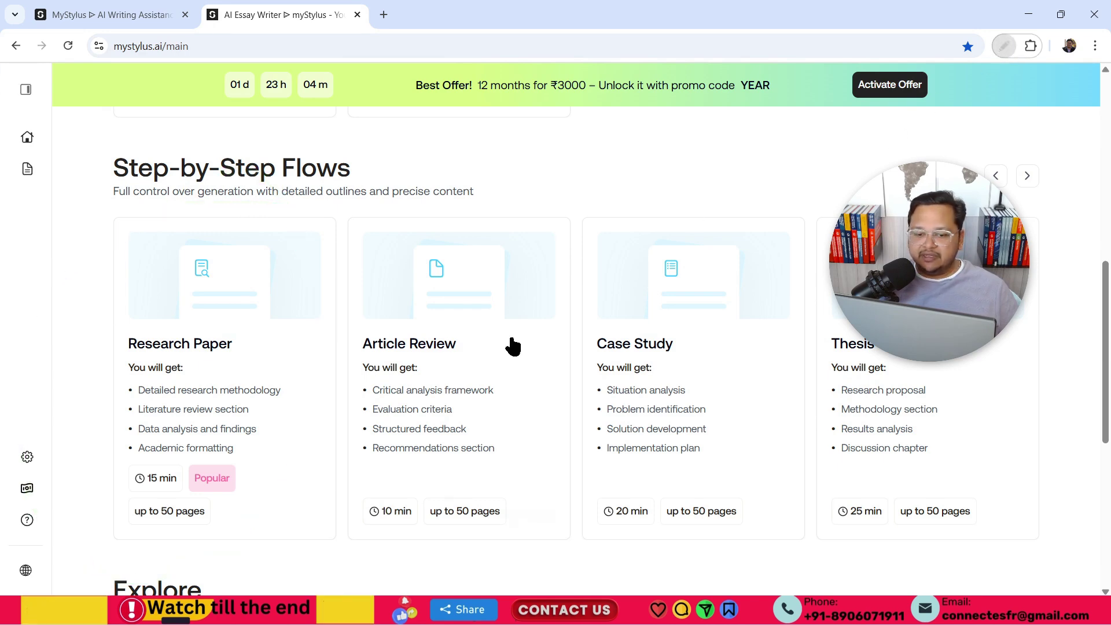
Step: Start the Research Paper flow, and copy the full abstract paragraph from Draft.docx in Word
mouse_move(197, 477)
click(207, 515)
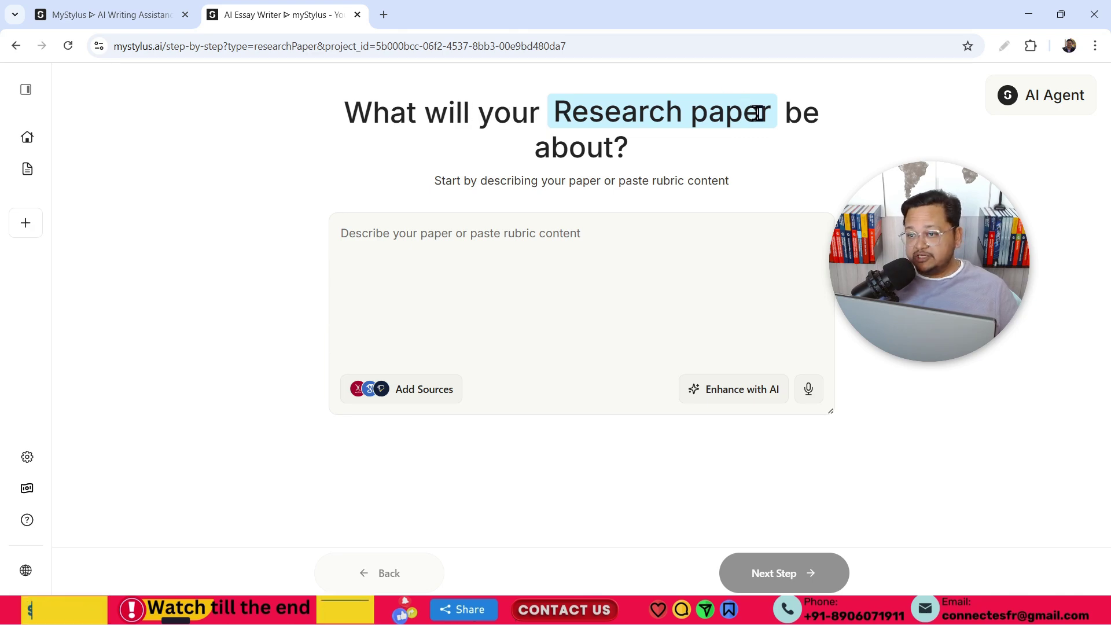
click(663, 610)
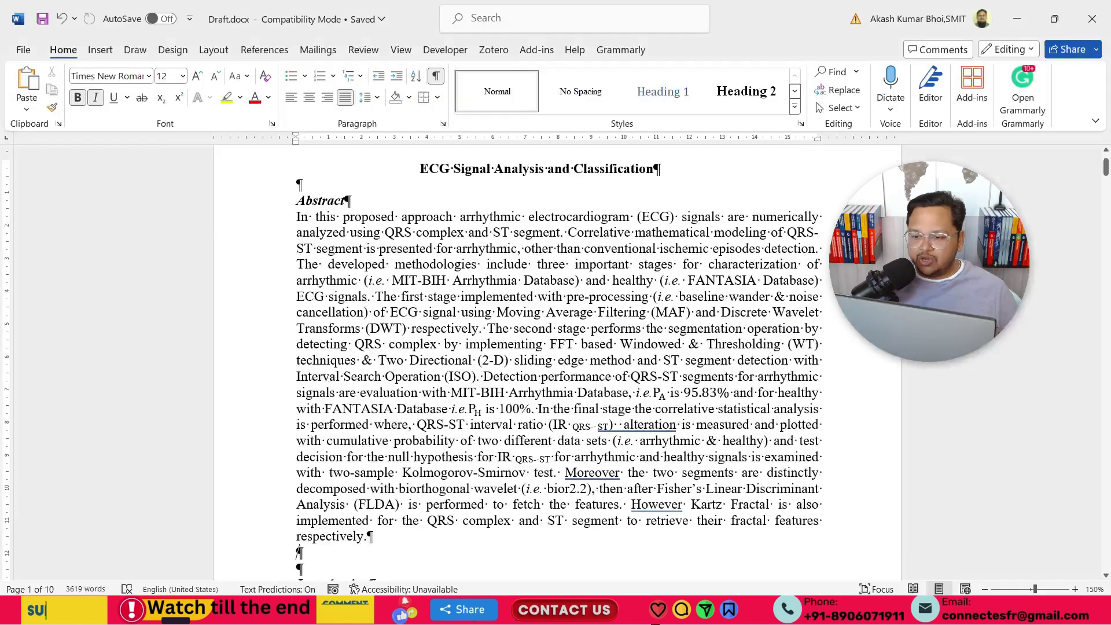
drag(295, 216, 448, 544)
scroll(559, 388, up, 1)
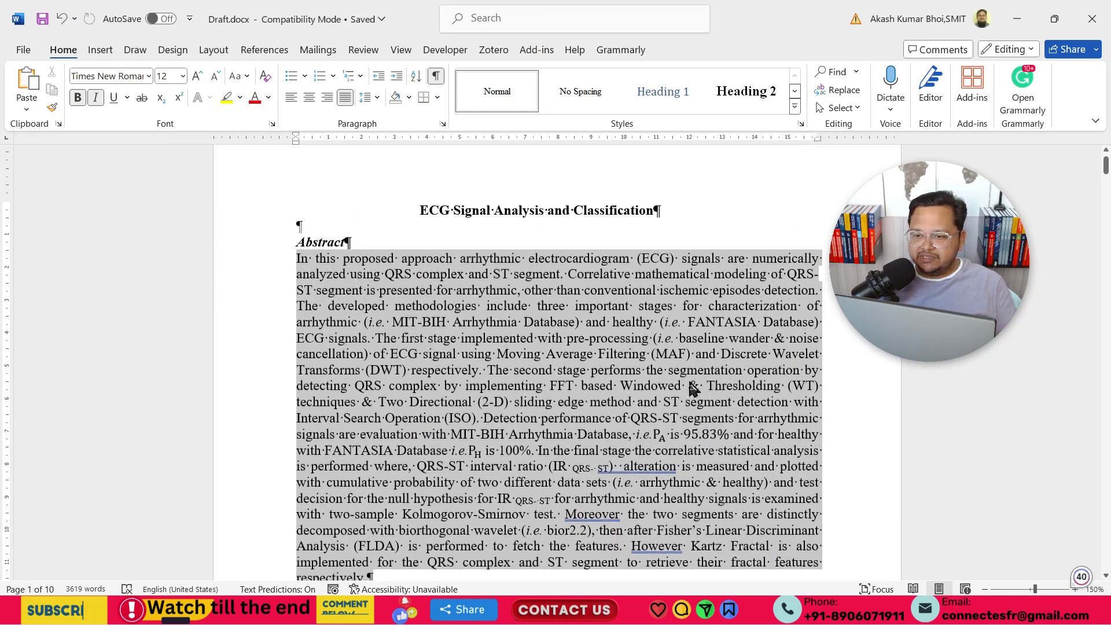
key(ctrl+c)
Step: Return to the myStylus browser page, paste the copied abstract as the research paper's description, and continue to the requirements
key(alt+Tab)
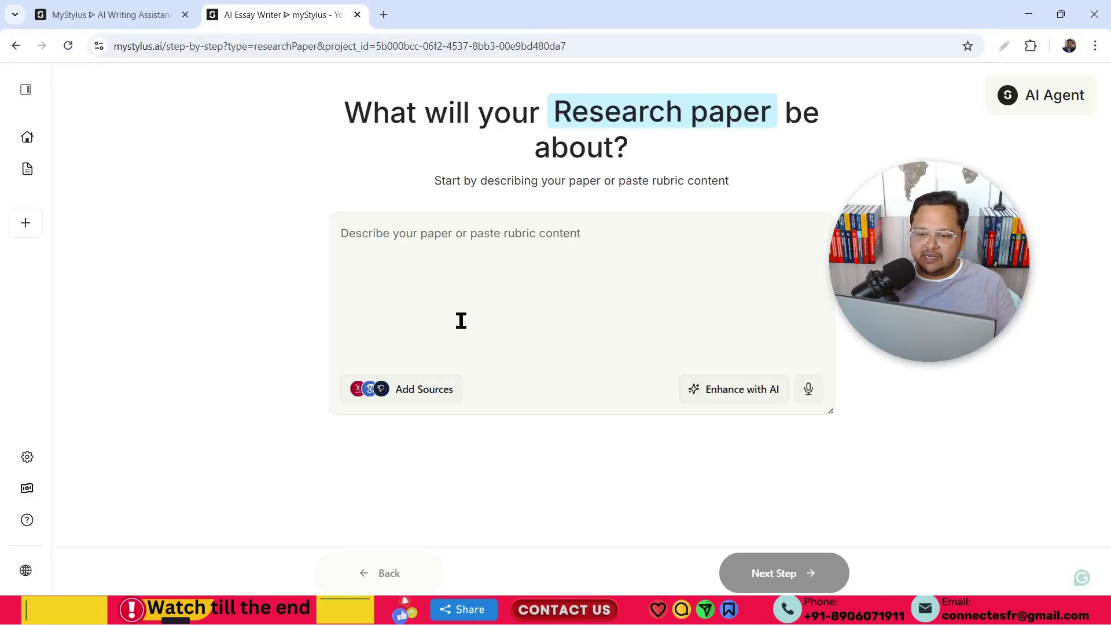
click(439, 290)
key(ctrl+v)
scroll(739, 384, down, 1)
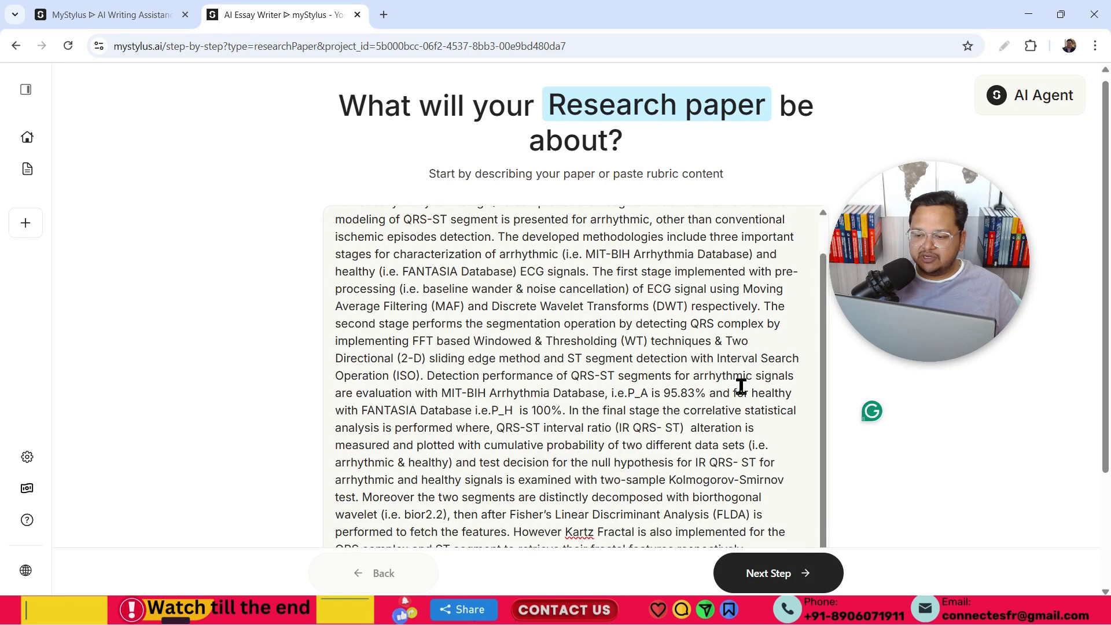
click(775, 575)
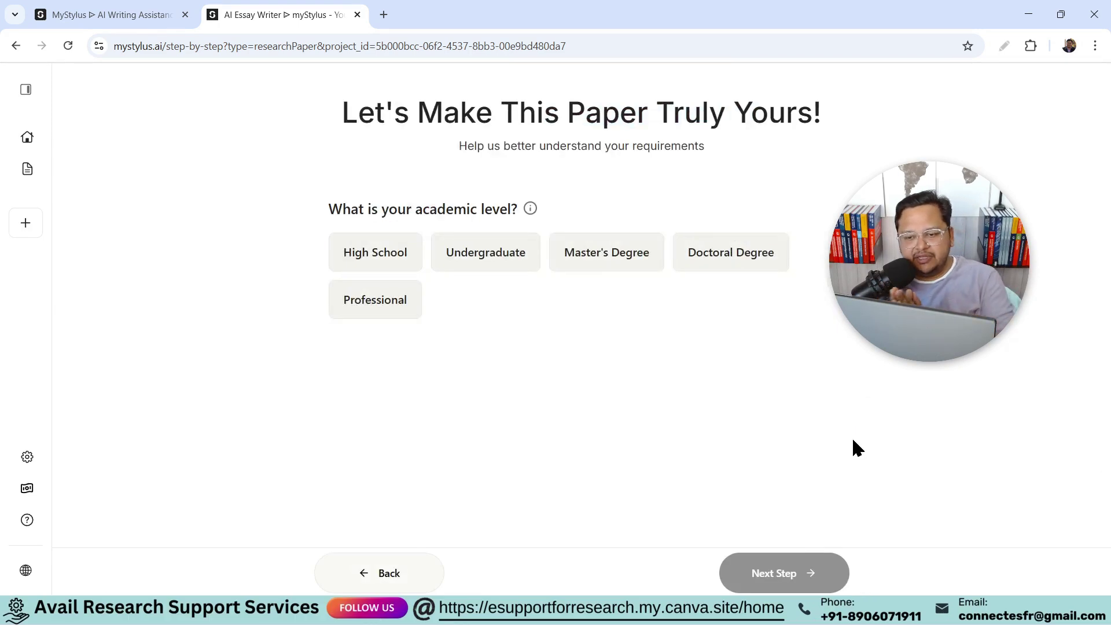
Step: Set the academic level to Doctoral Degree, the citation style to APA and the length to 20 pages, and continue
click(720, 259)
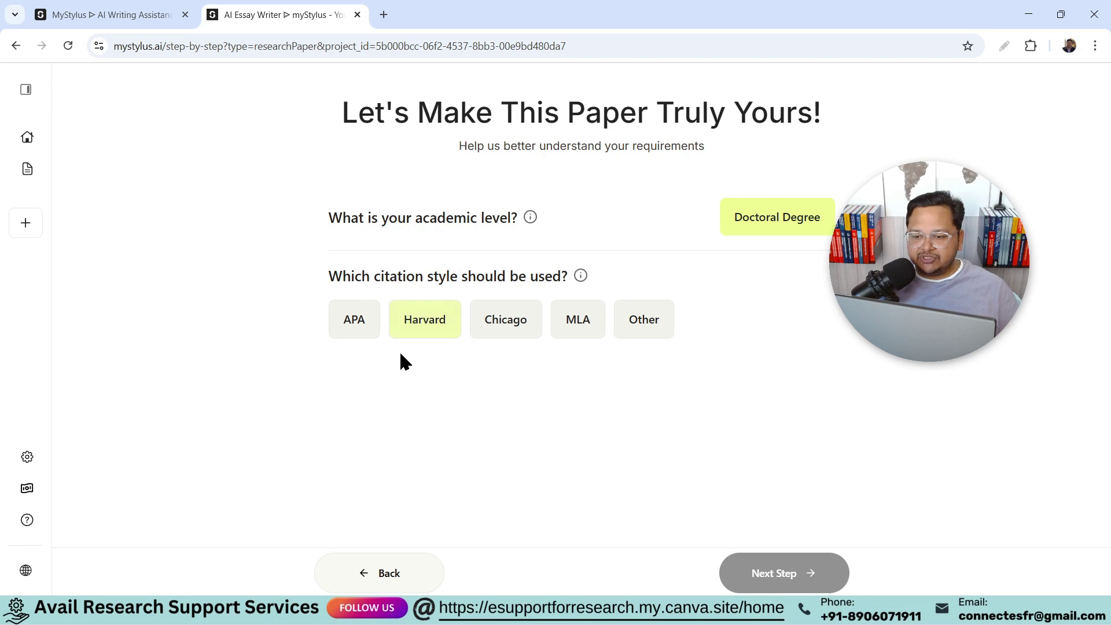
click(361, 327)
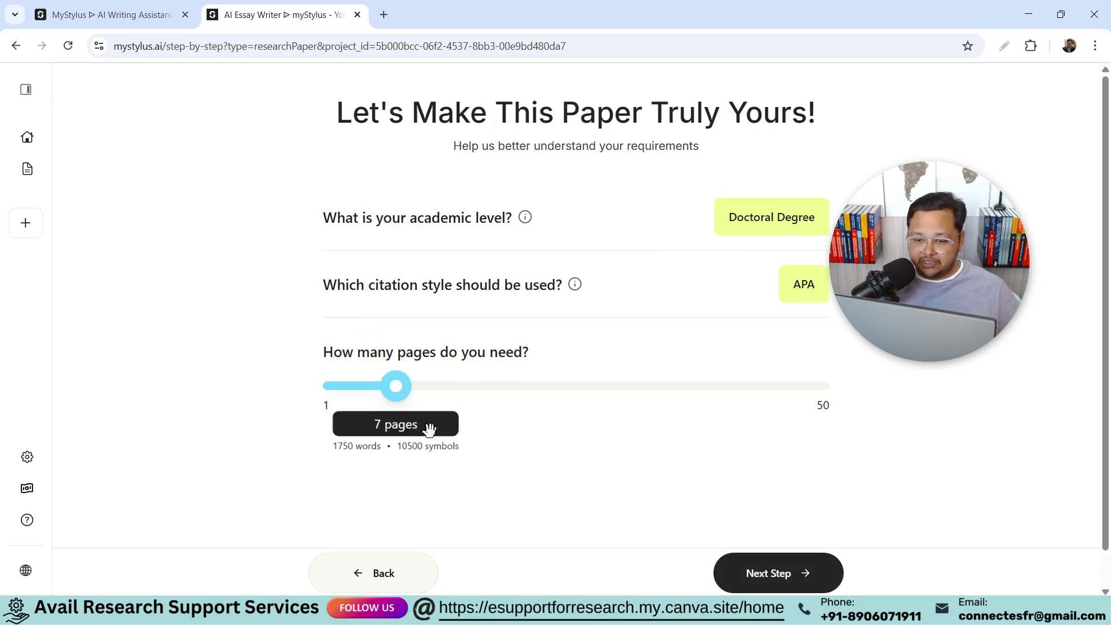
drag(396, 388, 523, 391)
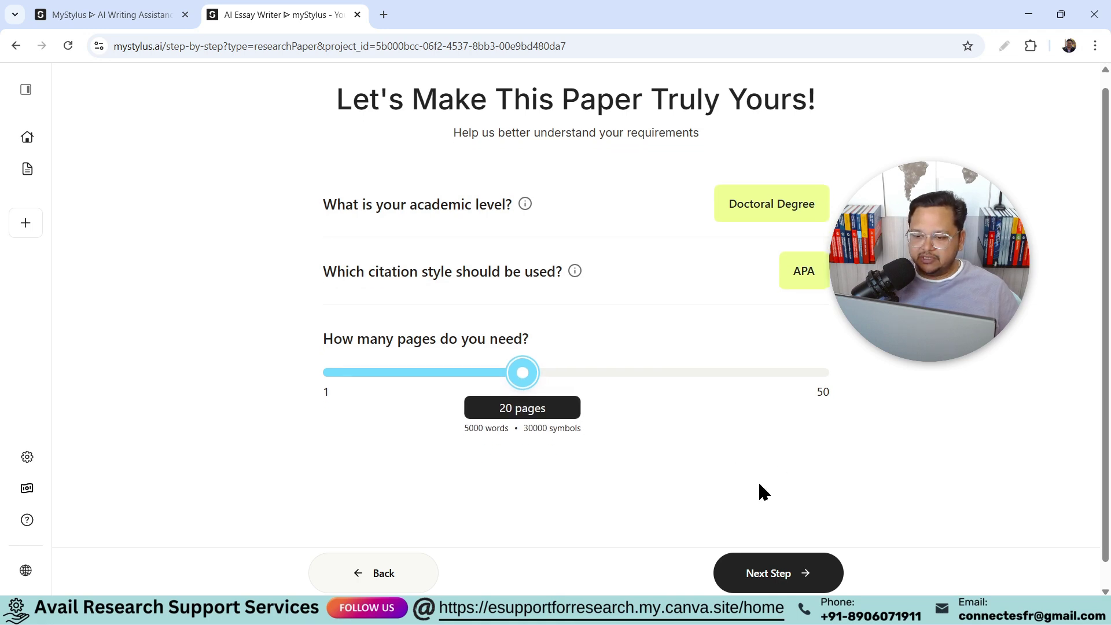
click(758, 566)
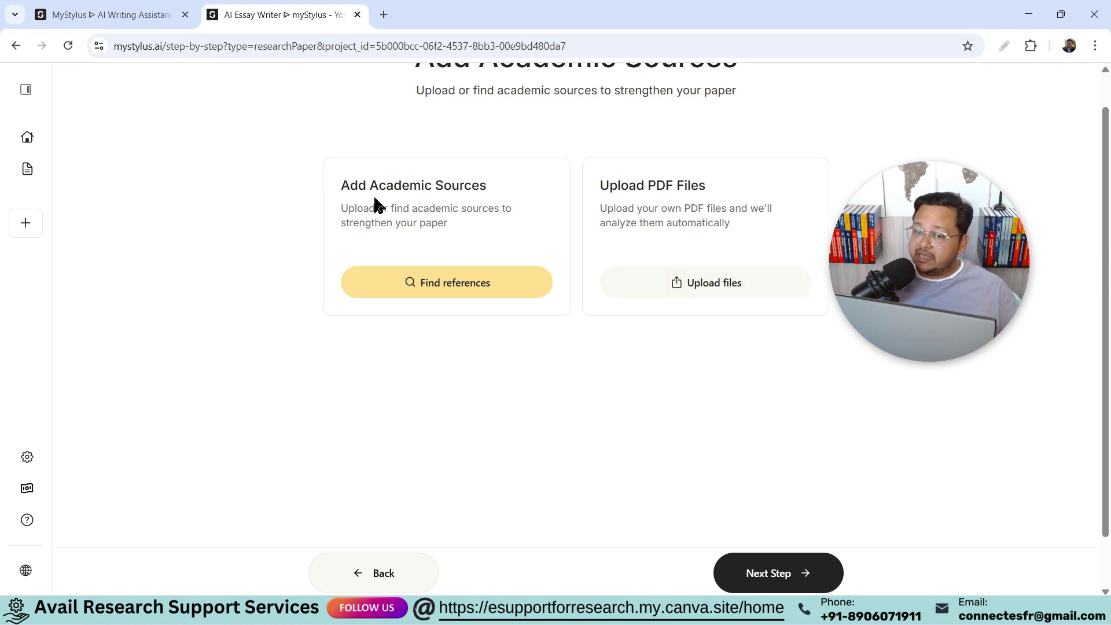
Step: Highlight the text of both academic source options, and upload a block of PDFs from the desktop's Demo Papers folder, starting with 2013 (4).pdf
drag(637, 185, 818, 245)
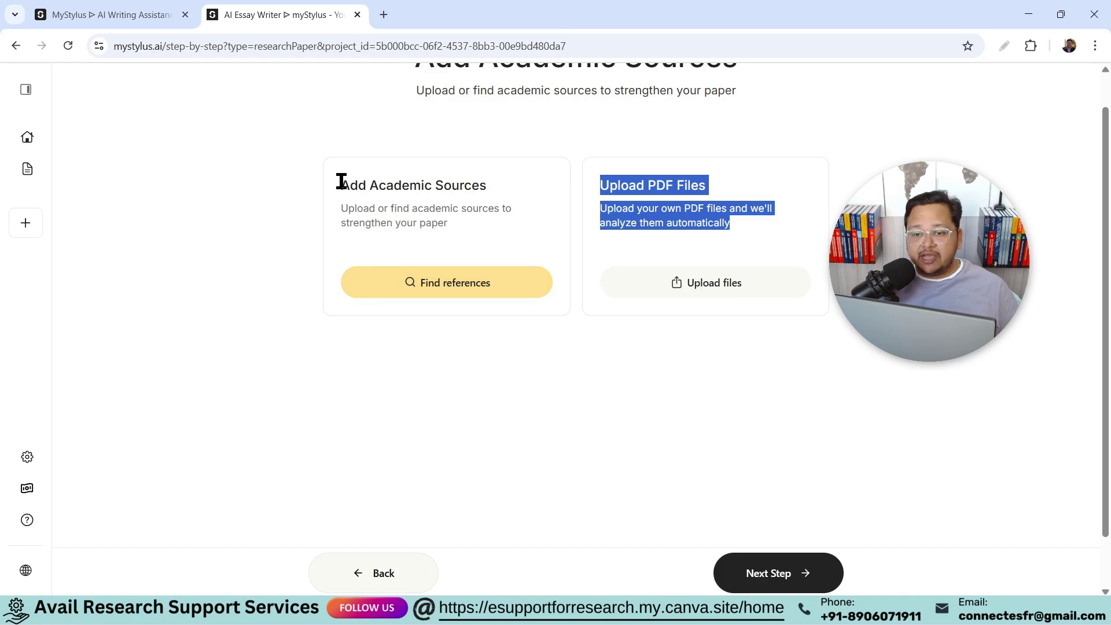
drag(342, 181, 554, 245)
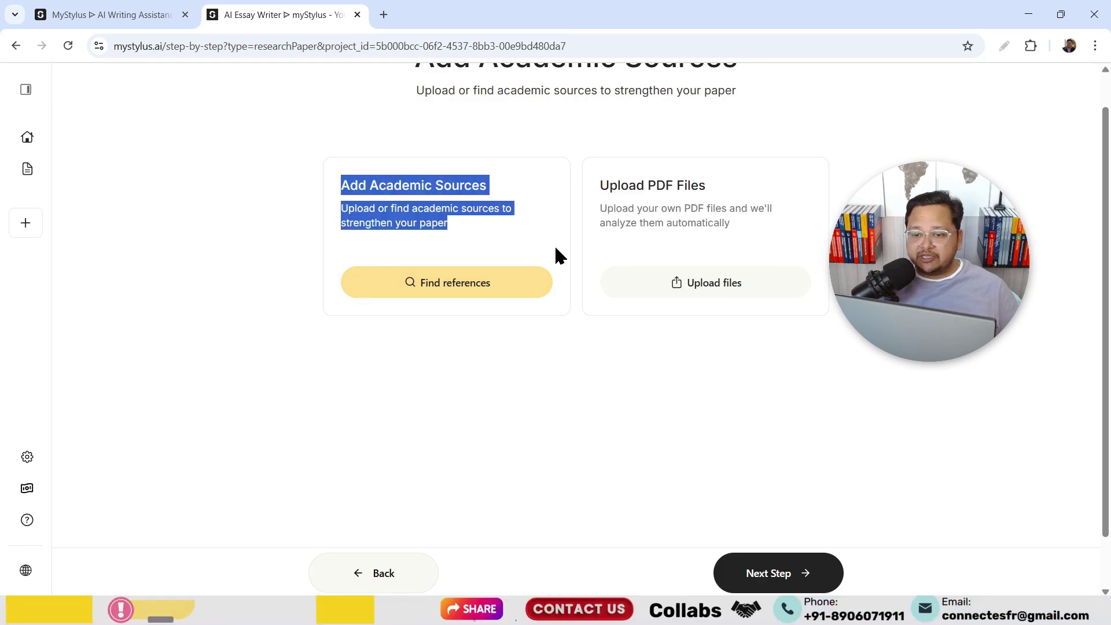
click(681, 284)
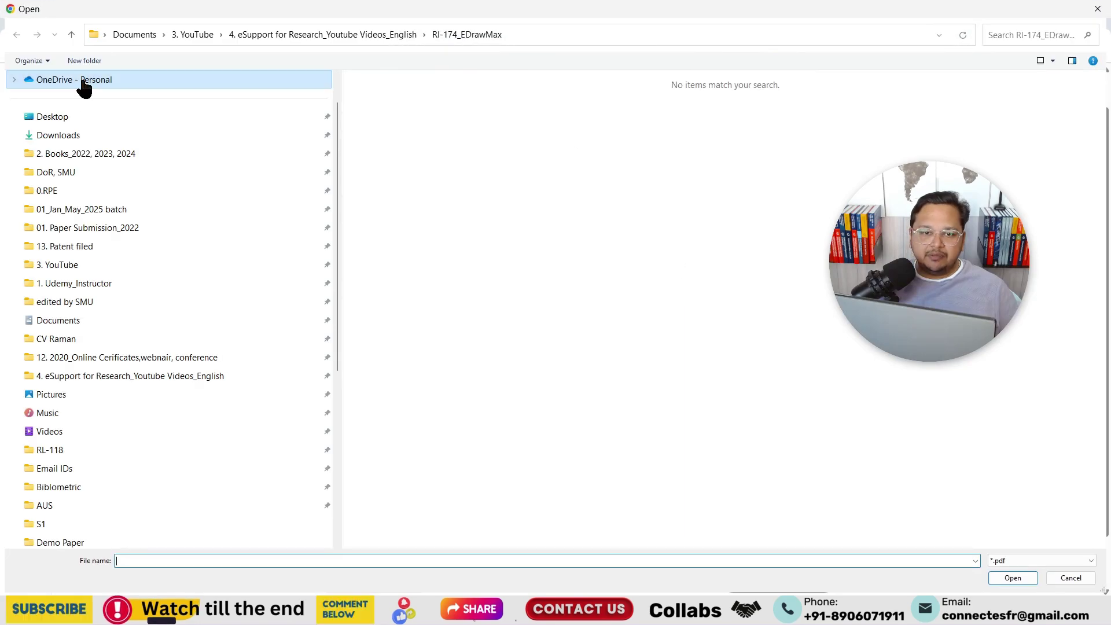
click(57, 118)
click(644, 139)
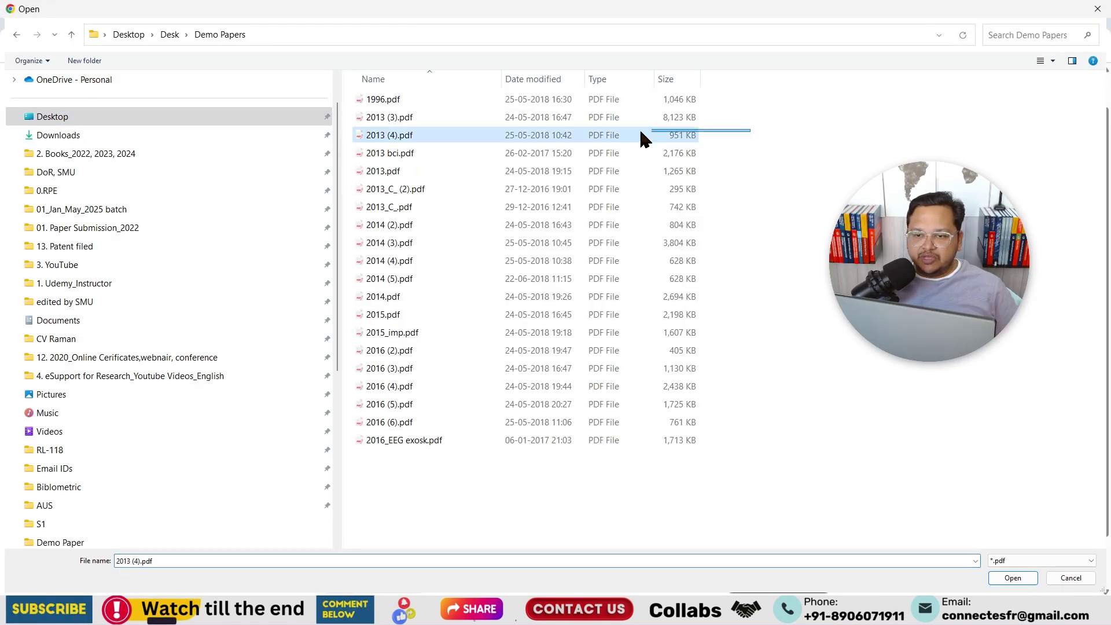
drag(644, 139, 514, 358)
click(1014, 577)
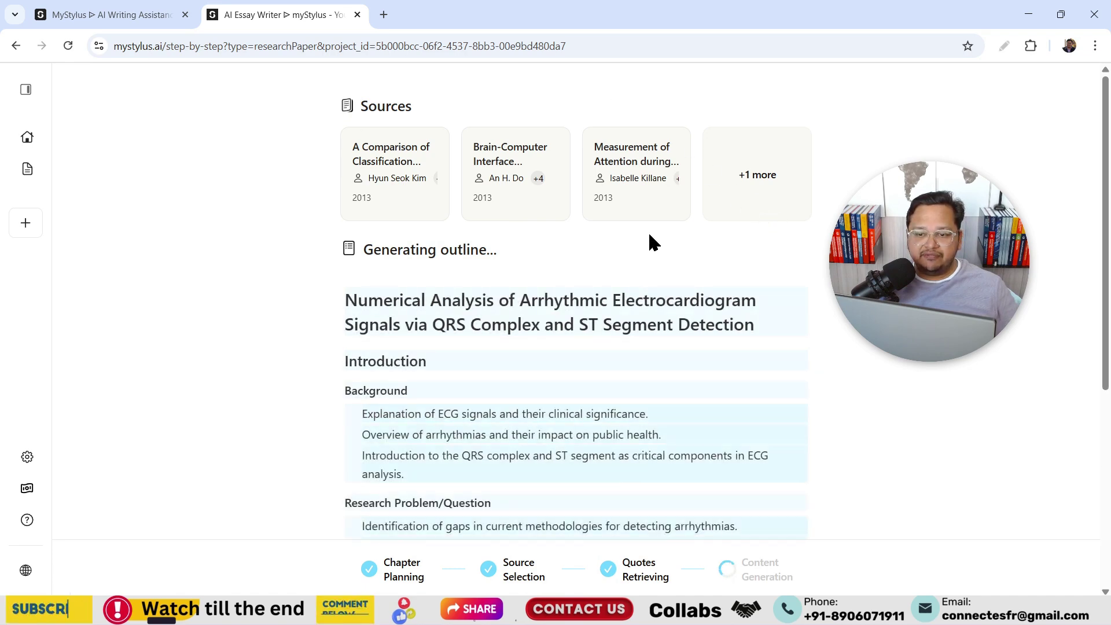
Step: Review the generated paper outline from the Introduction through the Conclusion, and accept the Standard version
scroll(539, 273, down, 1)
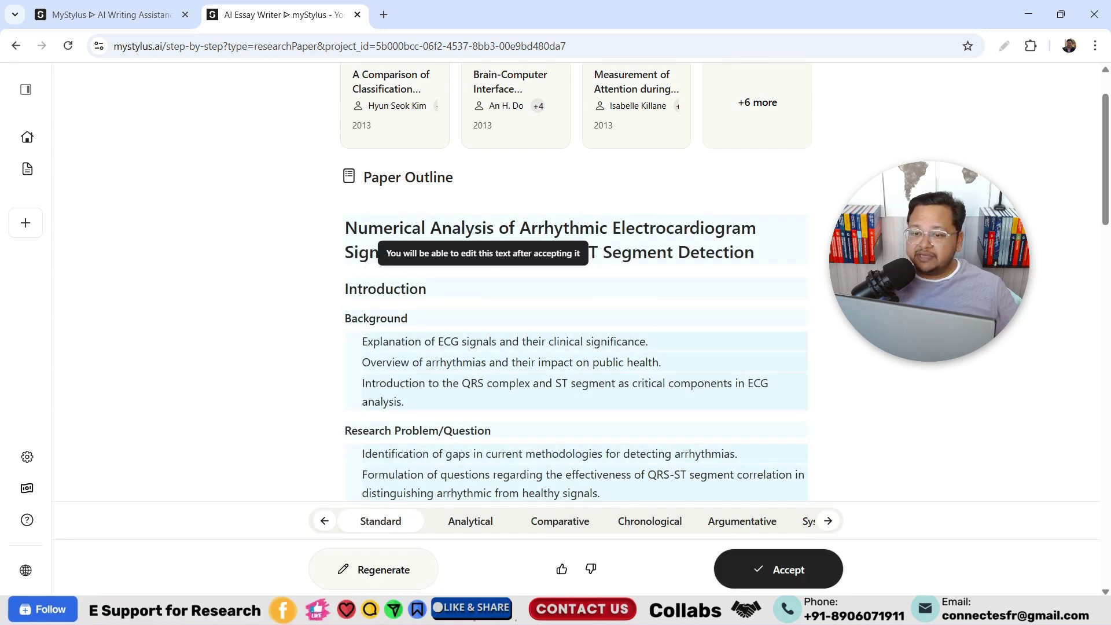
scroll(723, 264, down, 2)
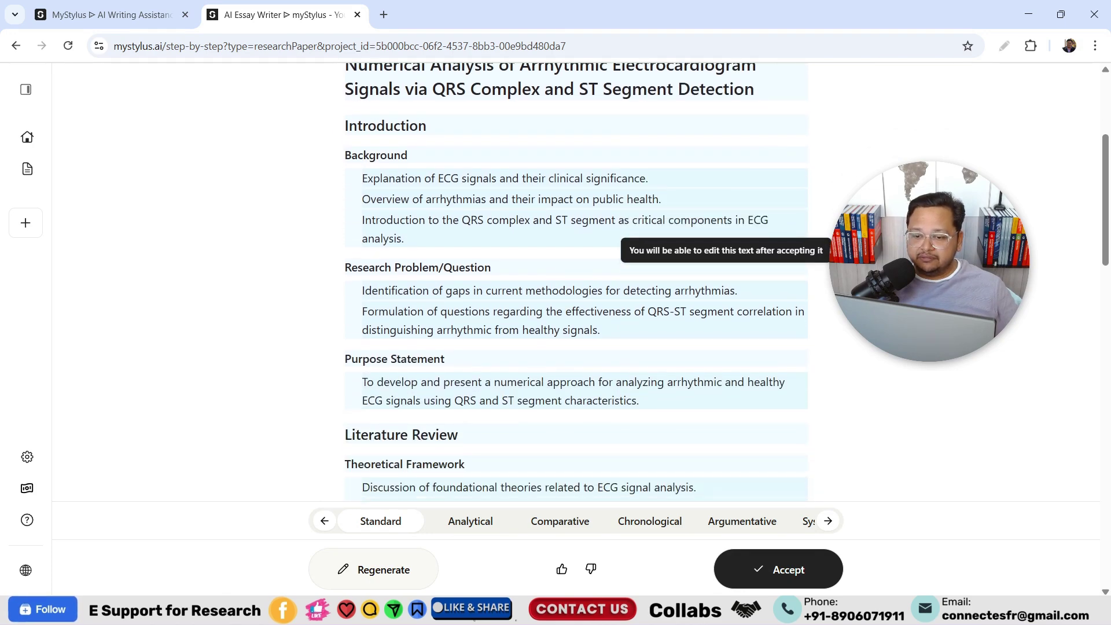
scroll(724, 263, up, 5)
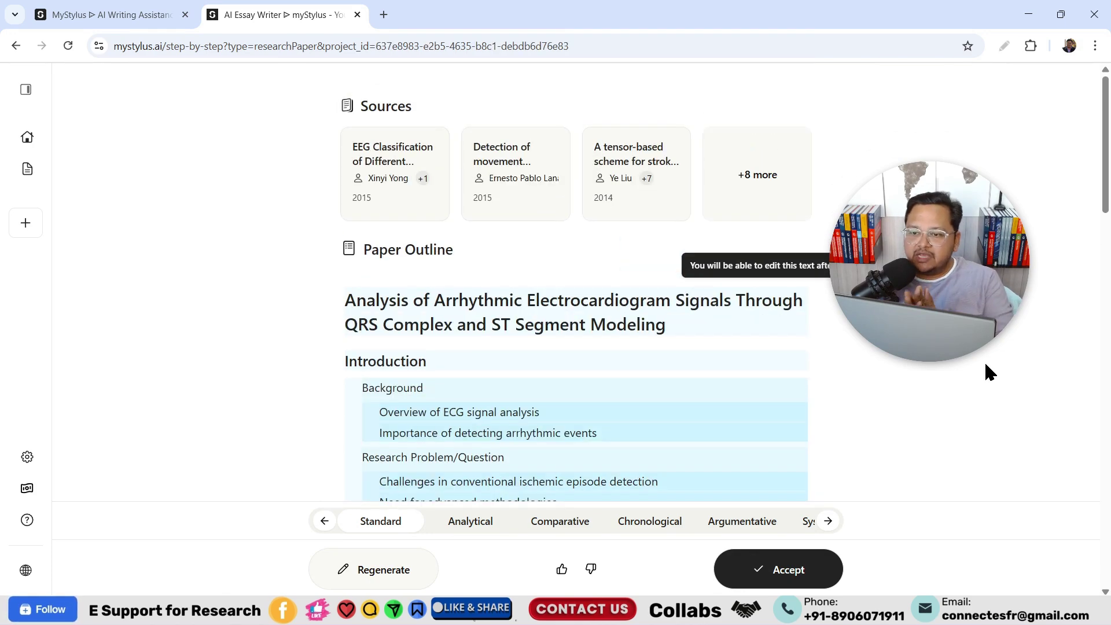
scroll(579, 301, down, 2)
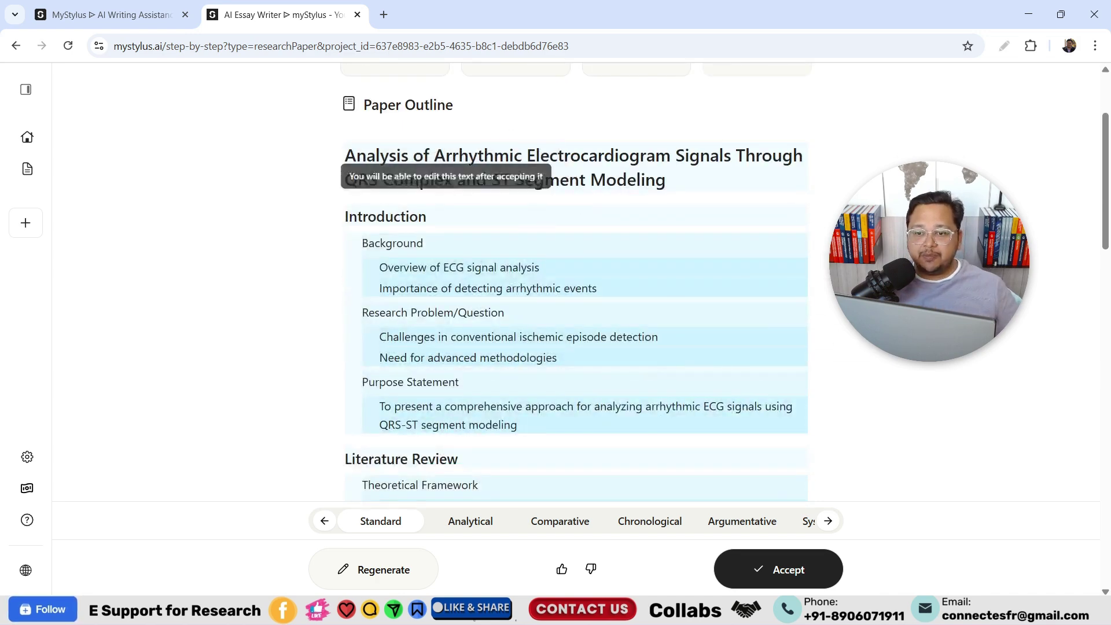
scroll(578, 283, down, 3)
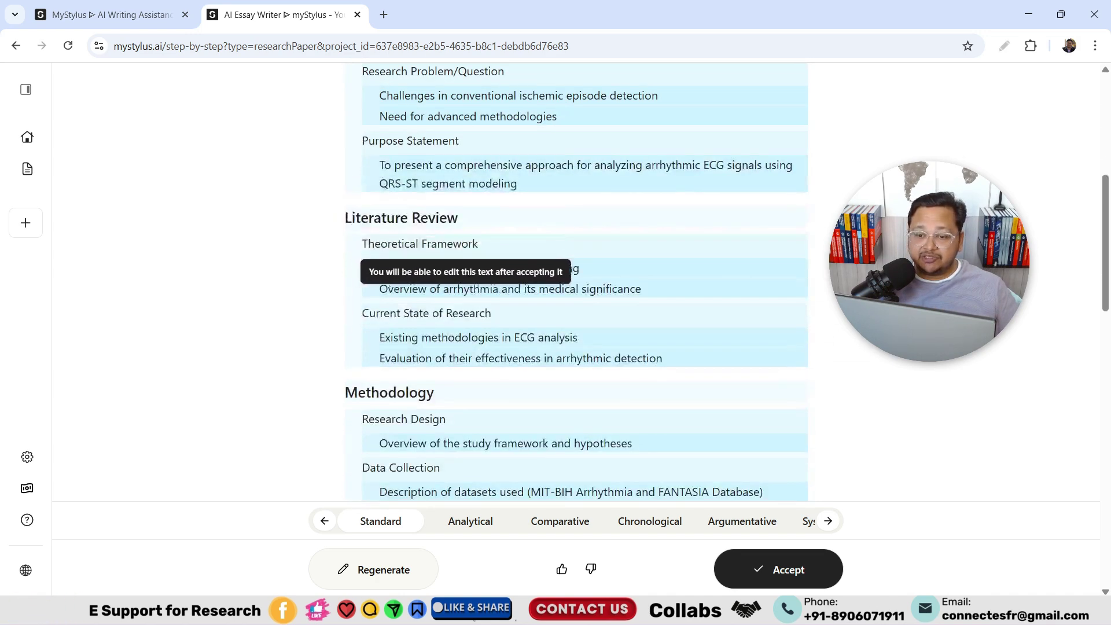
scroll(508, 322, down, 7)
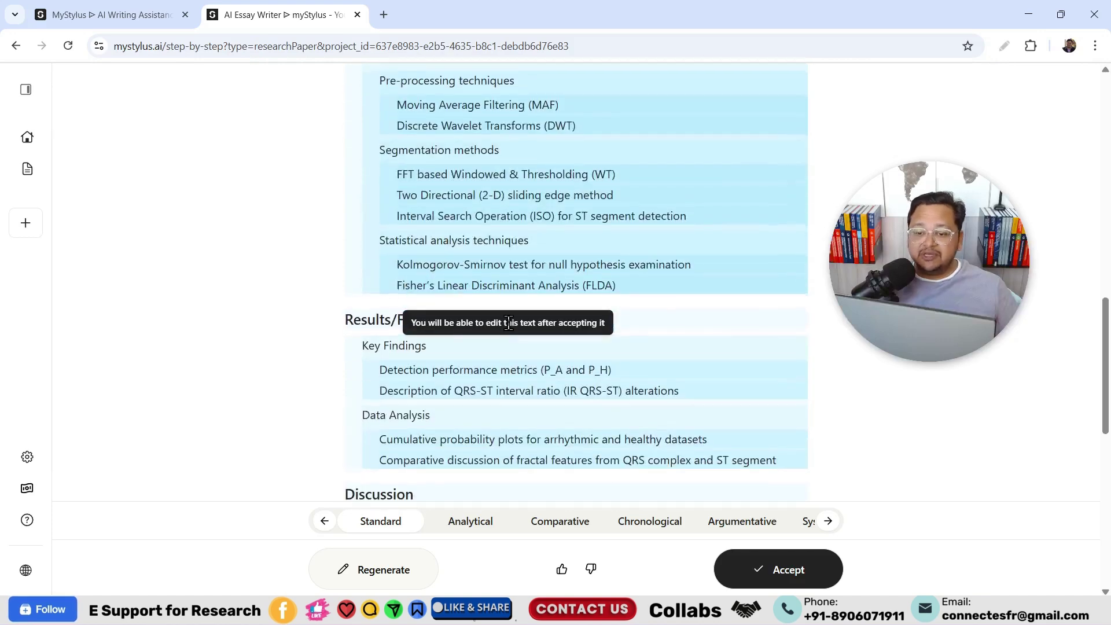
scroll(520, 330, down, 3)
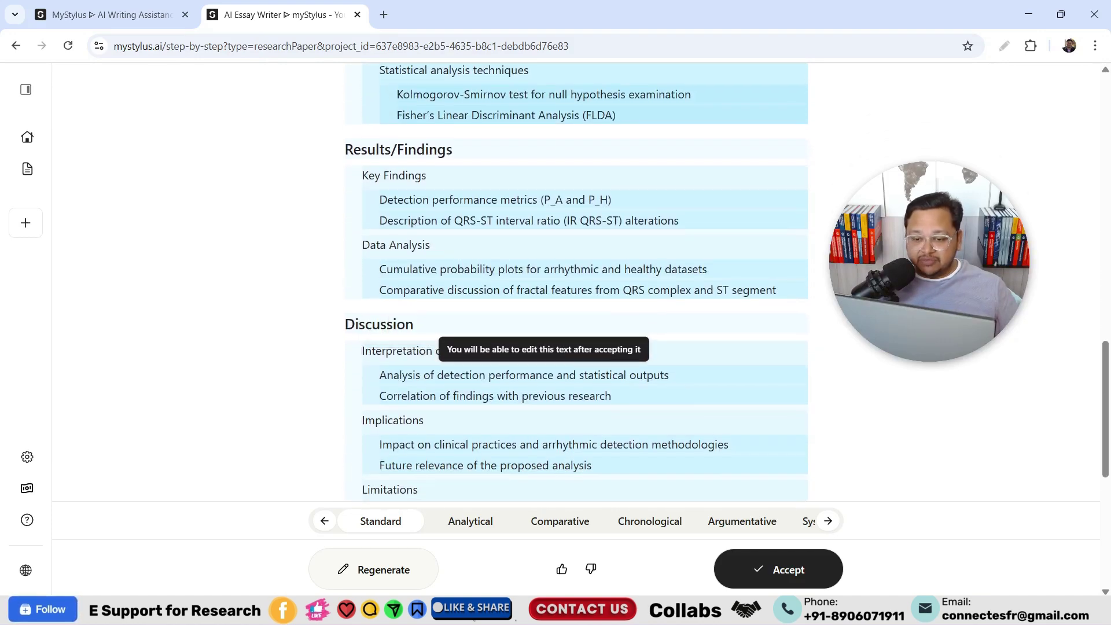
scroll(535, 384, down, 5)
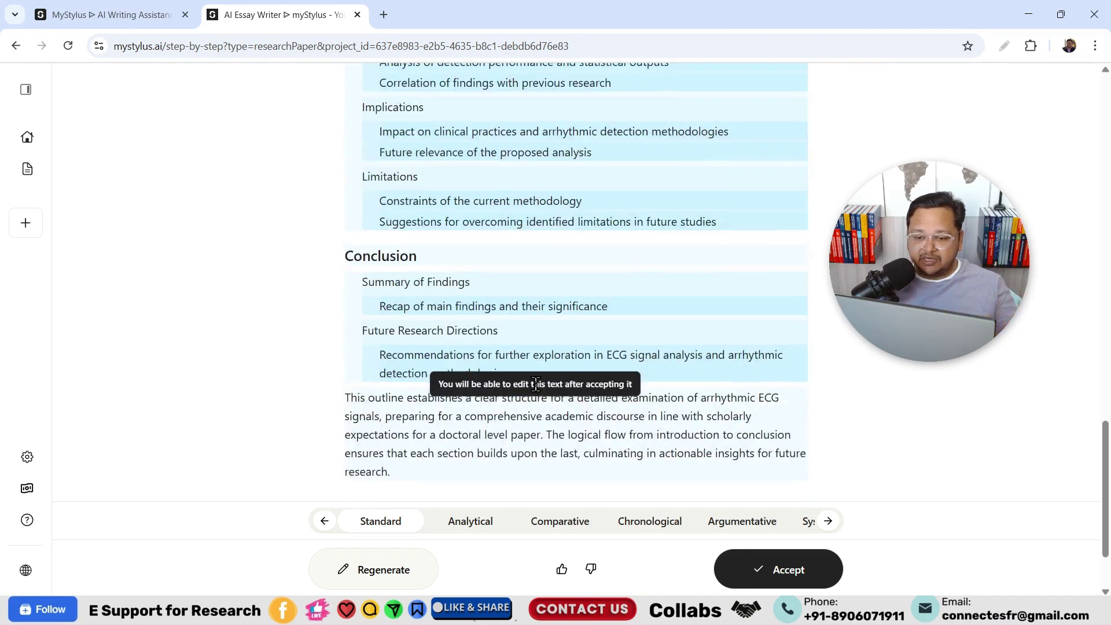
scroll(538, 405, down, 2)
click(780, 573)
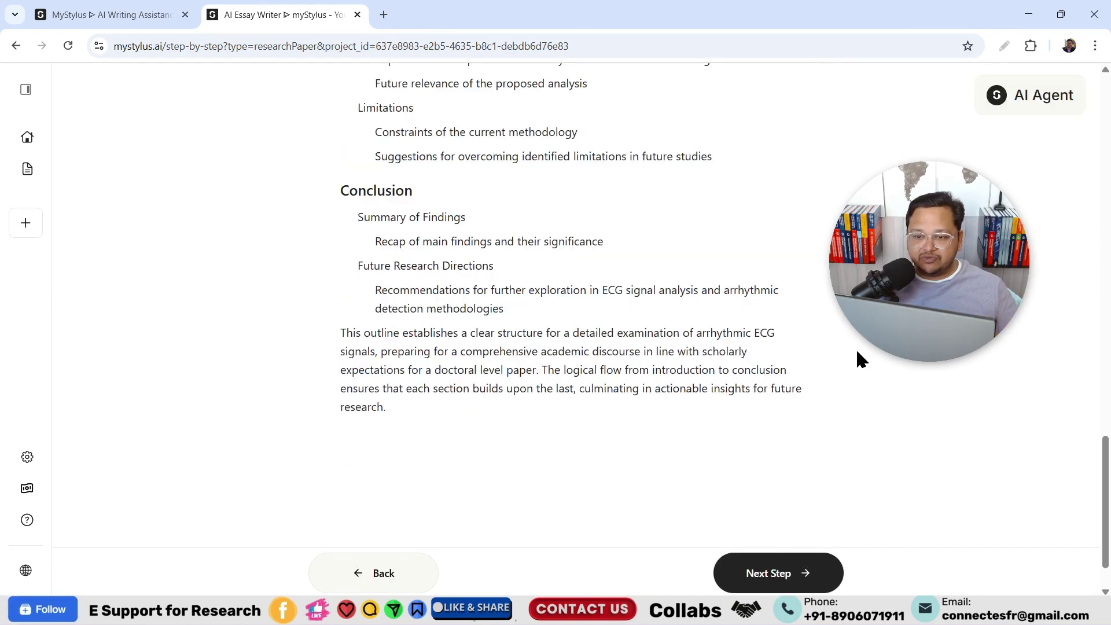
Step: Look back over the accepted outline, continue to the paper editor, and complete its three-step welcome tour
scroll(848, 440, up, 3)
scroll(847, 440, up, 15)
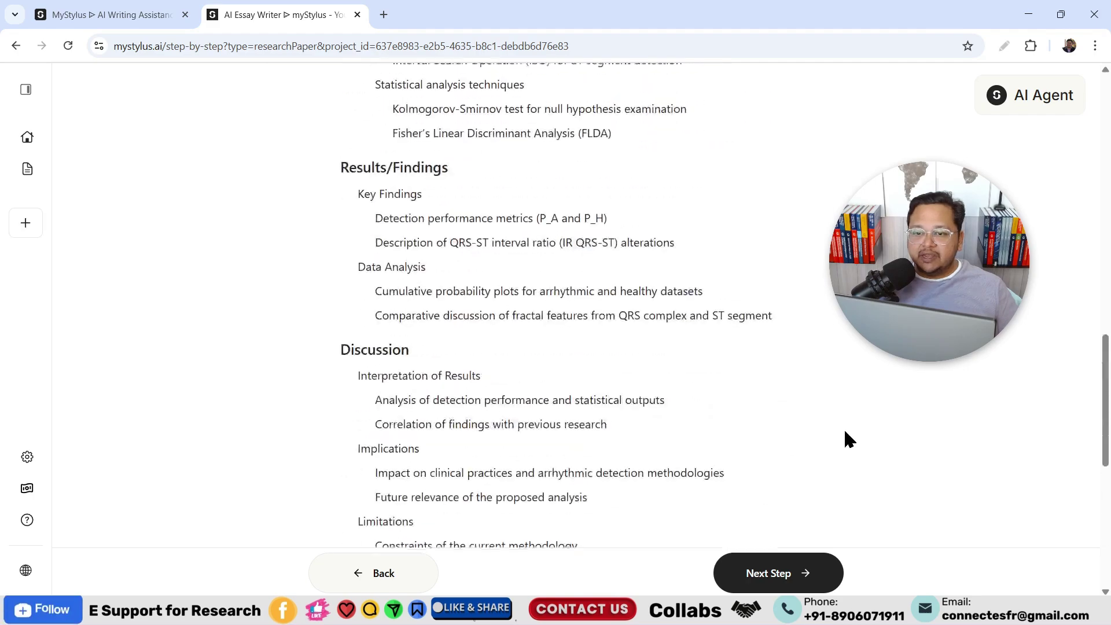
drag(1107, 250, 1106, 132)
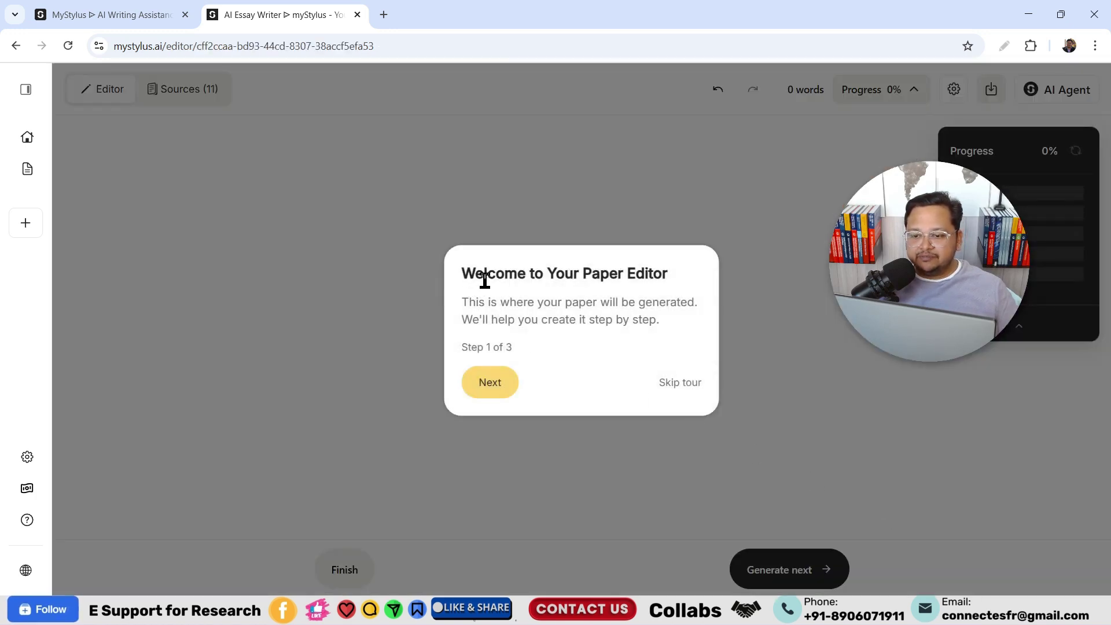
click(484, 385)
click(199, 255)
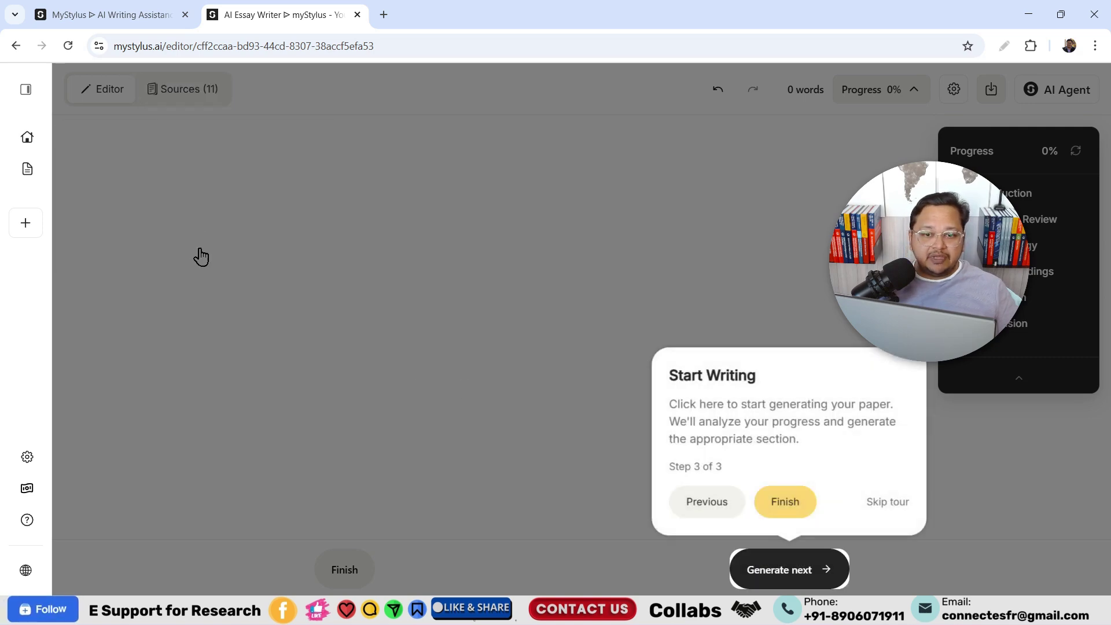
click(791, 508)
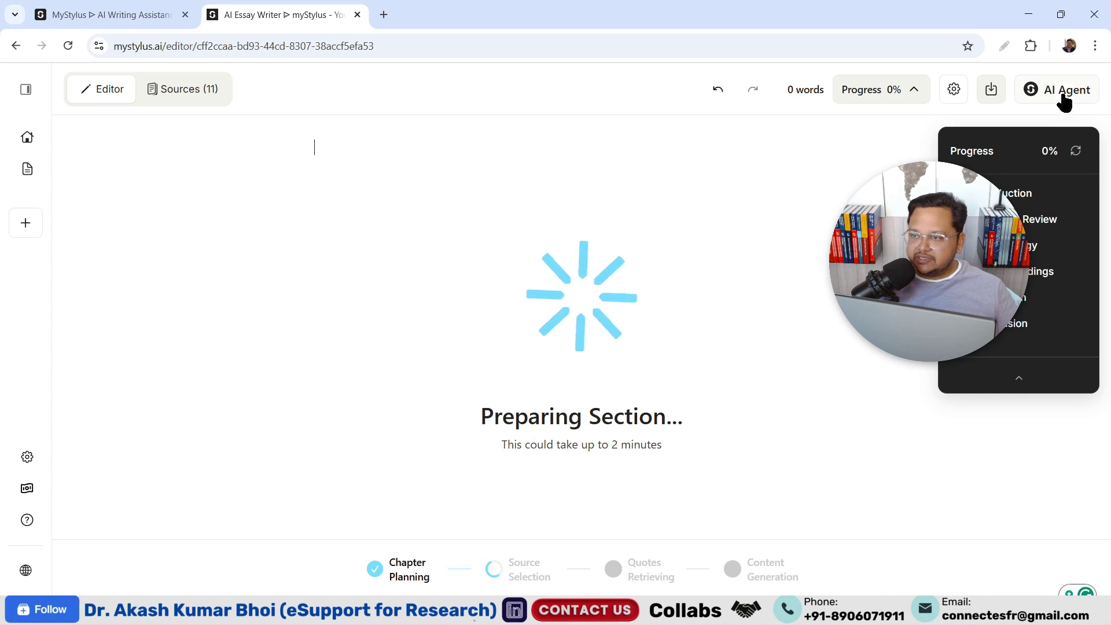
Step: Circle the Chapter Planning, Source Selection, Quotes Retrieving and Content Generation stages with the pen while the section is being prepared
click(1004, 46)
mouse_move(353, 530)
mouse_down()
mouse_move(399, 593)
mouse_move(406, 514)
mouse_up()
mouse_move(489, 586)
mouse_down()
mouse_move(555, 591)
mouse_move(541, 533)
mouse_up()
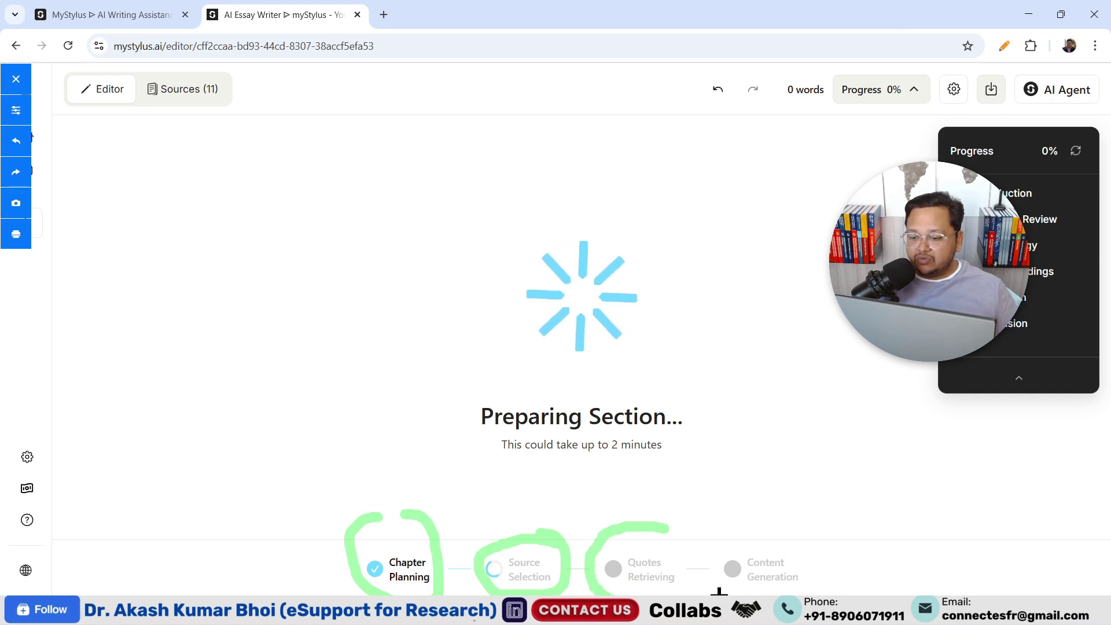
mouse_move(719, 591)
mouse_down()
mouse_move(694, 530)
mouse_move(633, 517)
mouse_up()
mouse_move(786, 525)
mouse_down()
mouse_move(721, 545)
mouse_move(748, 596)
mouse_move(826, 558)
mouse_move(778, 530)
mouse_up()
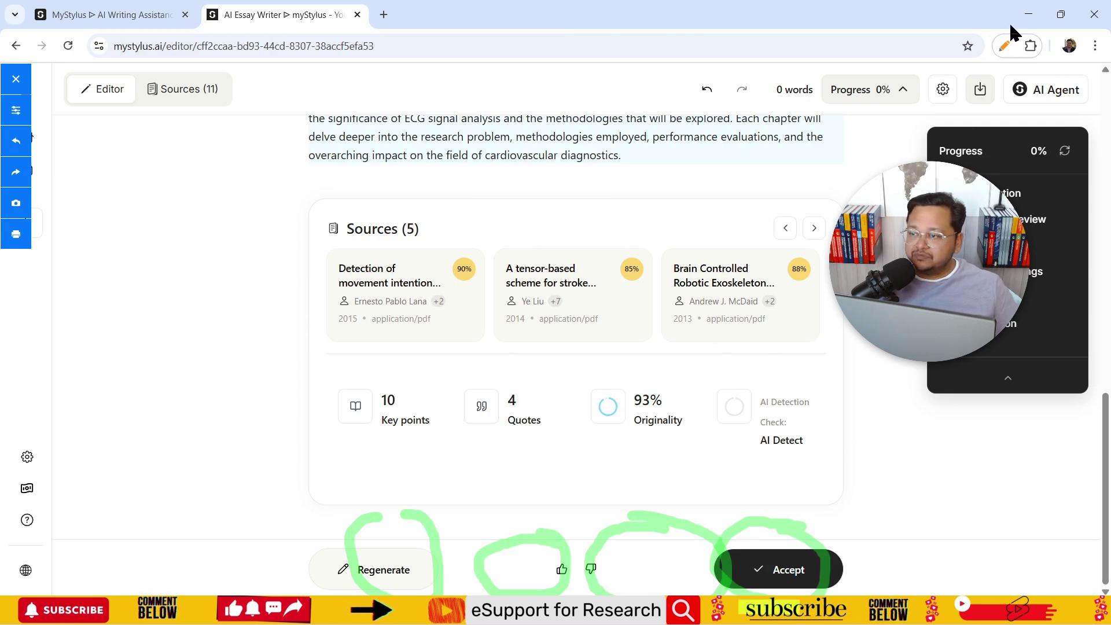
Step: Clear the pen marks, look over the generated Introduction and its source statistics, and accept the section
click(1004, 46)
scroll(627, 307, up, 10)
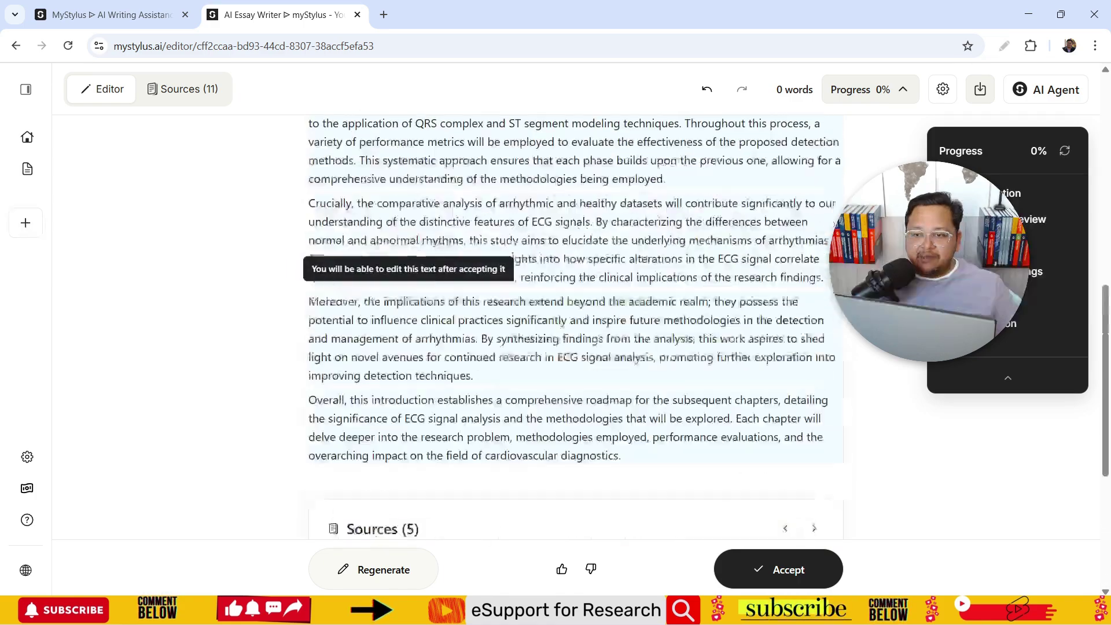
drag(1109, 382, 1109, 590)
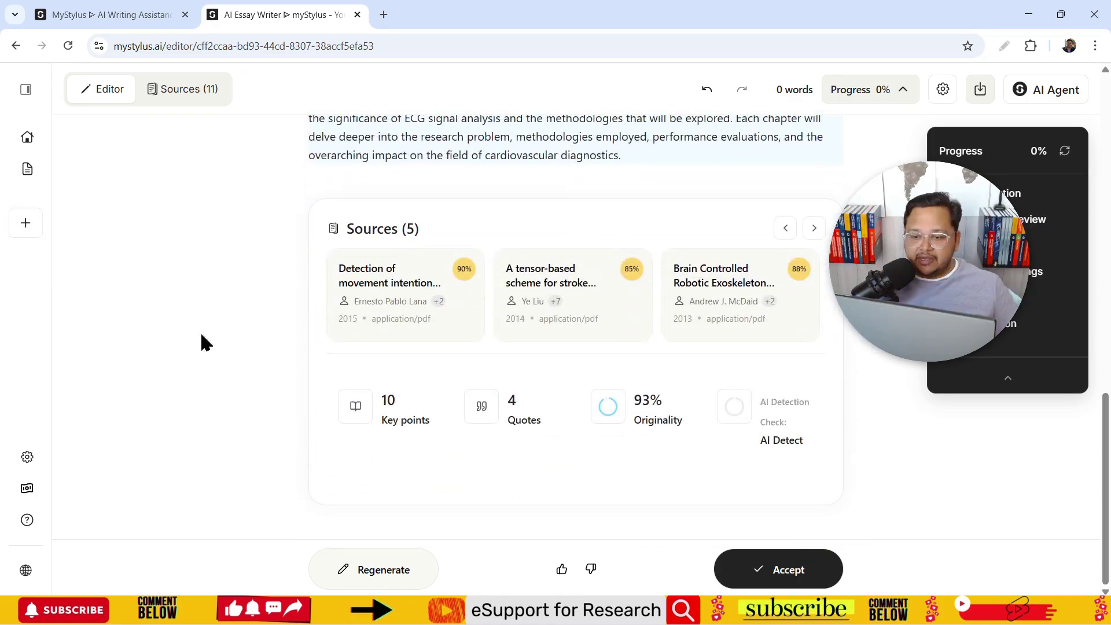
click(762, 576)
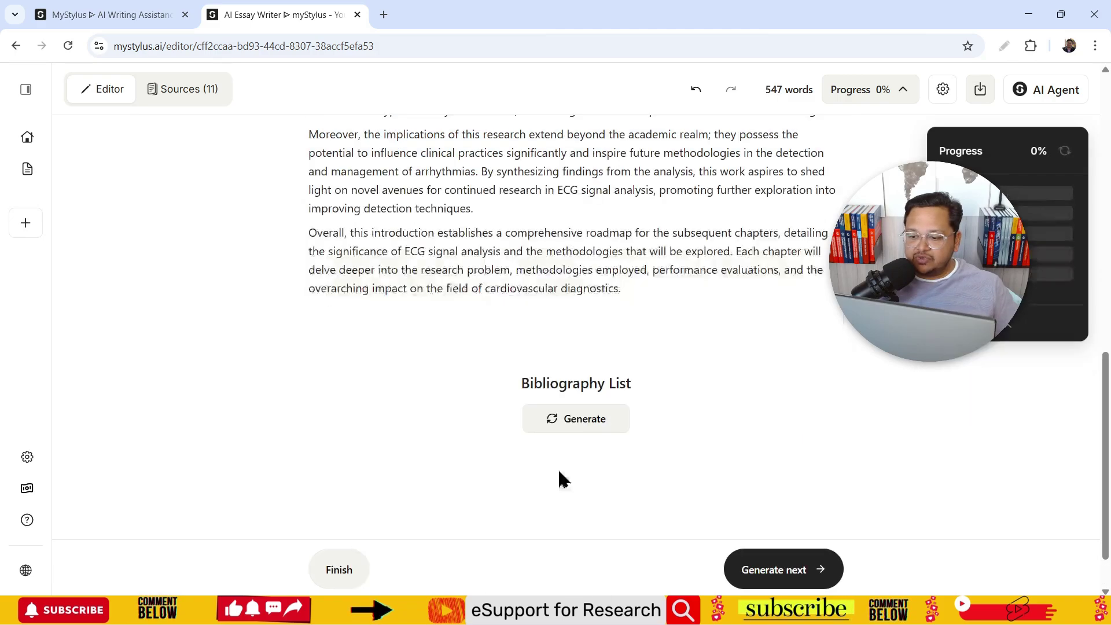
Step: Look over the accepted Introduction, start generating the next section, and mark the Progress panel with the pen
scroll(688, 419, up, 15)
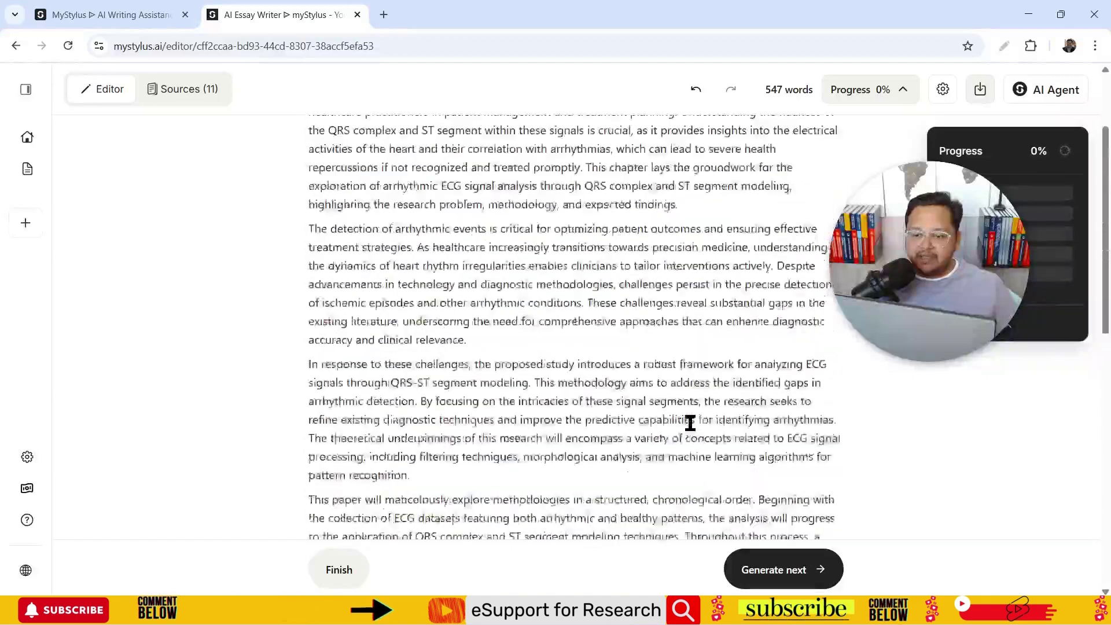
scroll(694, 457, down, 15)
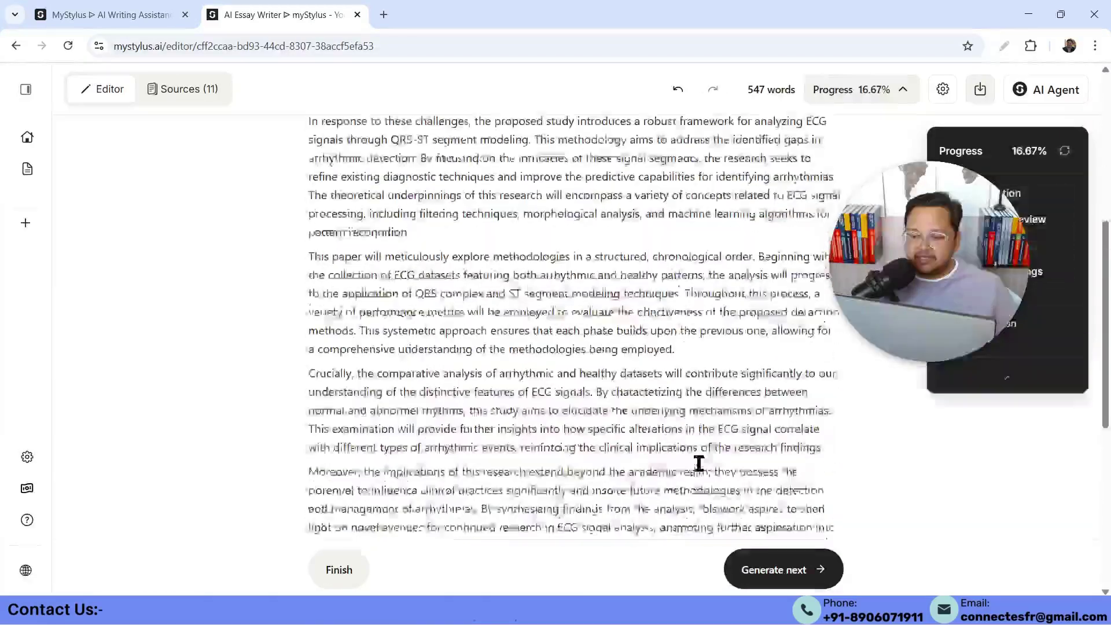
click(750, 573)
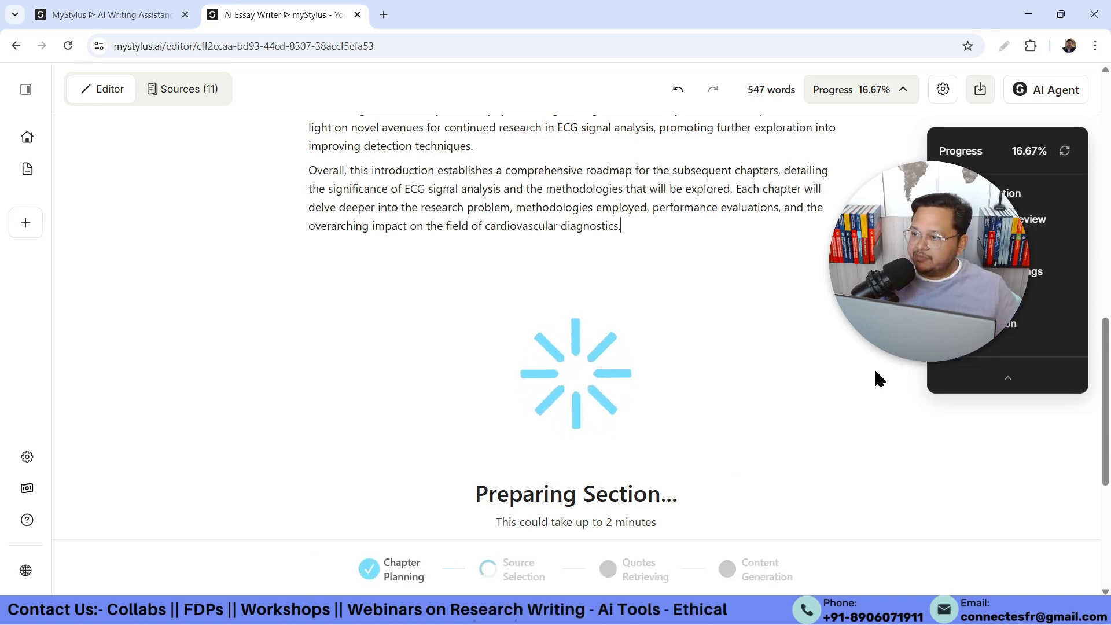
click(1003, 45)
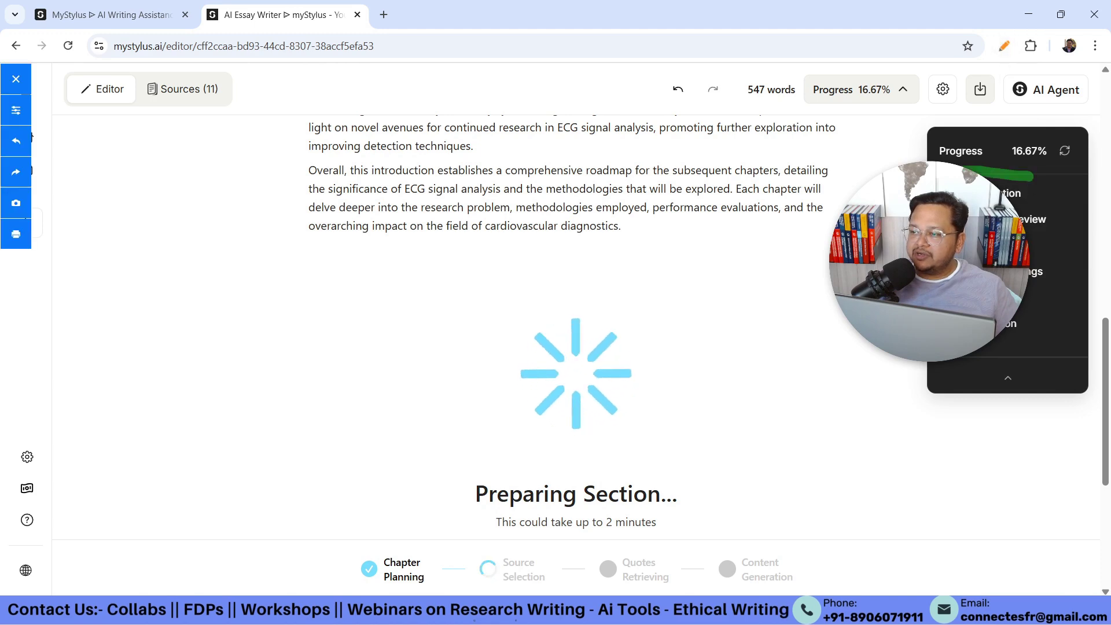
drag(1033, 176, 1010, 201)
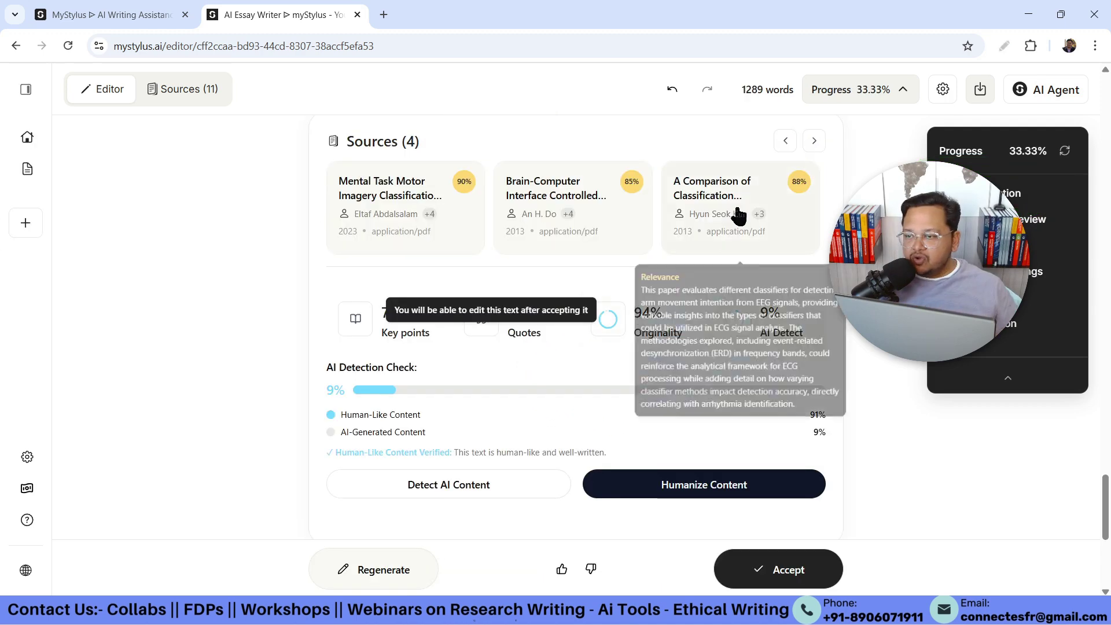
Step: Inspect the methodology section's sources, Key points, Quotes, Originality and AI Detect details, and humanize its content
scroll(557, 292, down, 3)
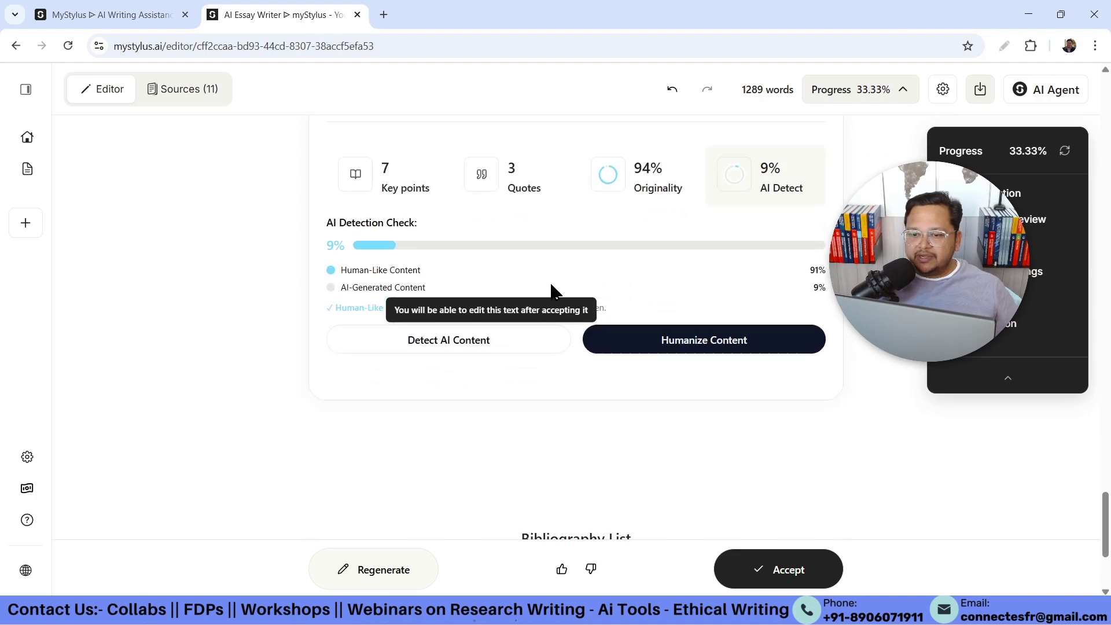
scroll(551, 290, up, 1)
click(390, 239)
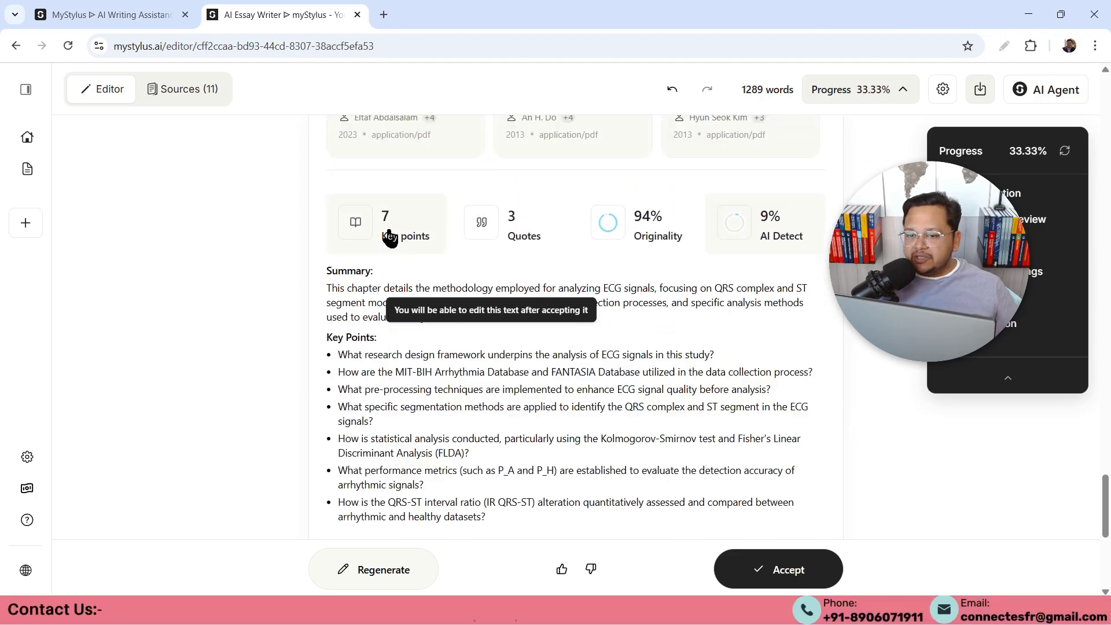
click(534, 230)
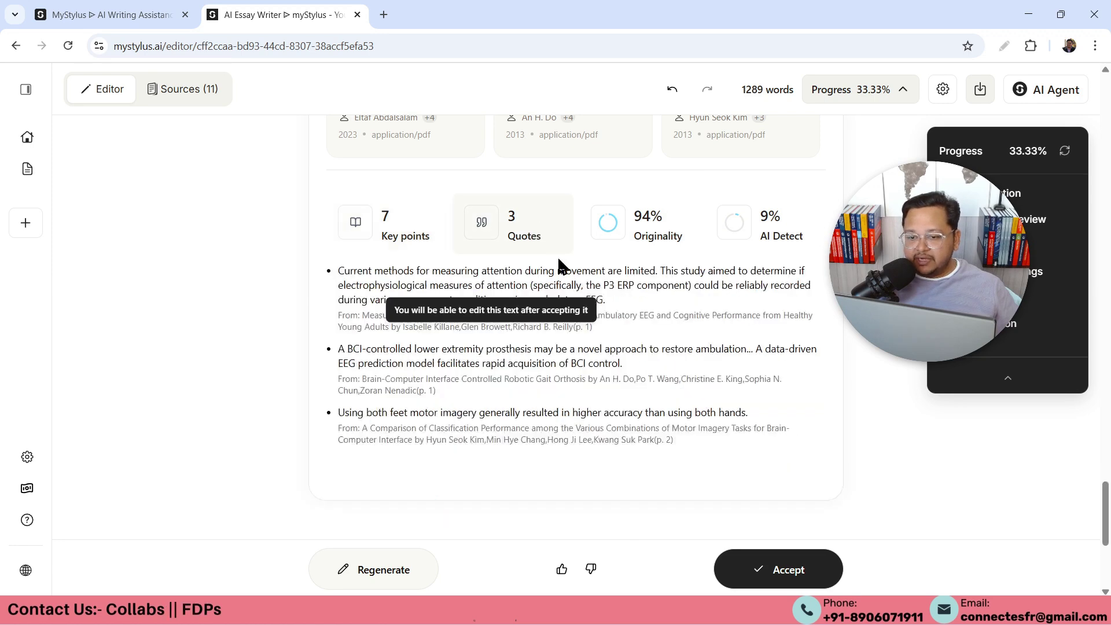
click(619, 235)
click(784, 231)
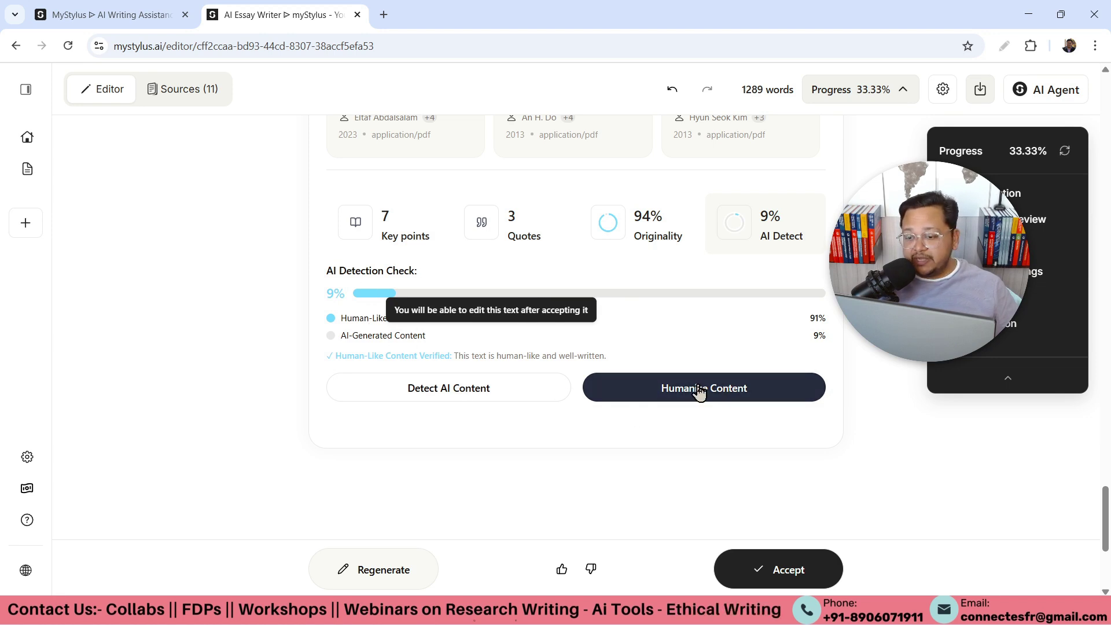
click(668, 401)
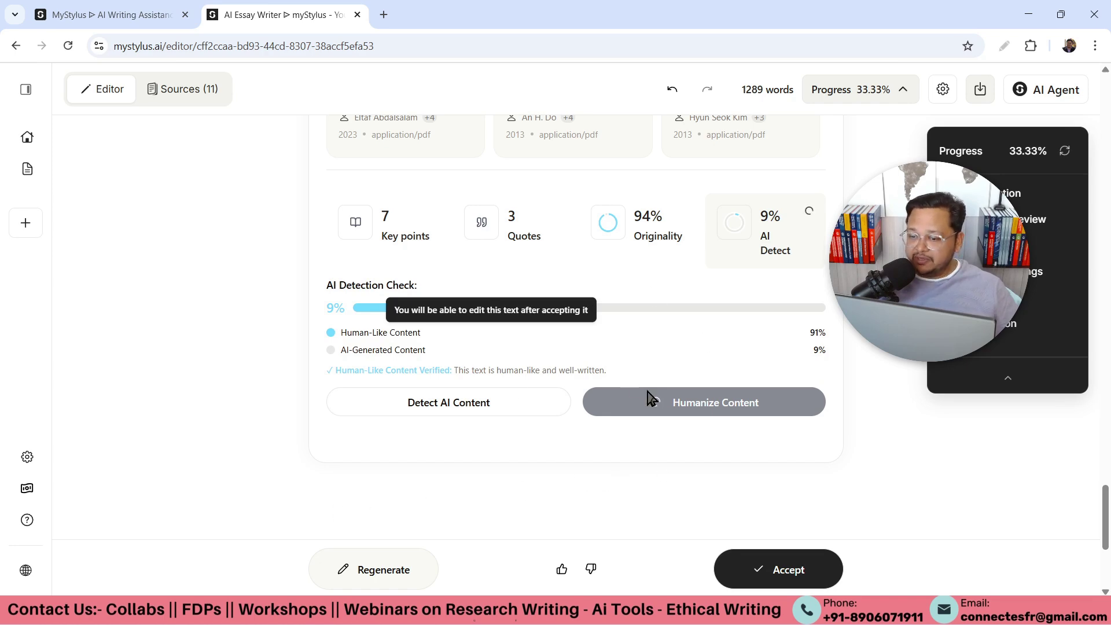
Step: Circle the paper's word count and progress percentage with the pen, and clear the marks
click(1004, 45)
mouse_move(833, 65)
mouse_down()
mouse_move(775, 116)
mouse_move(781, 53)
mouse_up()
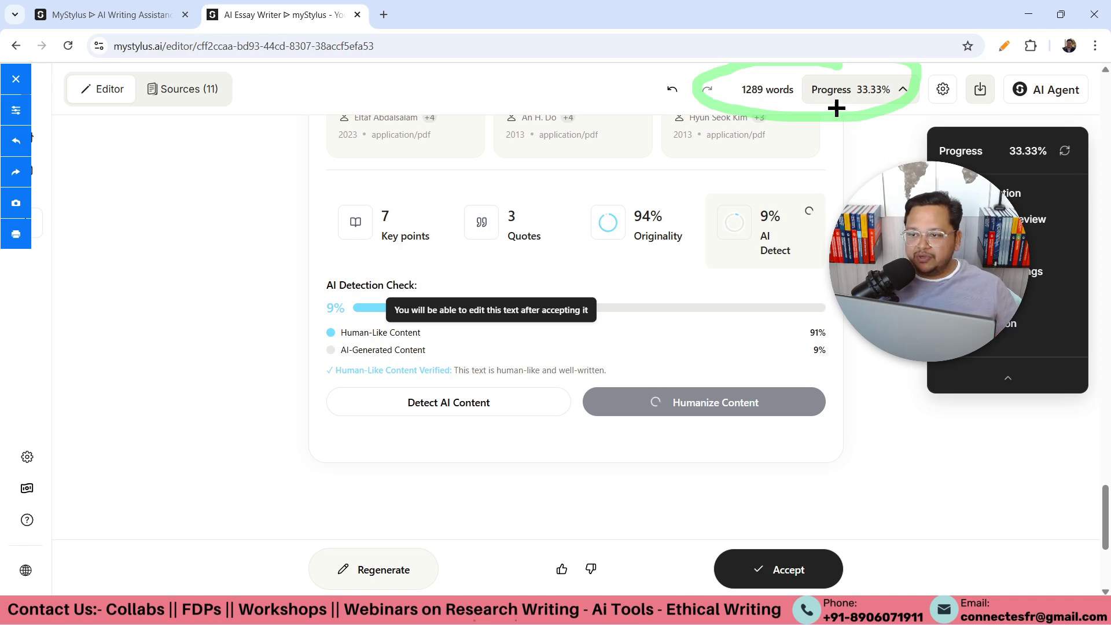
drag(837, 108, 916, 100)
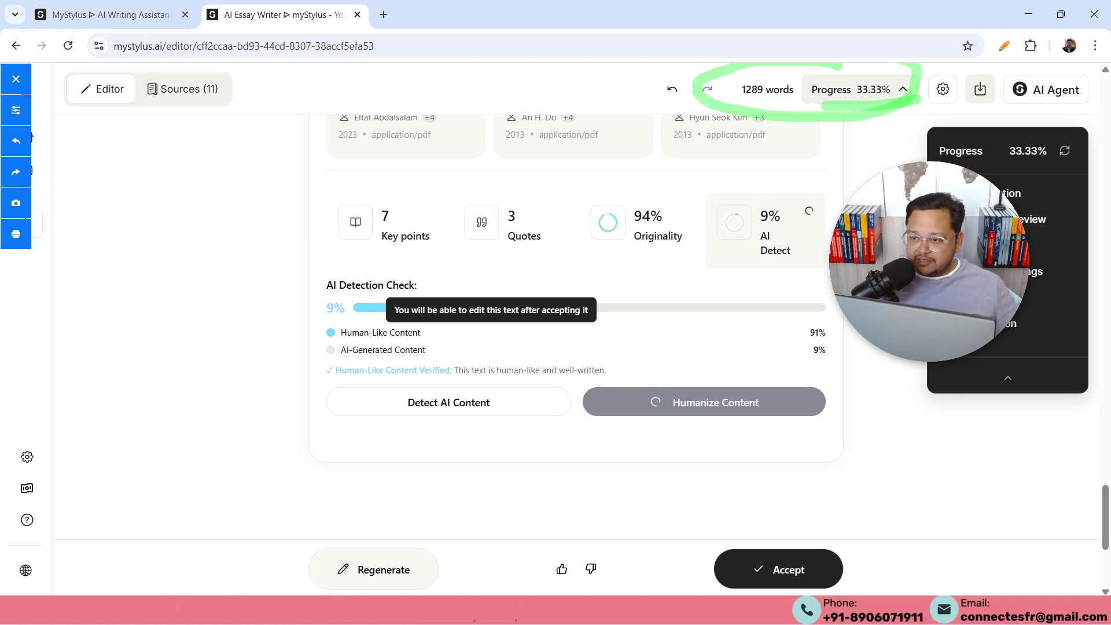
click(1007, 49)
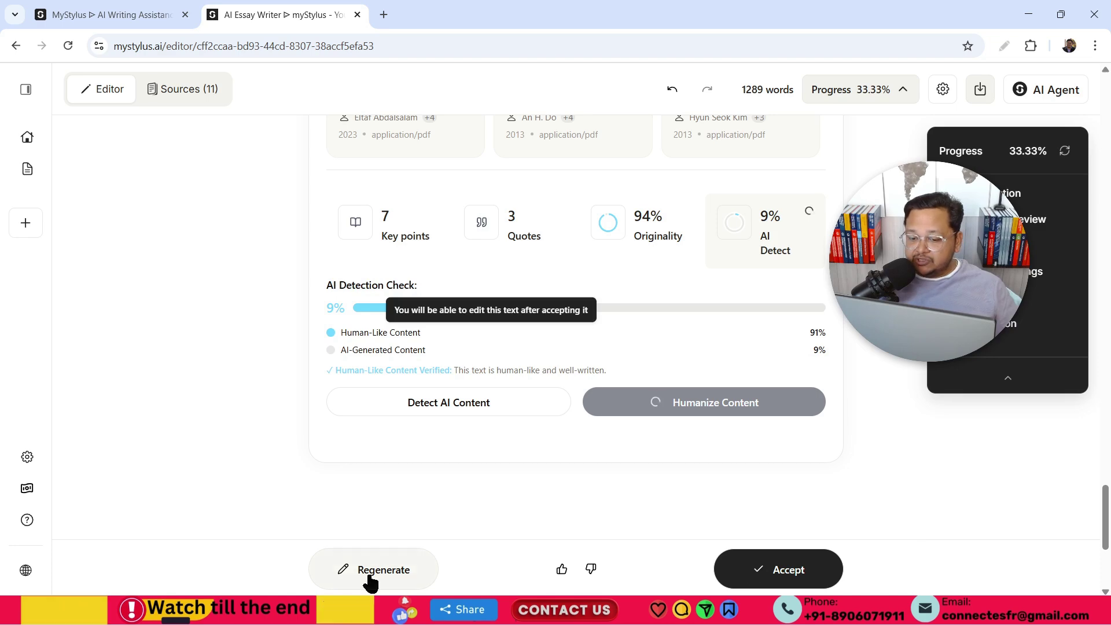
Step: Circle the Regenerate option with the pen and draw an arrow pointing to it
click(1004, 45)
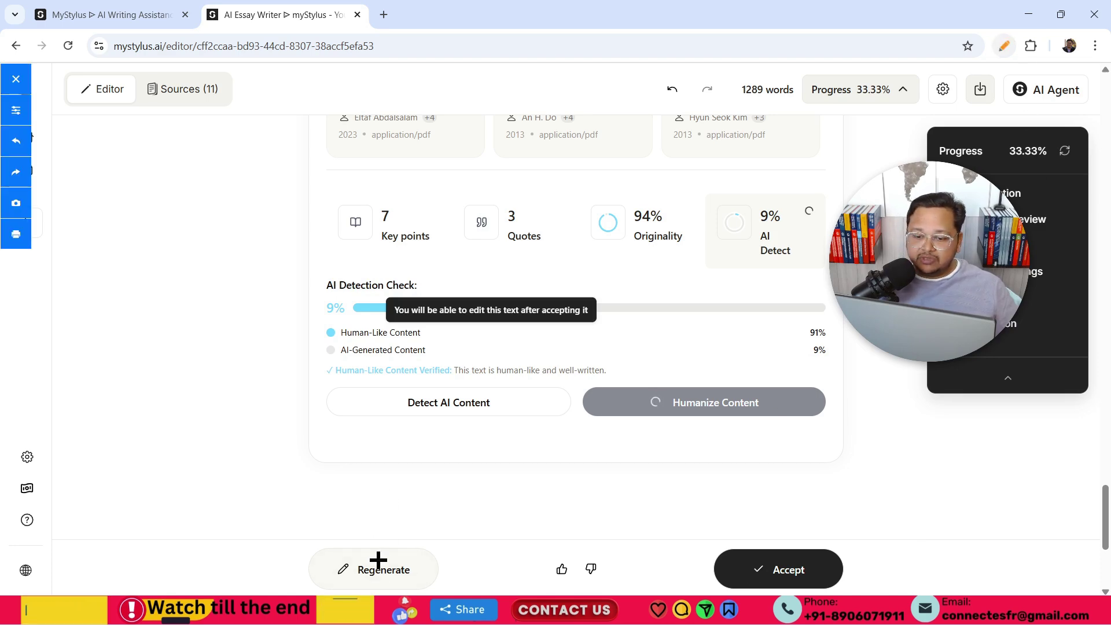
mouse_move(416, 530)
mouse_down()
mouse_move(294, 555)
mouse_move(454, 594)
mouse_move(360, 519)
mouse_up()
mouse_move(368, 442)
mouse_down()
mouse_move(352, 529)
mouse_move(335, 520)
mouse_move(388, 511)
mouse_up()
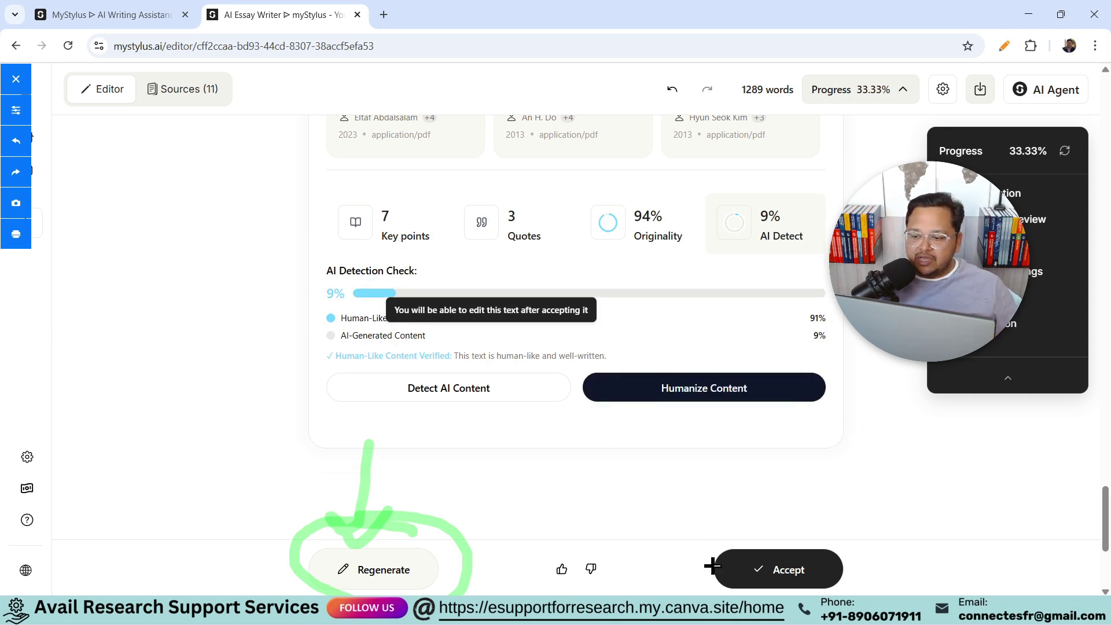
Step: Accept the methodology section, and generate the following sections along with the paper's Bibliography List
click(781, 569)
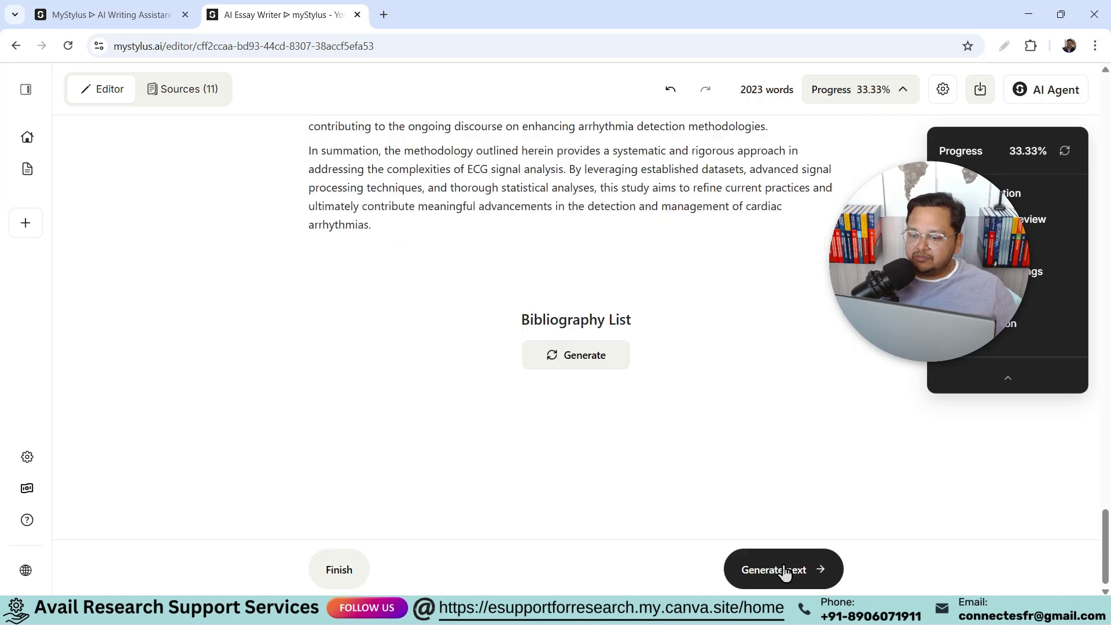
click(784, 570)
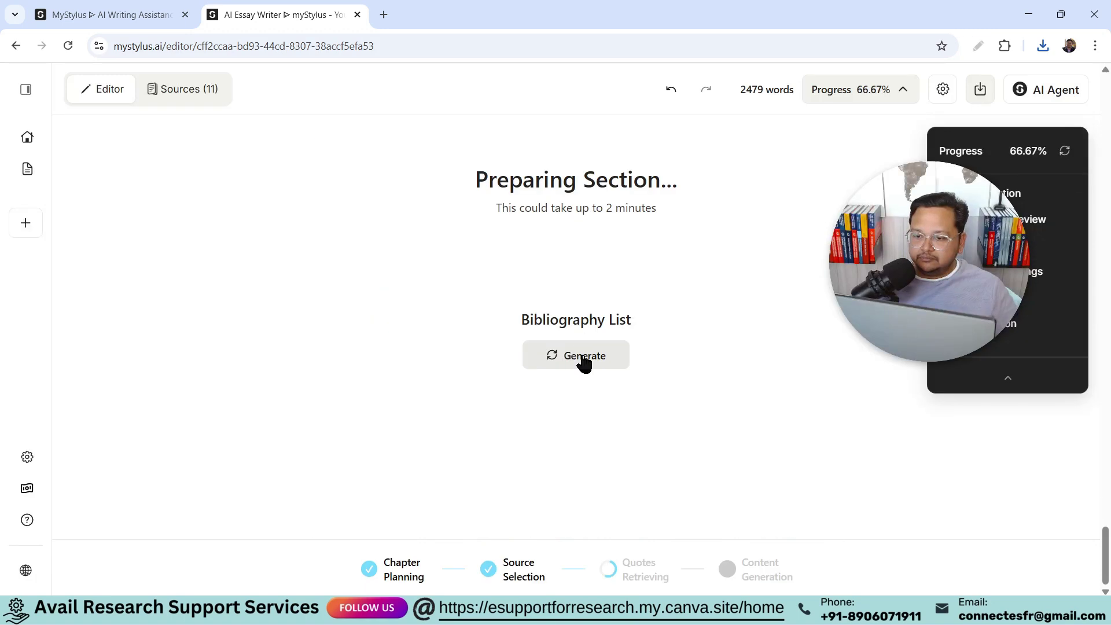
click(585, 359)
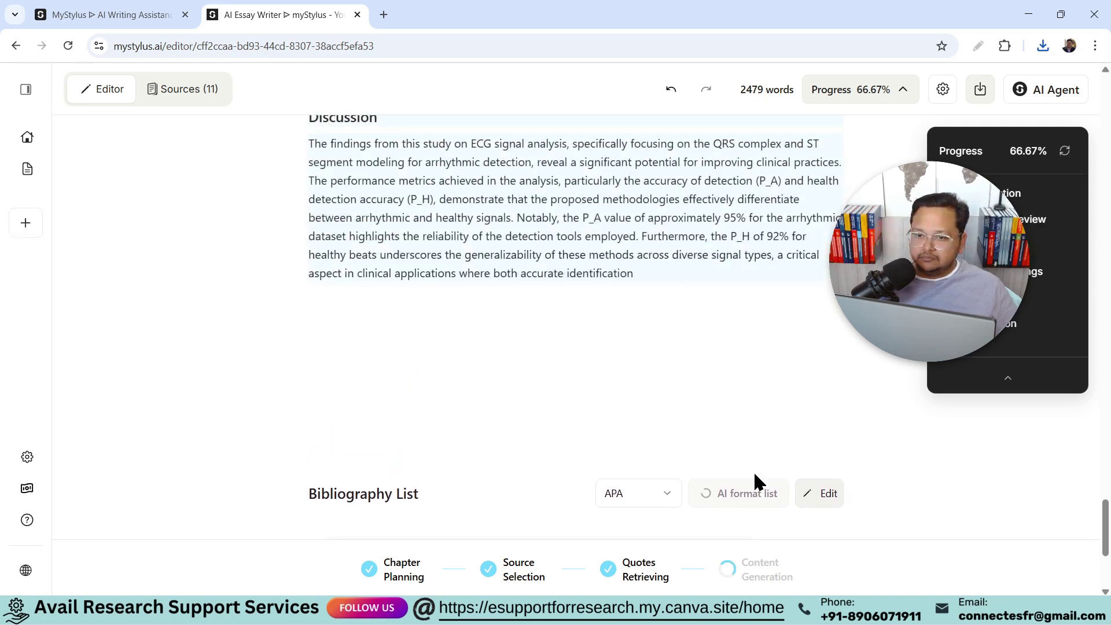
scroll(755, 476, down, 5)
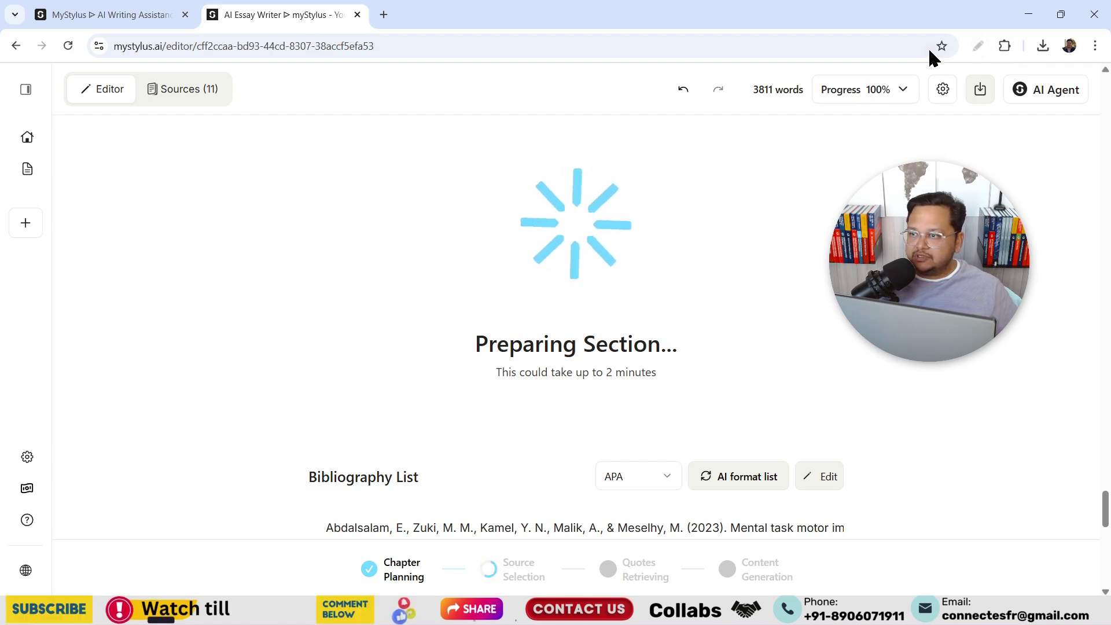
Step: Circle the word count and completed progress with the pen while the last section generates, and clear the marks
click(977, 46)
mouse_move(896, 72)
mouse_down()
mouse_move(725, 78)
mouse_move(736, 105)
mouse_move(906, 103)
mouse_move(880, 66)
mouse_move(818, 67)
mouse_up()
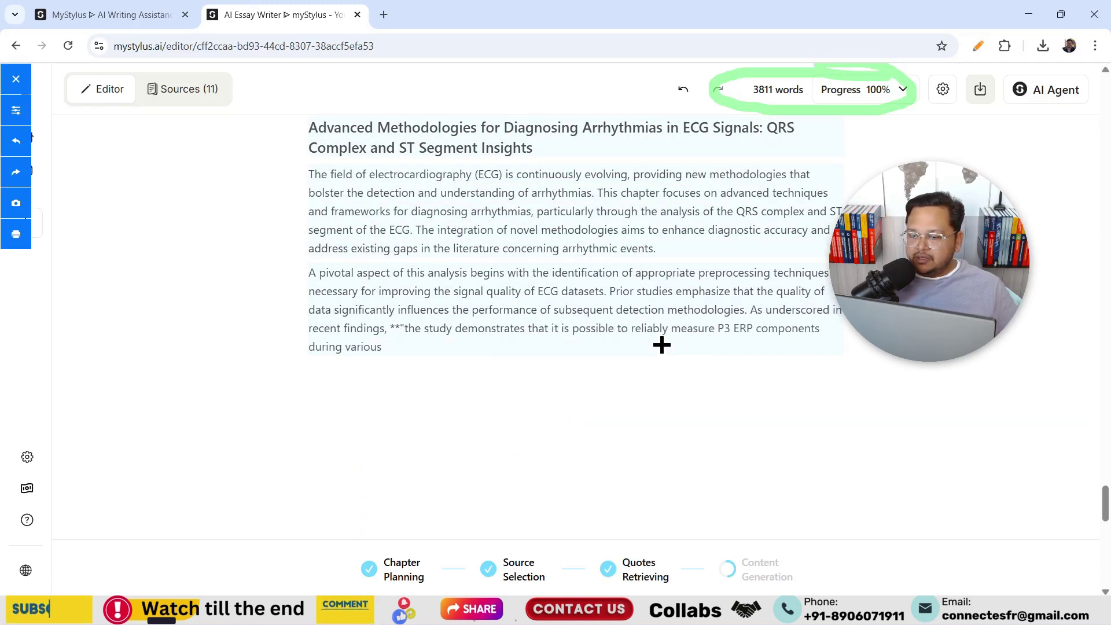
click(978, 46)
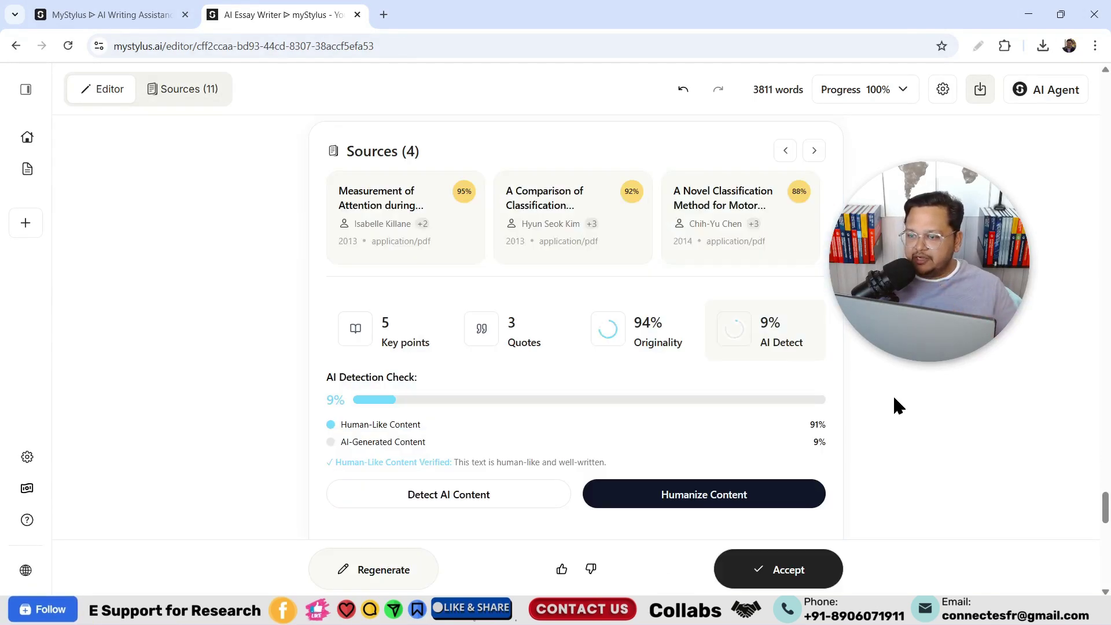
Step: Accept the chapter on advanced methodologies for diagnosing arrhythmias, and finish the paper
click(782, 560)
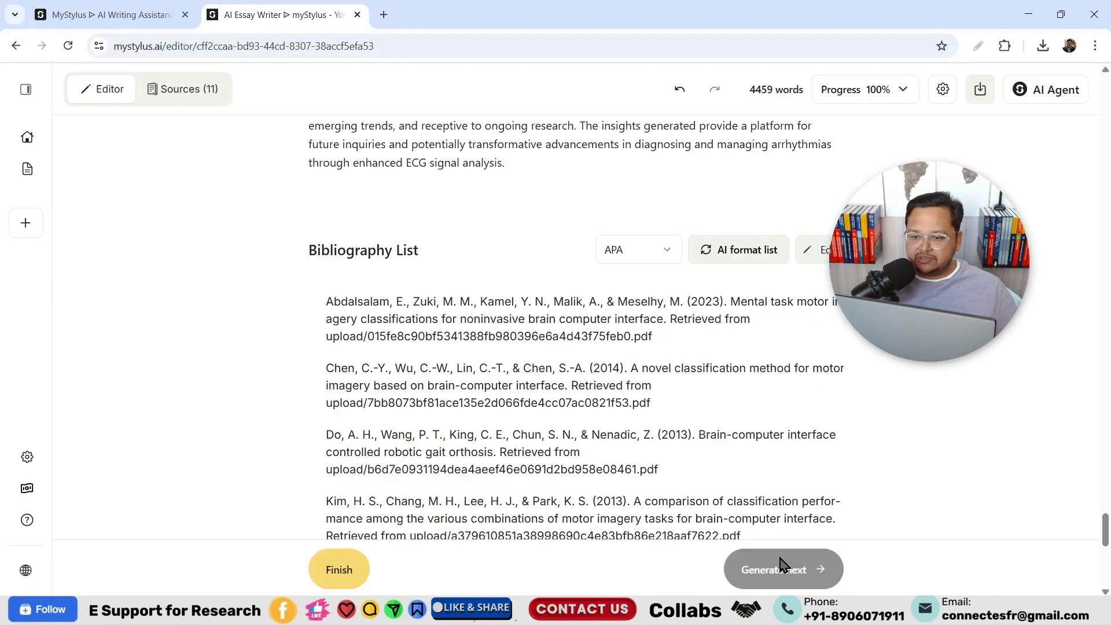
click(339, 570)
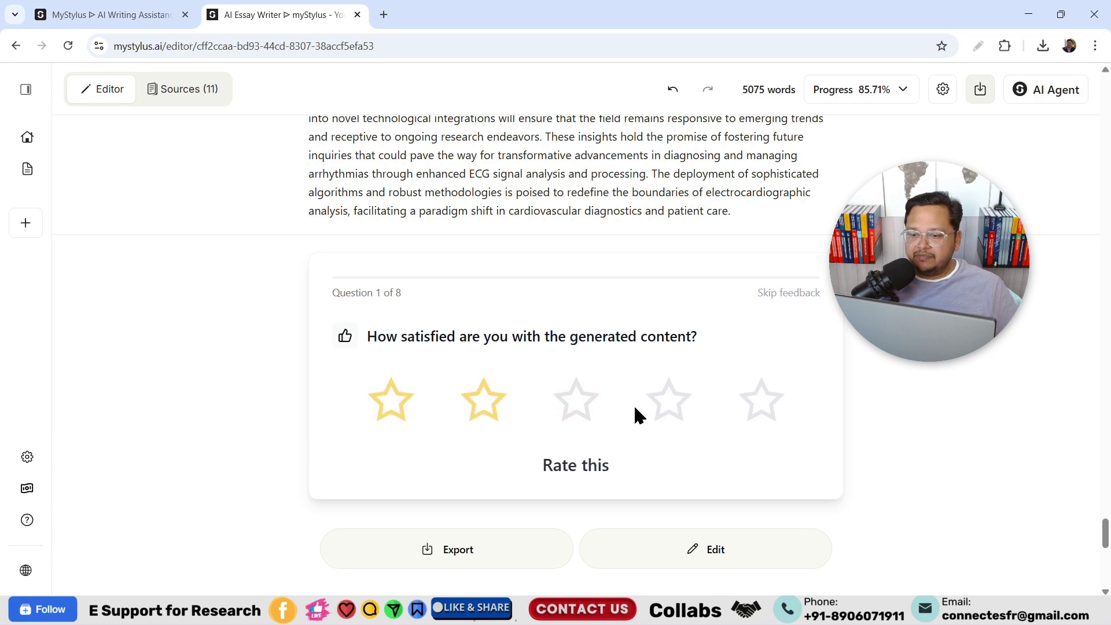
Step: Answer the first four feedback questions: five stars for content and for citations, 3-5 hours saved, and Yes for meeting academic goals
click(752, 413)
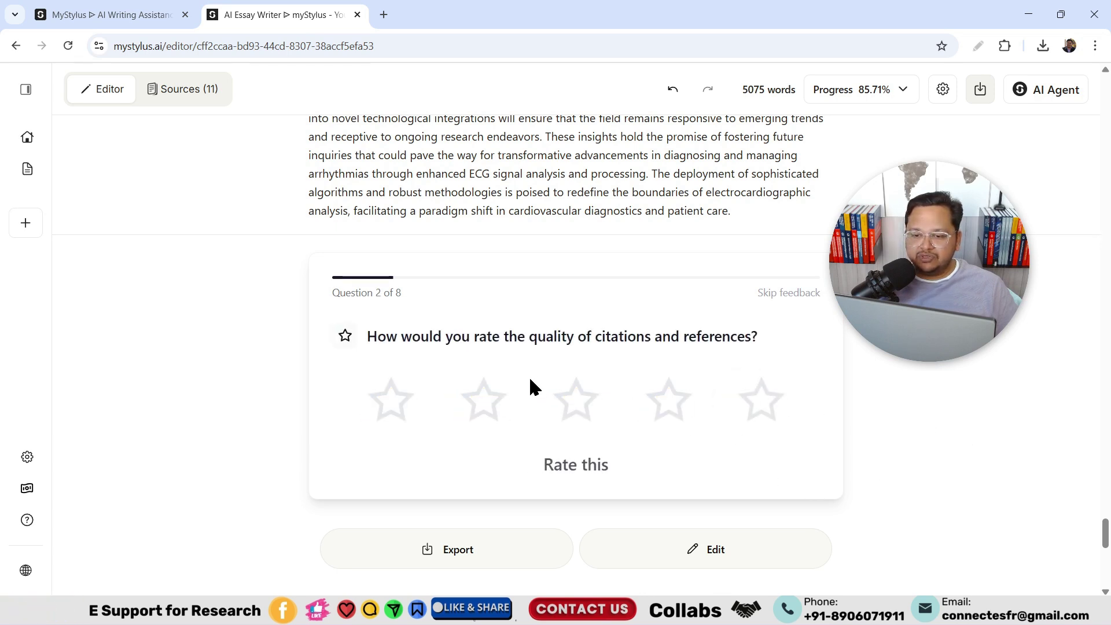
click(769, 416)
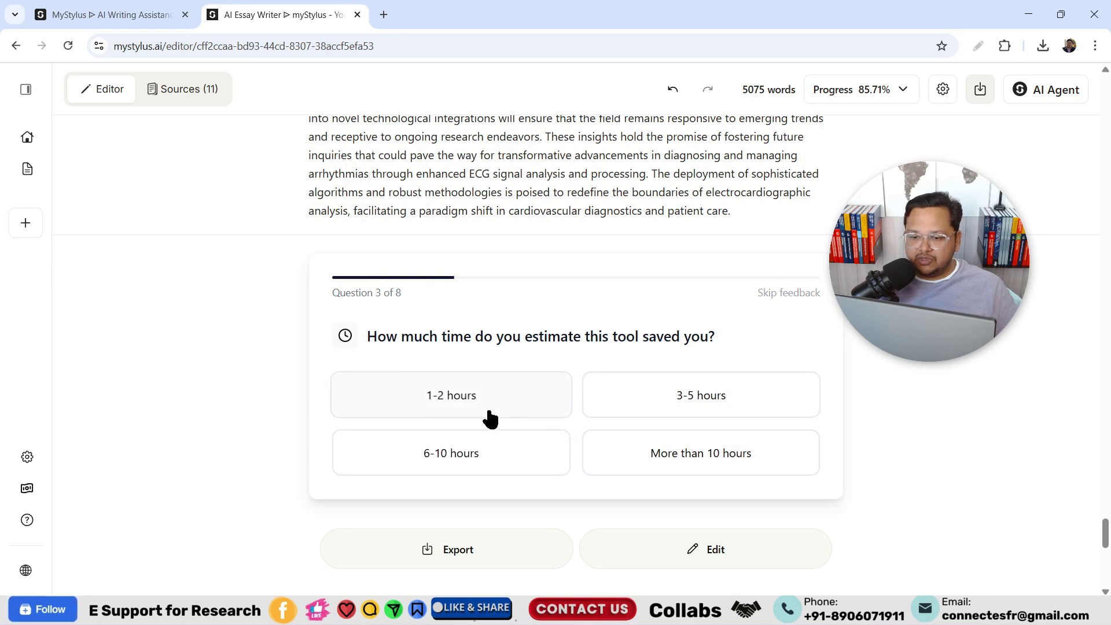
click(684, 405)
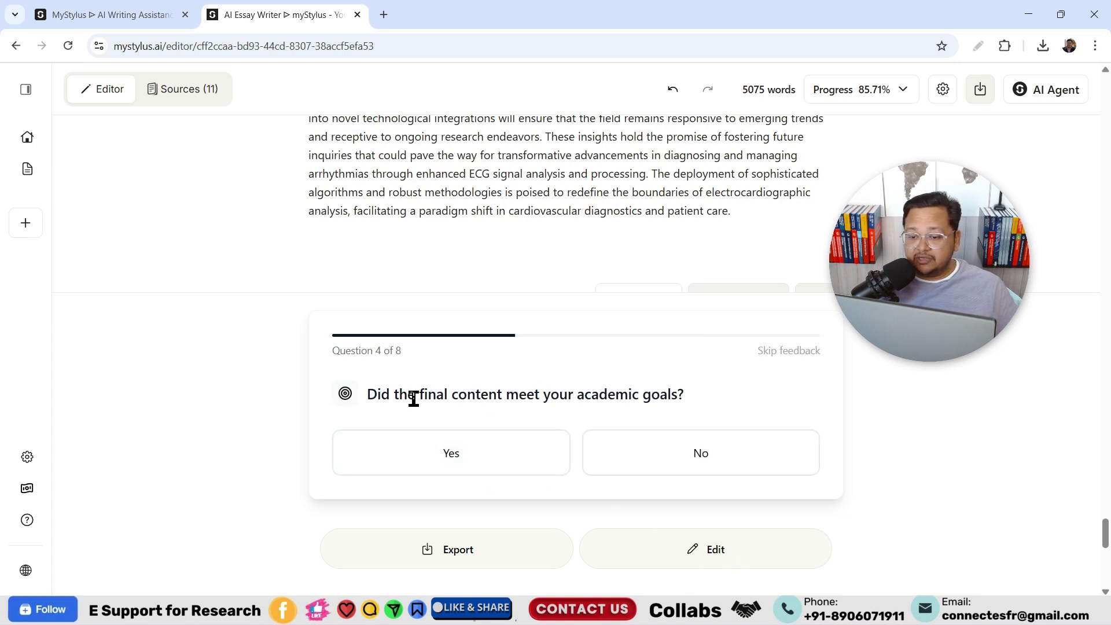
click(497, 458)
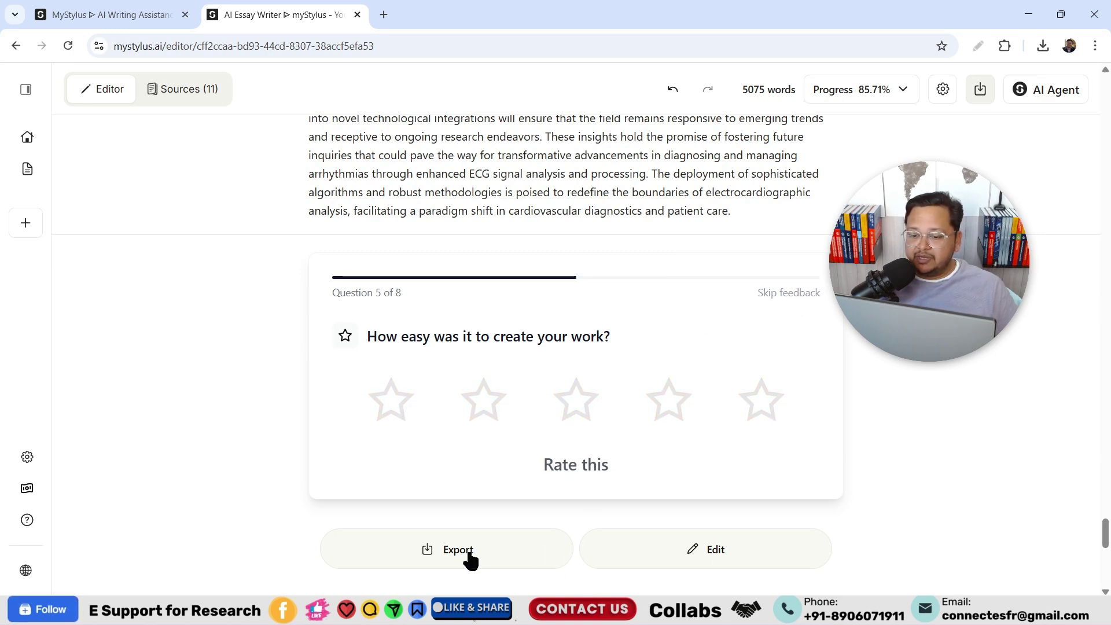
Step: Export the finished paper as a DOCX document and open the downloaded file in Word
click(432, 551)
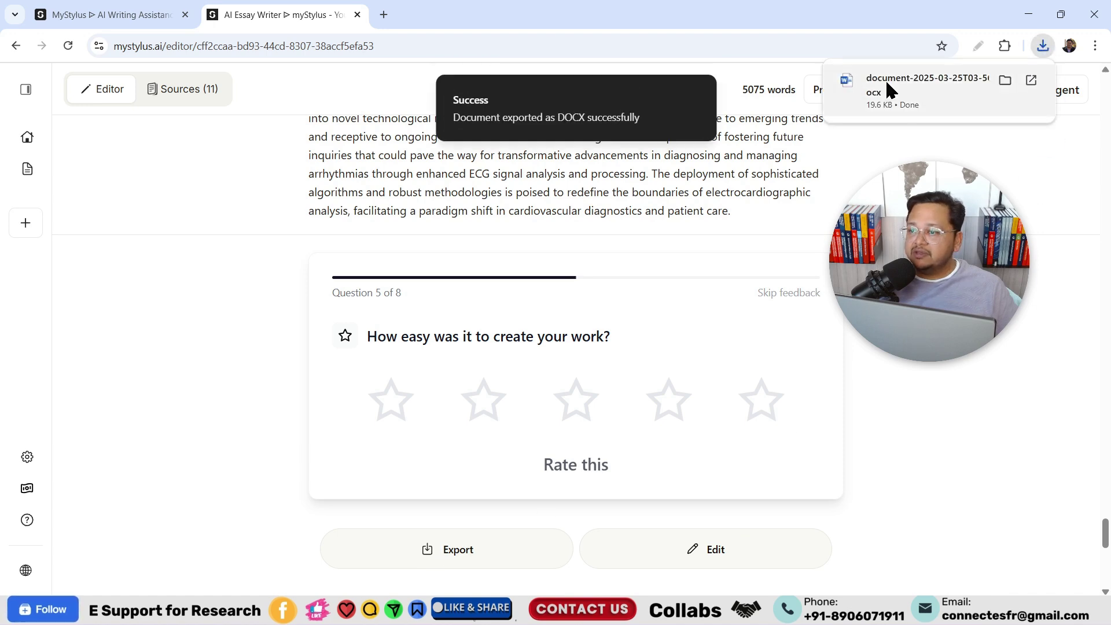
click(884, 81)
Step: Look through the exported document in Word from the Introduction to its last page, and return to the paper's beginning in the myStylus editor
scroll(798, 384, down, 1)
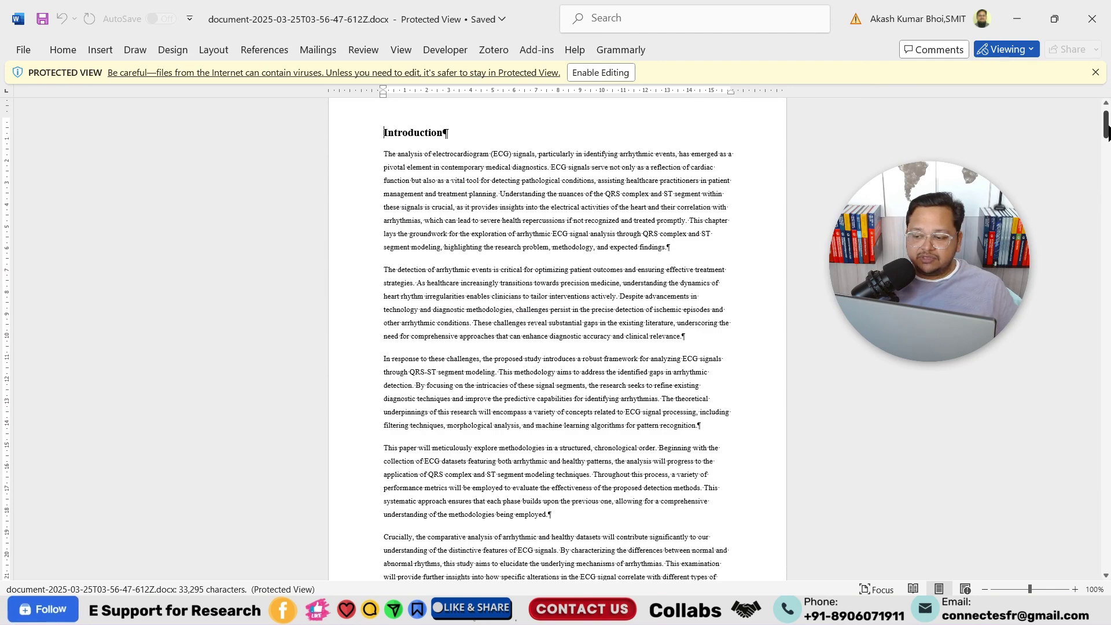
drag(1107, 130, 1104, 448)
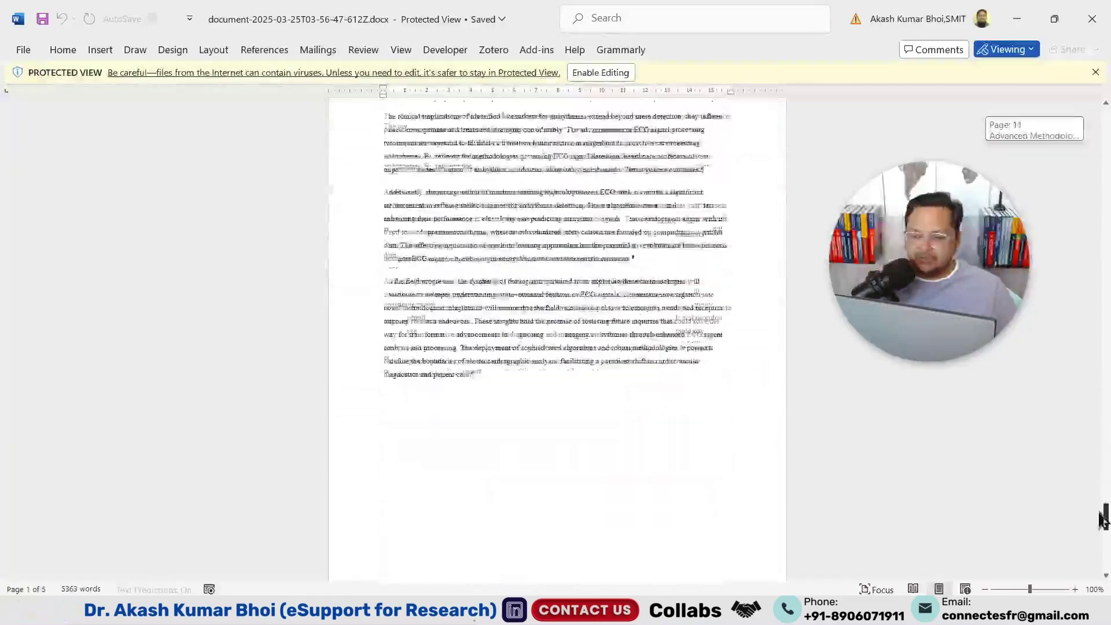
mouse_move(1103, 516)
mouse_down()
mouse_move(1104, 555)
mouse_move(1105, 511)
mouse_up()
drag(1106, 468, 1106, 202)
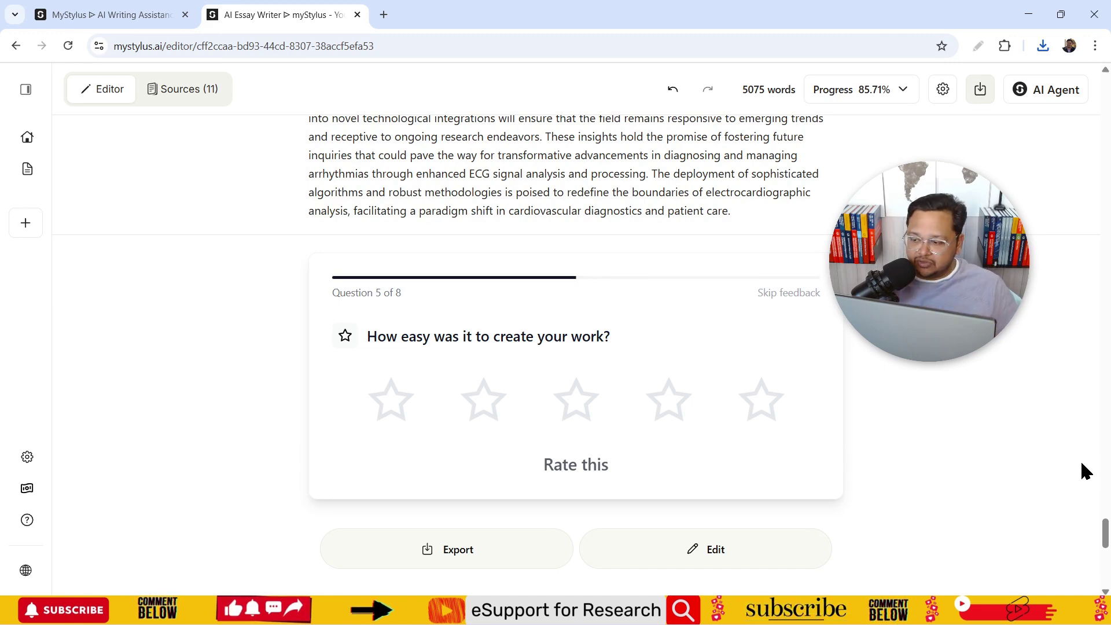
drag(1106, 531, 1083, 110)
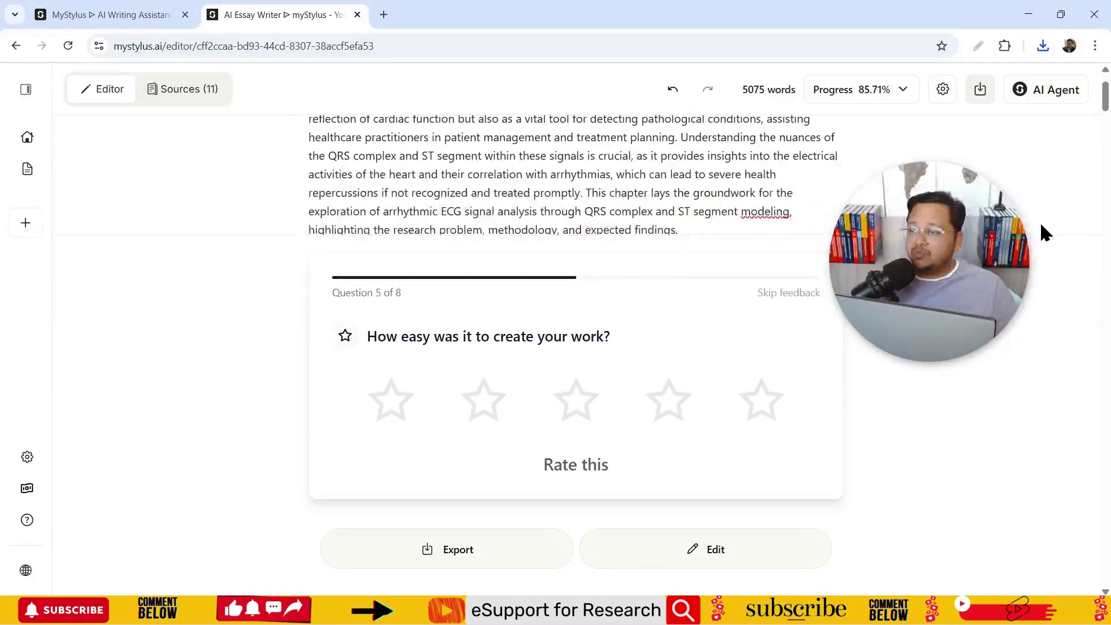
Step: Return to the myStylus home page and open the AI Detector from the Writing Tools
click(28, 138)
scroll(741, 332, down, 10)
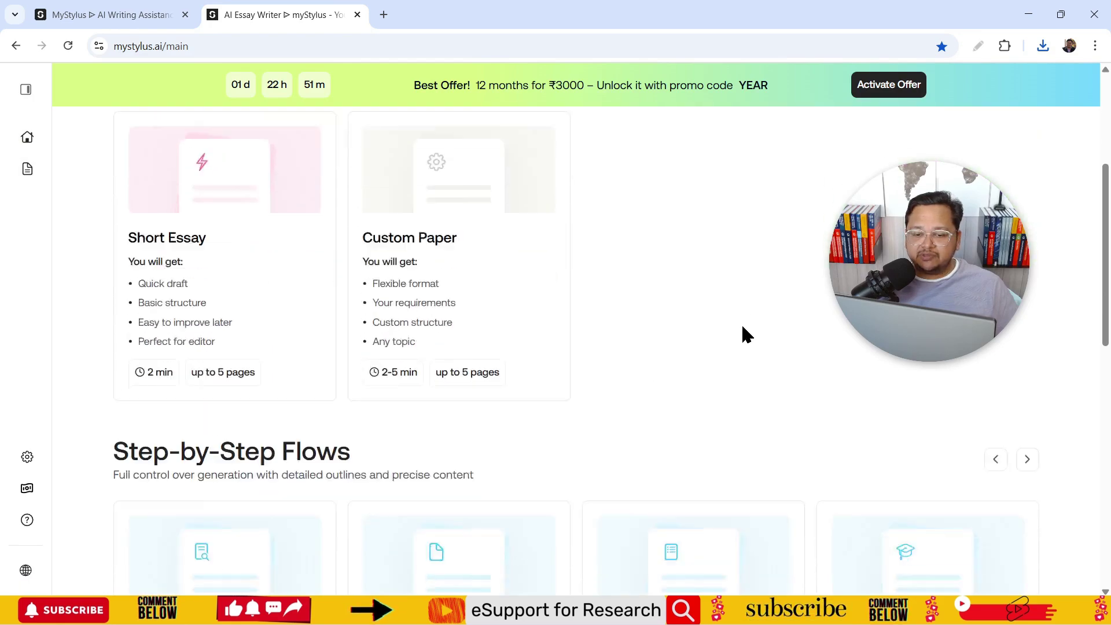
scroll(489, 320, down, 5)
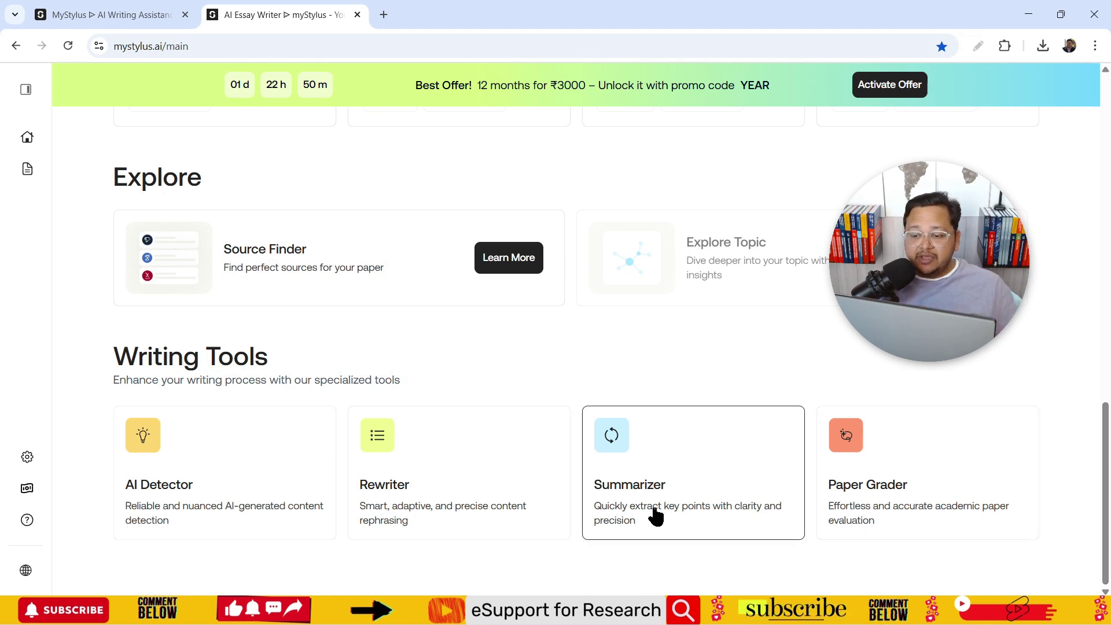
click(211, 477)
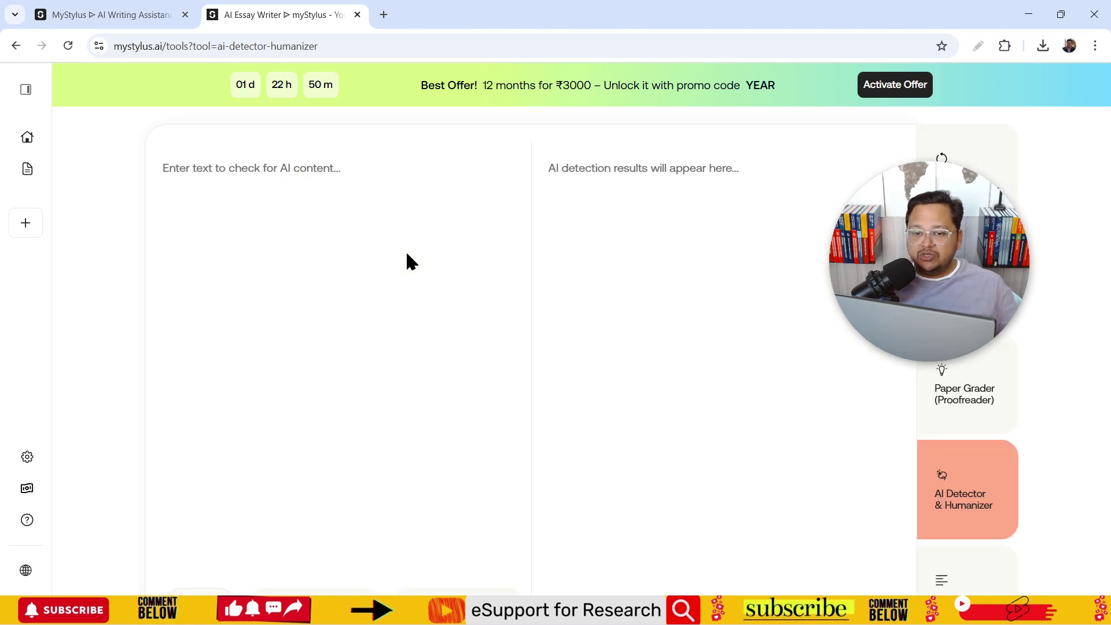
Step: Enable editing of the exported document in Word, and copy the first three Introduction paragraphs into the AI Detector & Humanizer's input text in myStylus
click(349, 258)
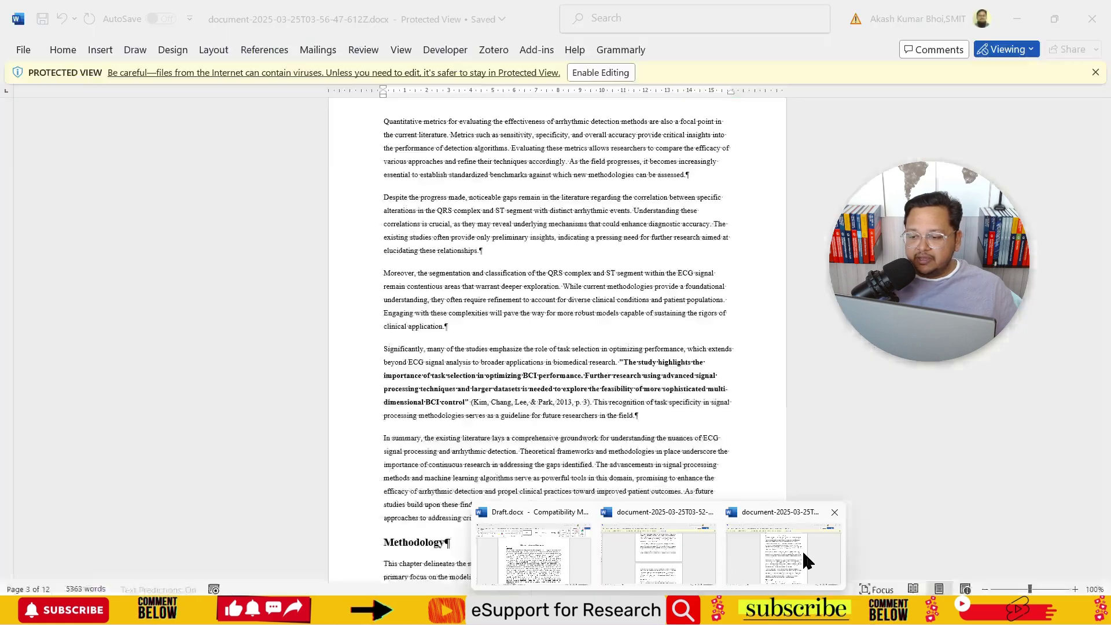
click(801, 550)
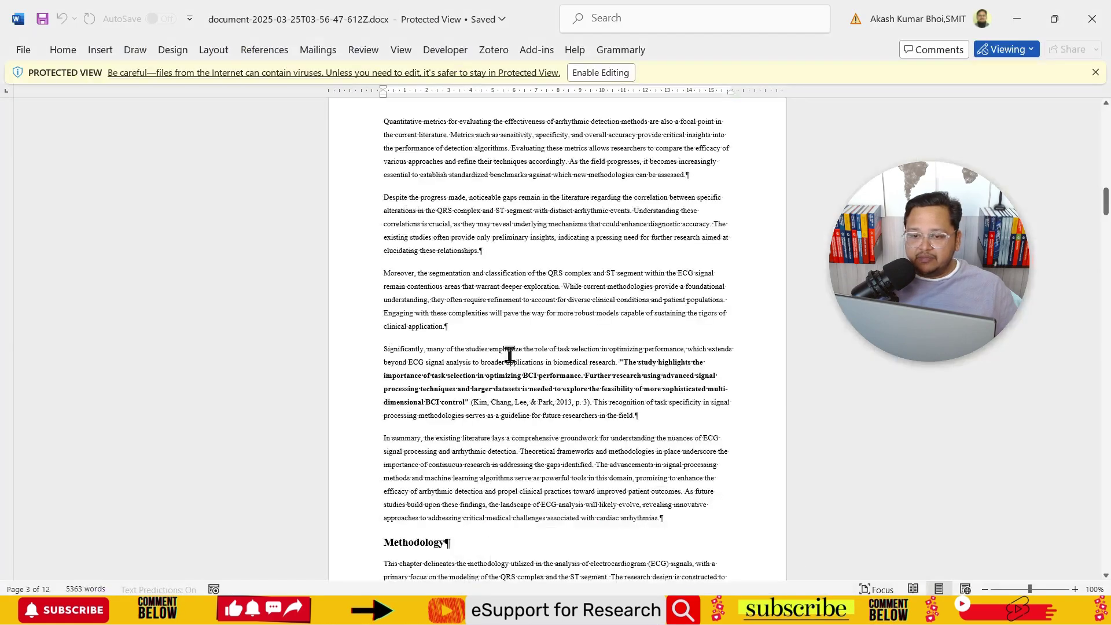
click(386, 123)
click(608, 72)
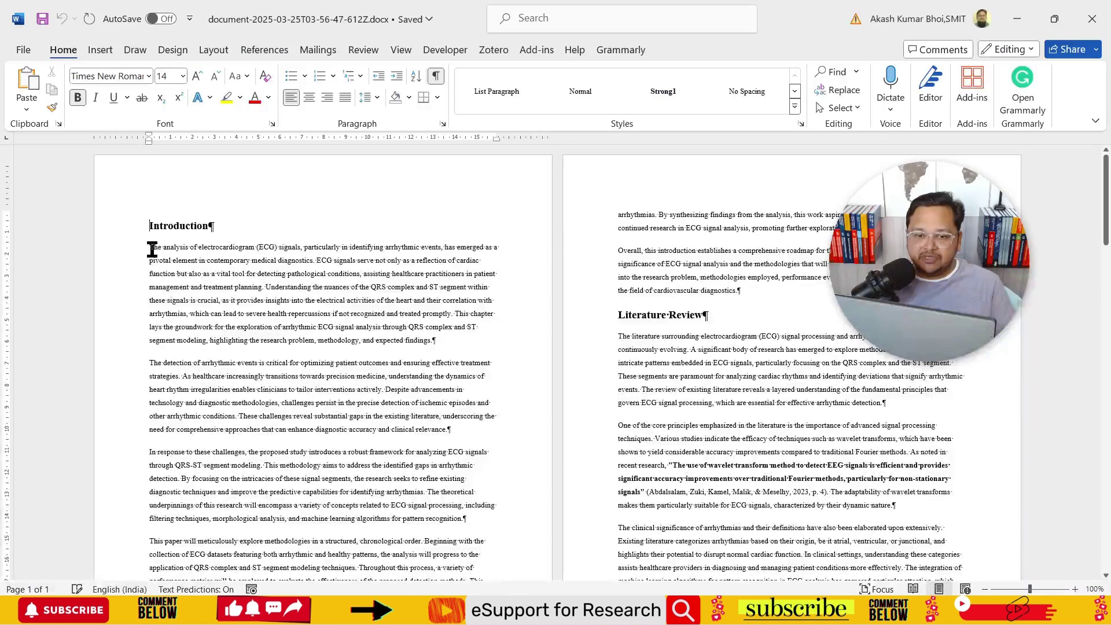
drag(150, 247, 434, 528)
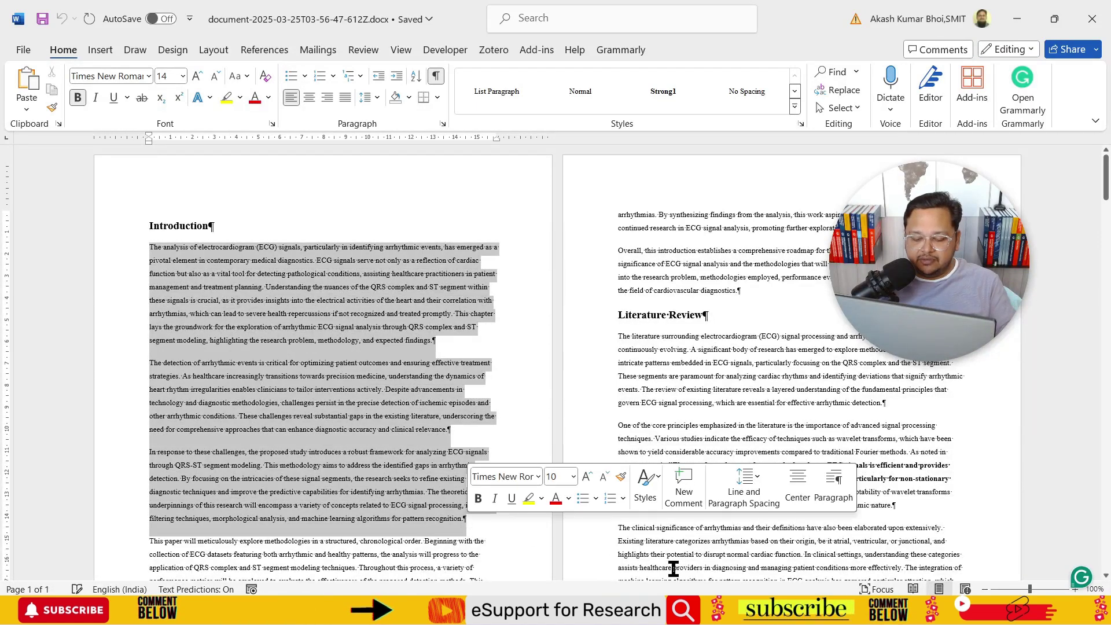
click(628, 612)
click(347, 273)
key(ctrl+v)
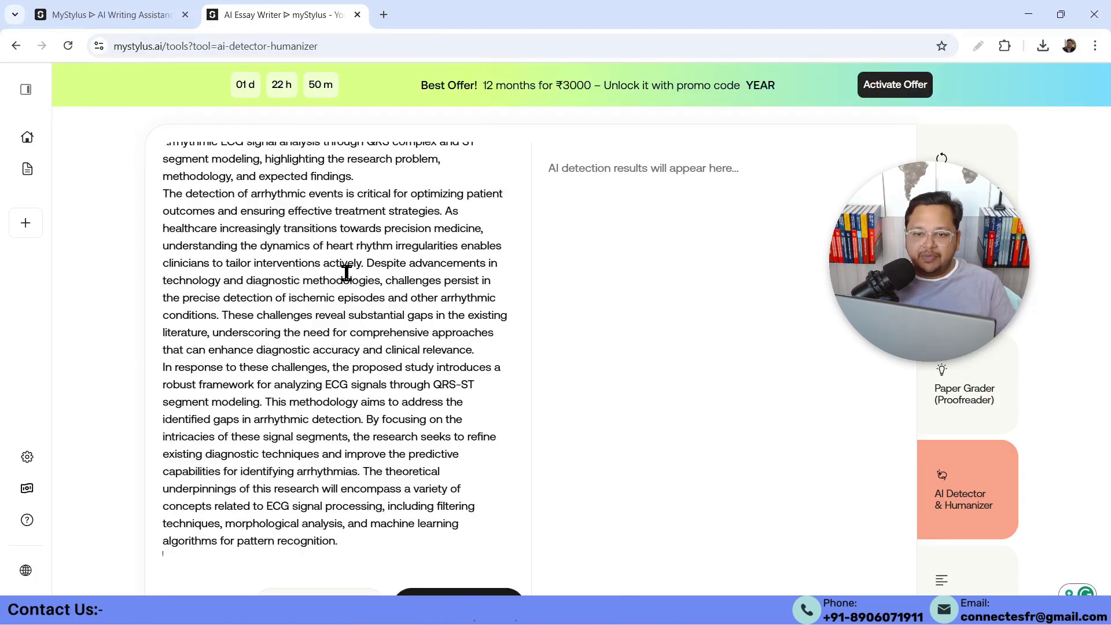
Step: Check the pasted Introduction text for AI content, and run Humanize on it
scroll(840, 344, down, 3)
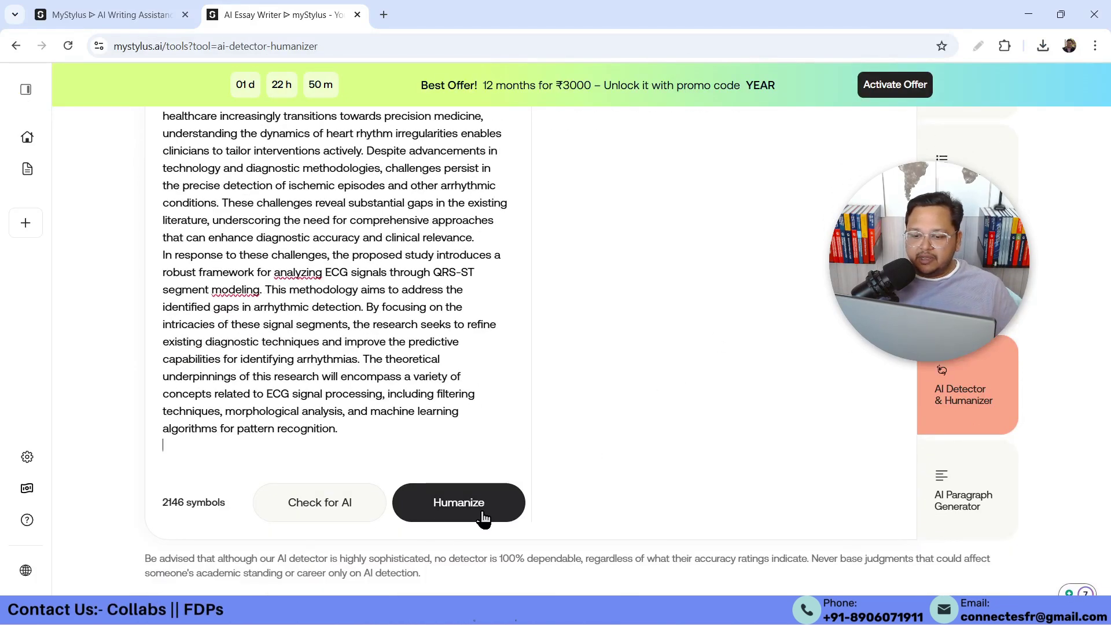
click(331, 502)
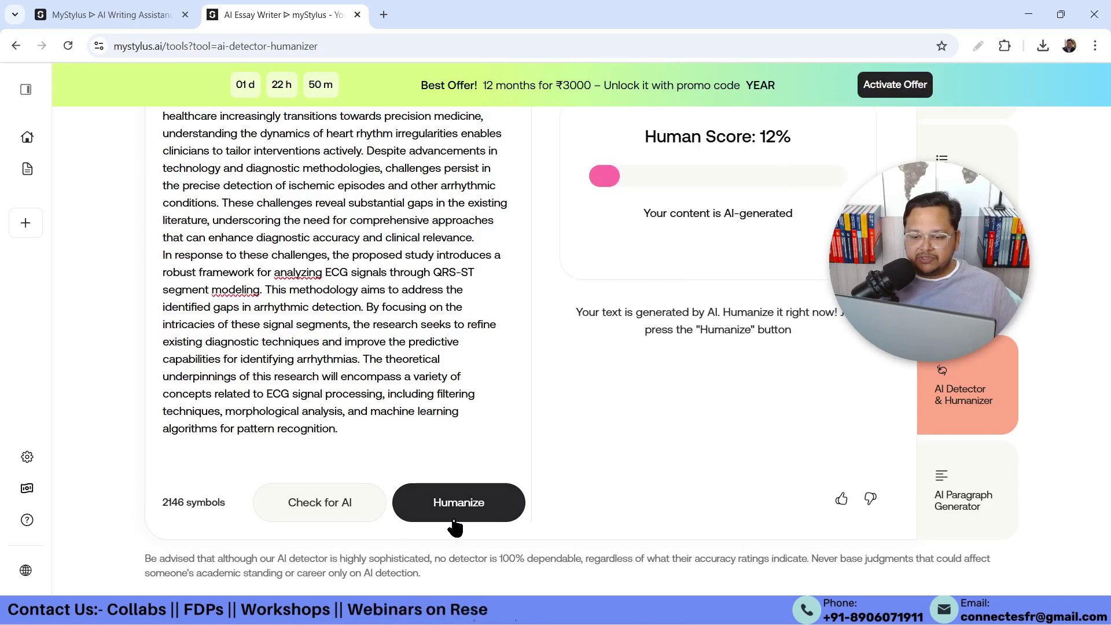
click(454, 501)
scroll(799, 470, up, 2)
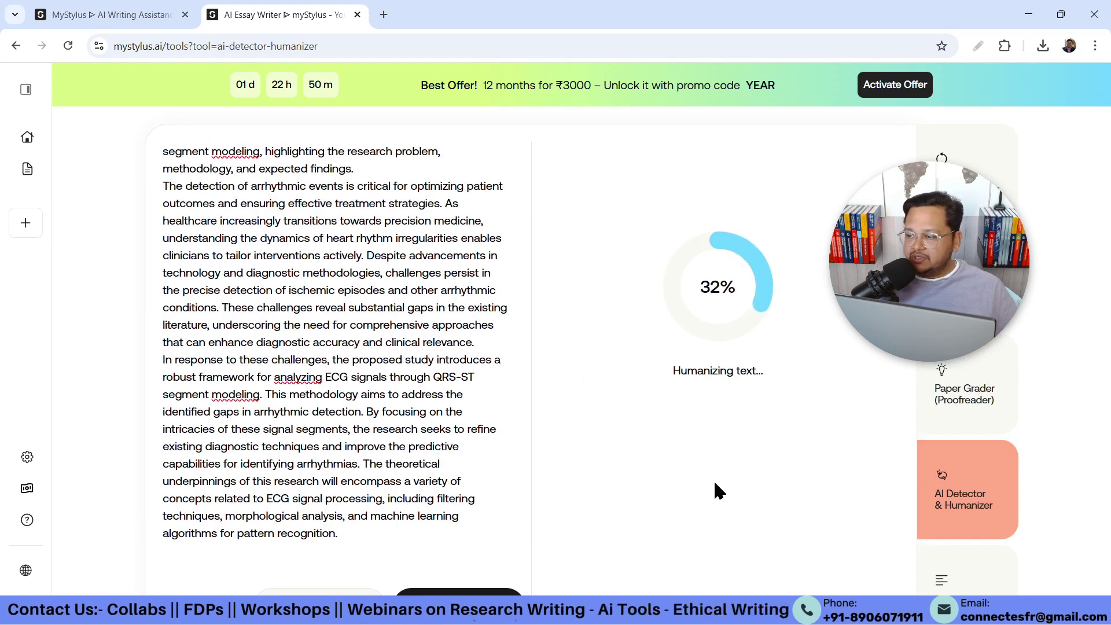
Step: Mark the AI Detector & Humanizer and Paper Grader tools with ticks, frame Paper Grader with the on-page drawing tool, and close the drawing tool
click(977, 50)
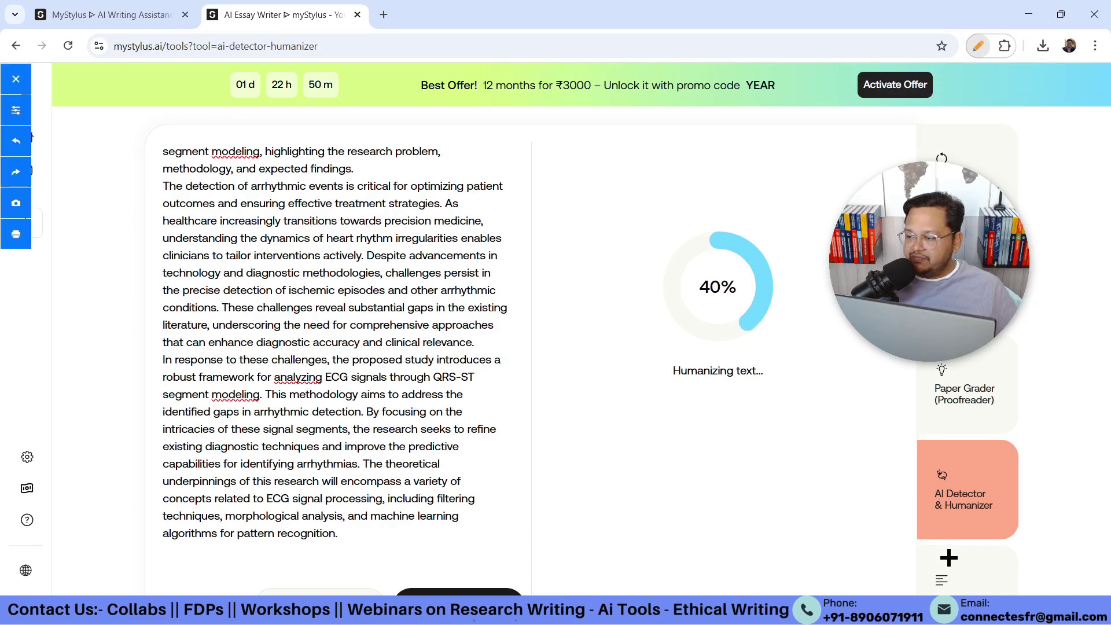
drag(1021, 475, 1075, 433)
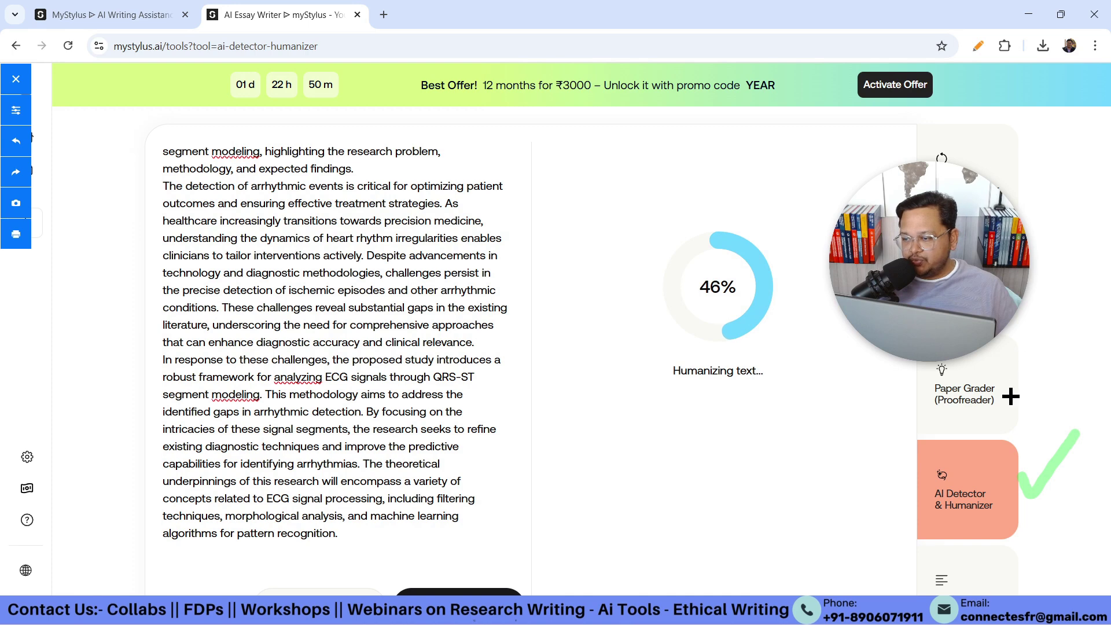
drag(1016, 365, 1074, 327)
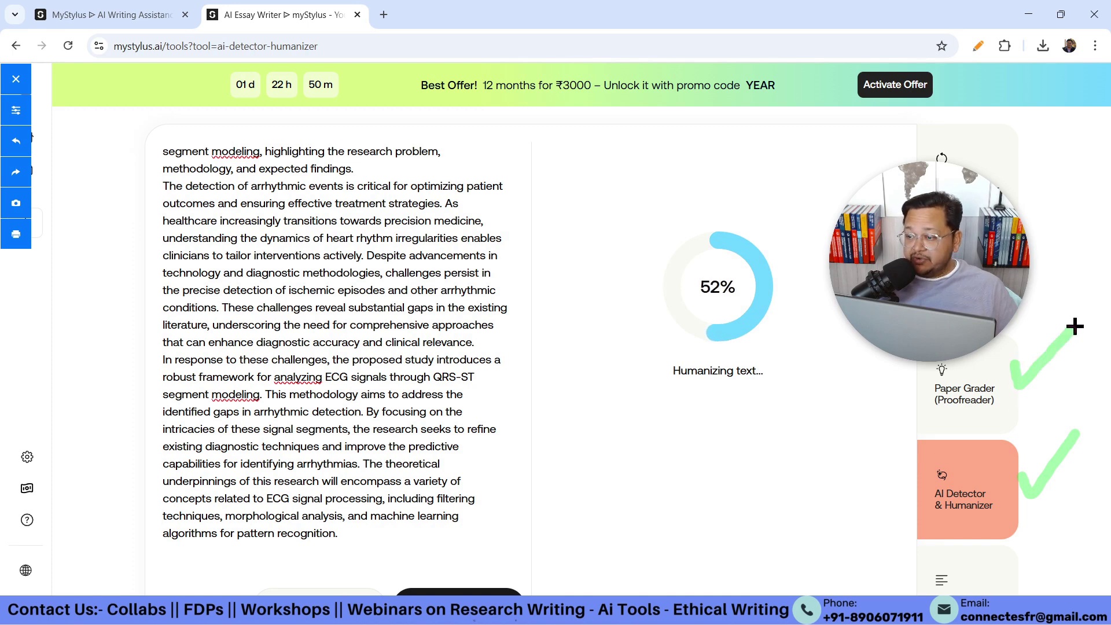
drag(925, 417, 995, 415)
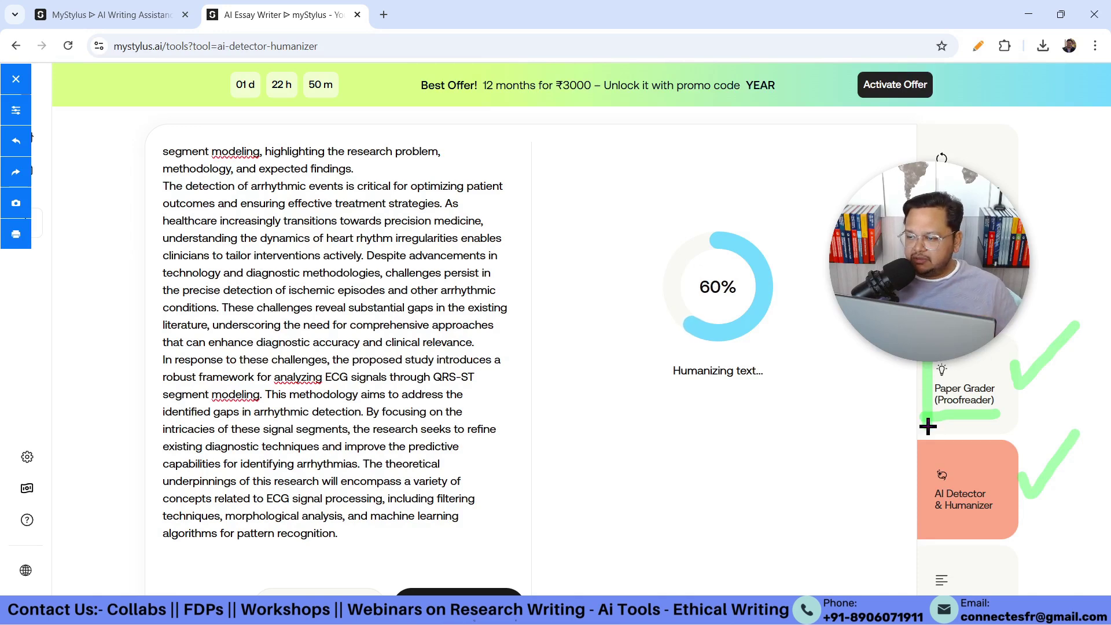
drag(1001, 333, 1000, 416)
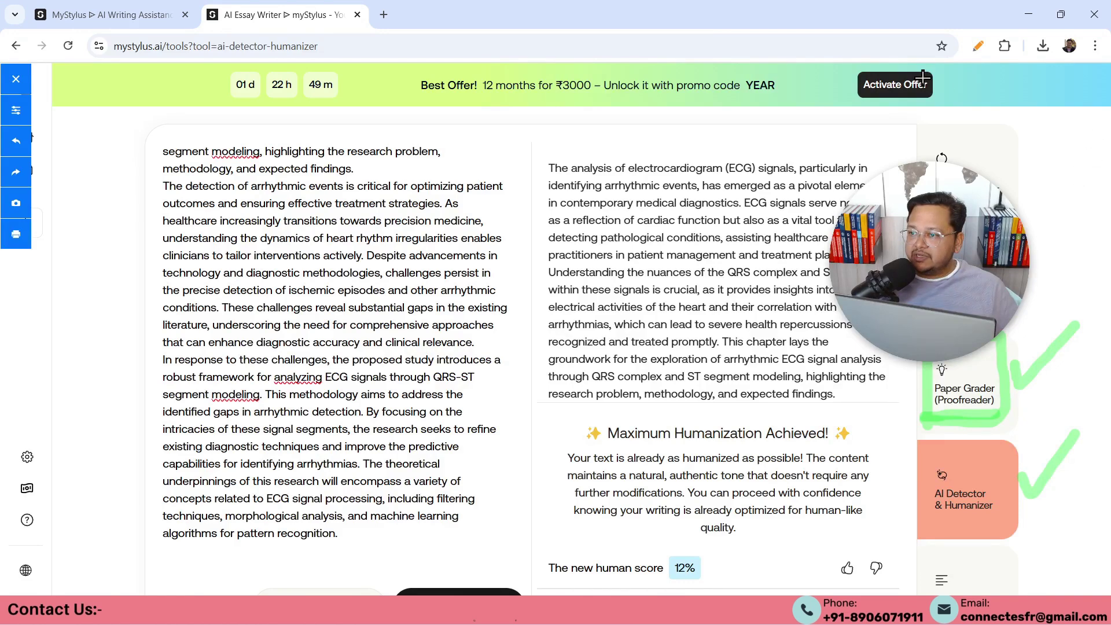
click(977, 46)
Step: Look through the humanized text and its human score, and run the AI check on the input text again
scroll(764, 400, down, 8)
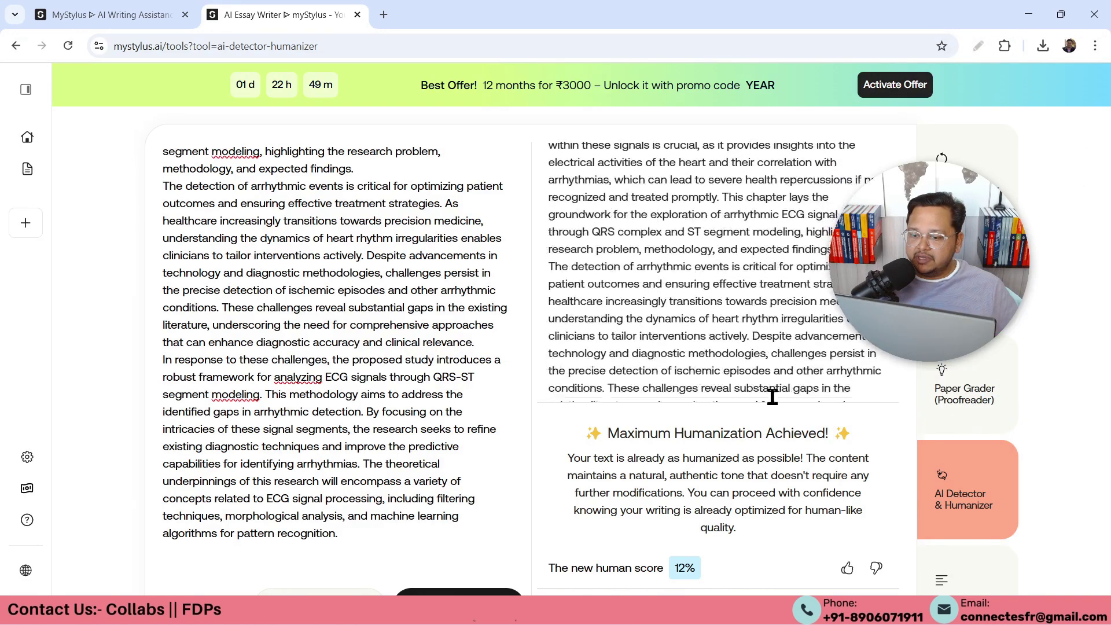
scroll(752, 417, up, 5)
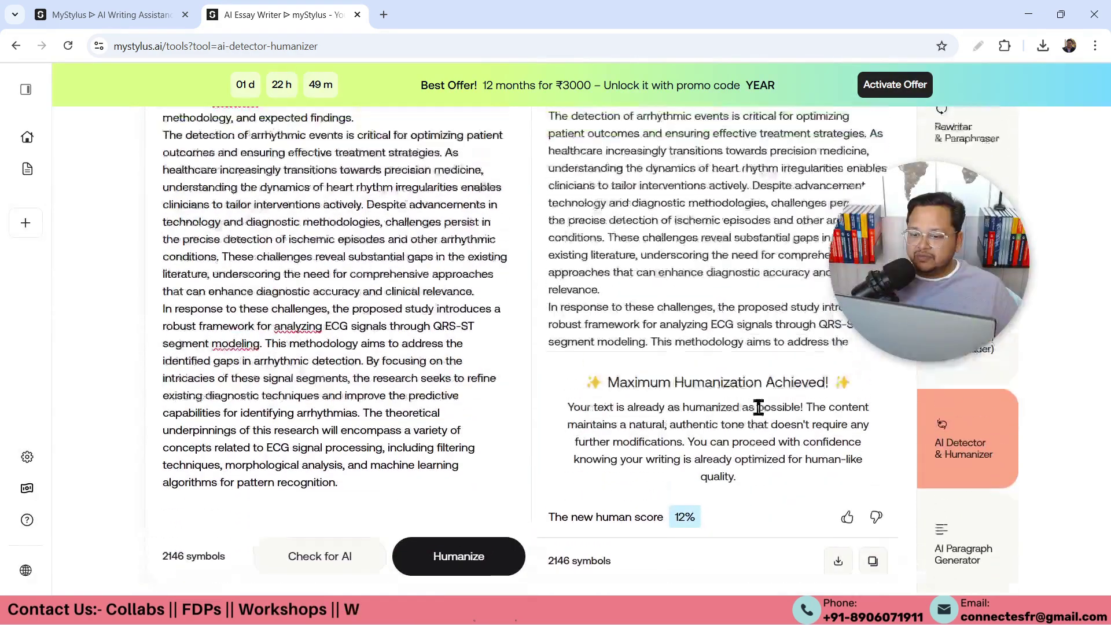
scroll(775, 385, down, 2)
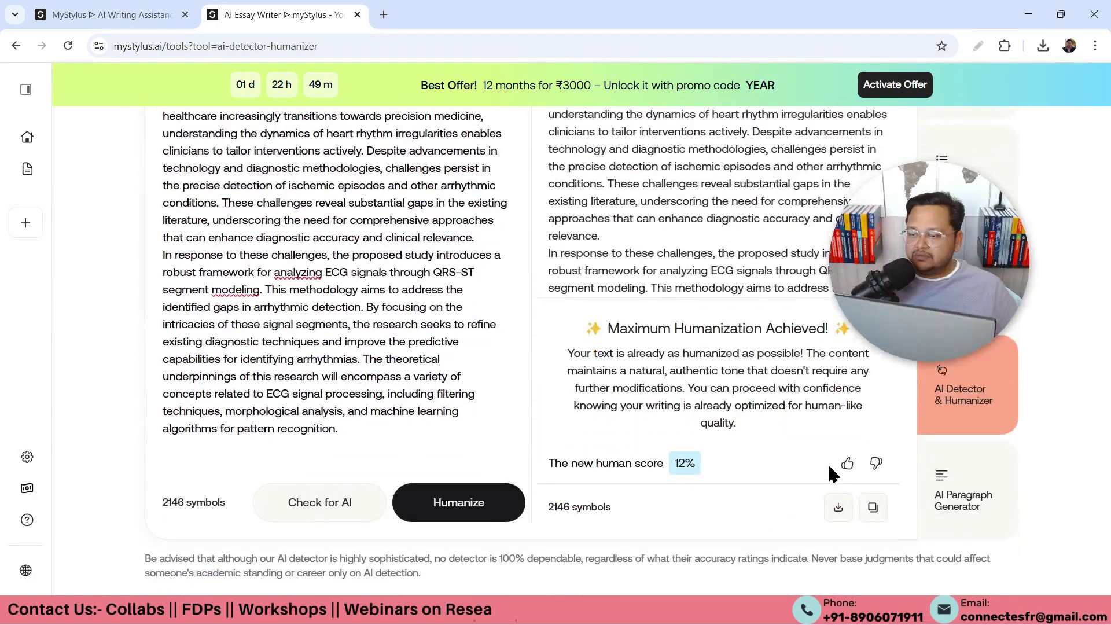
click(318, 508)
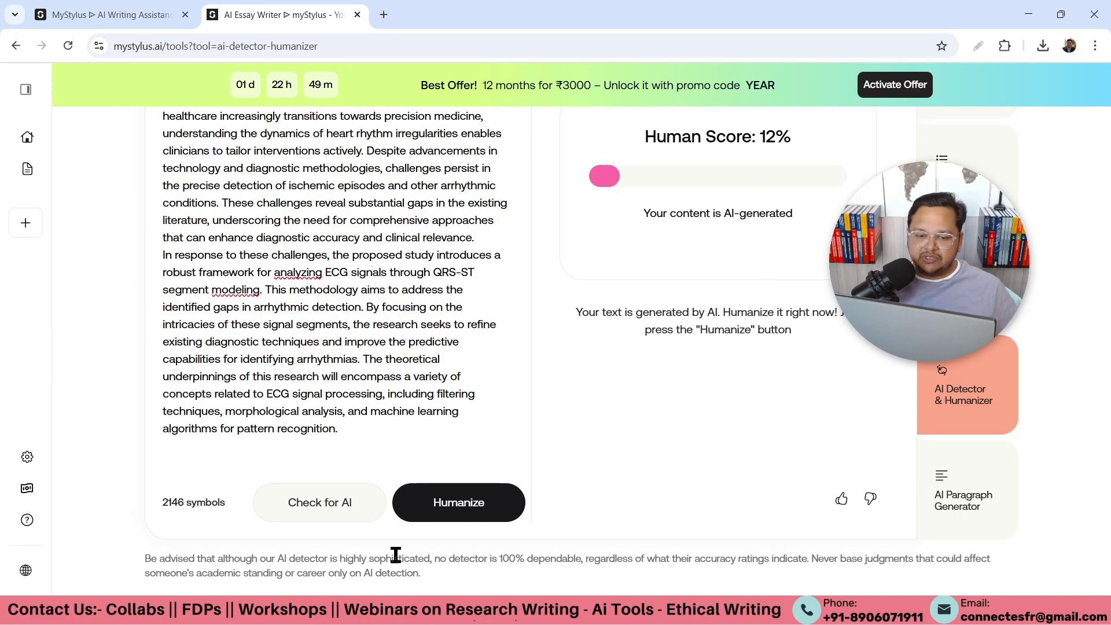
Step: Rephrase the Introduction text with the Rewriter & Paraphraser in Standard mode with Low word change
scroll(773, 341, up, 2)
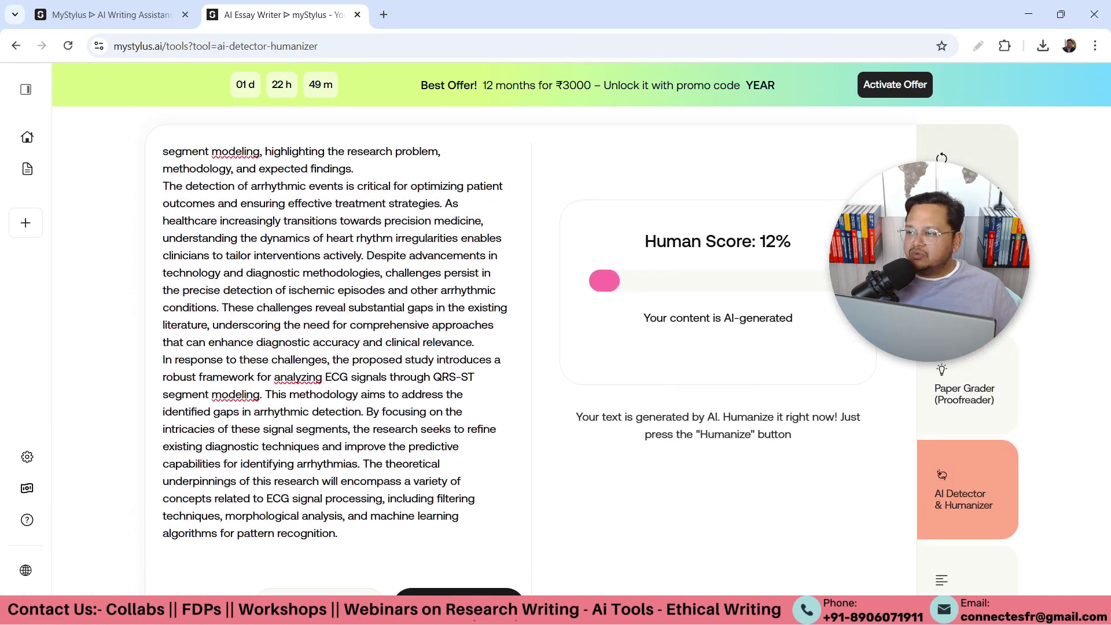
scroll(547, 532, down, 2)
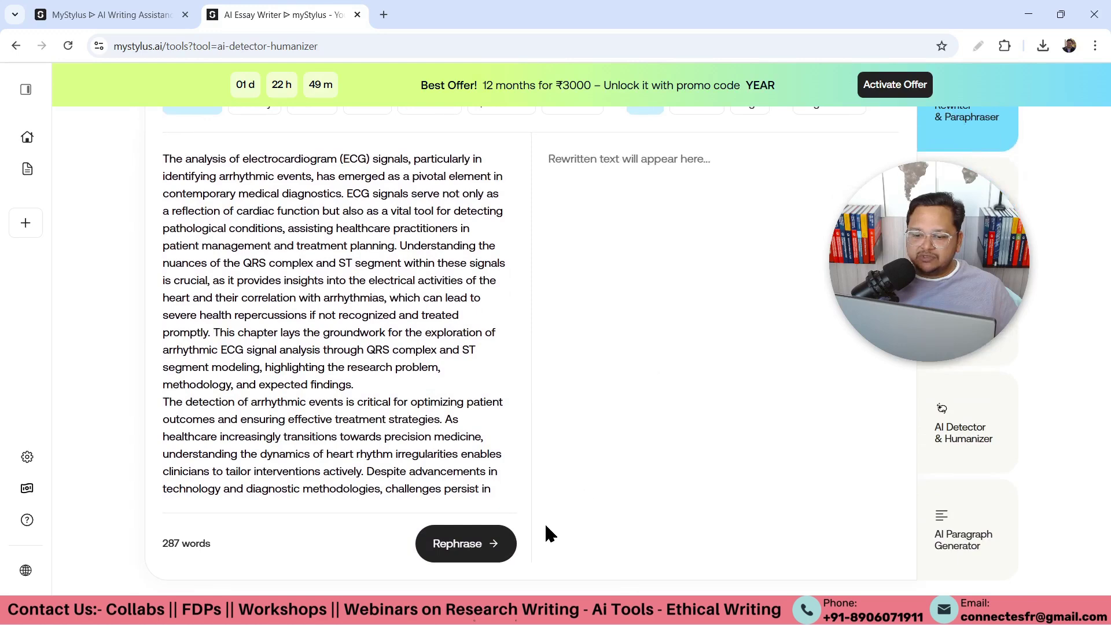
click(463, 550)
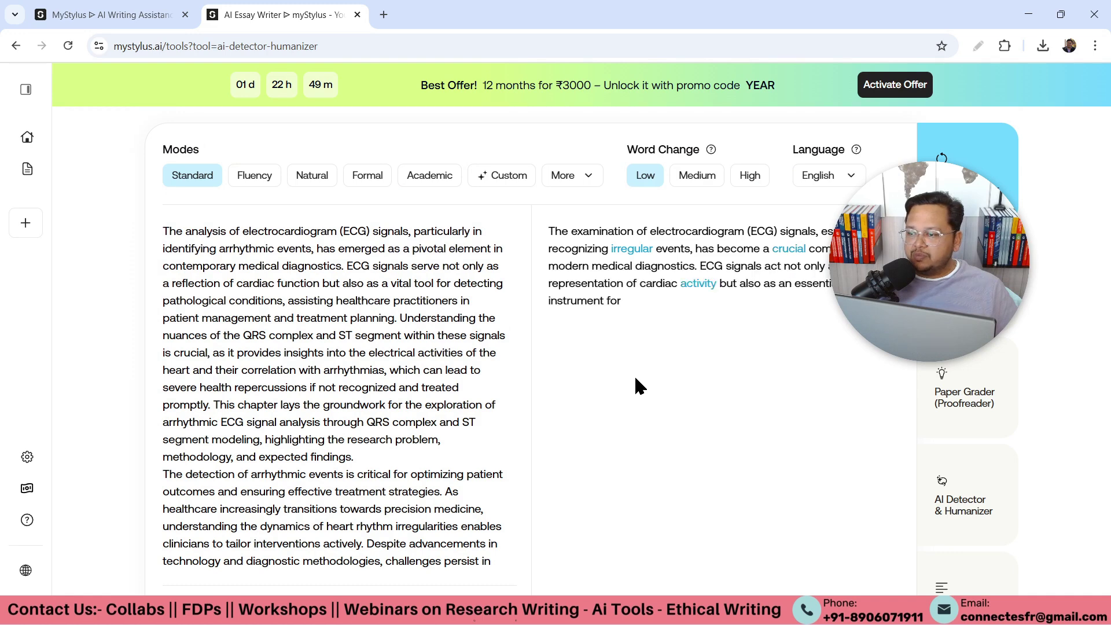
scroll(1091, 243, down, 2)
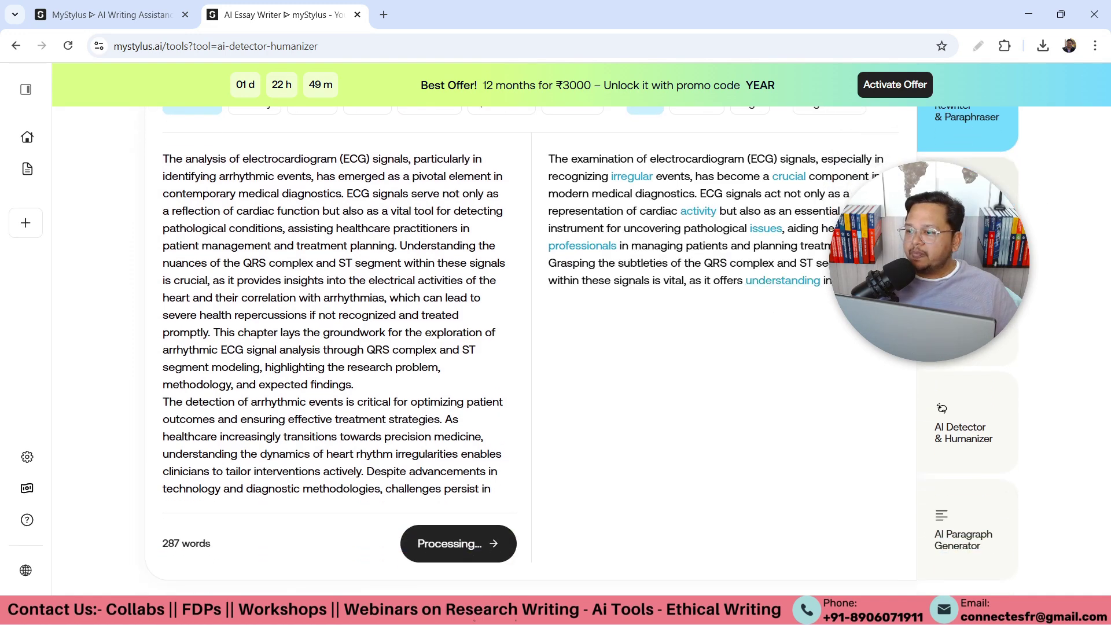
Step: Open the Summarizer with the same text and look over the suggested keywords
click(967, 260)
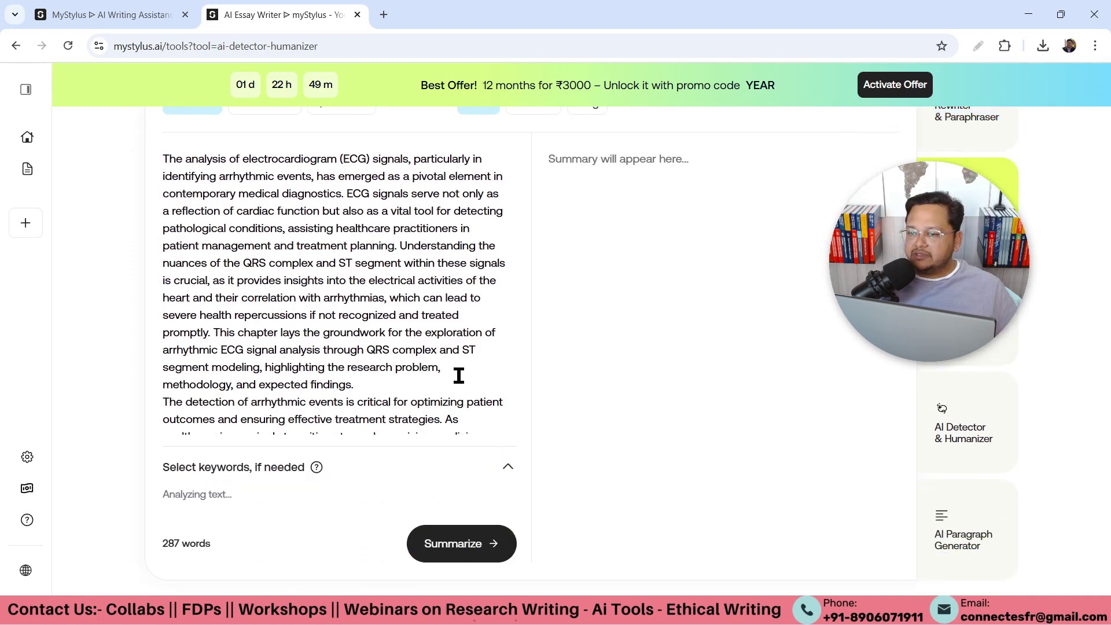
scroll(405, 336, down, 3)
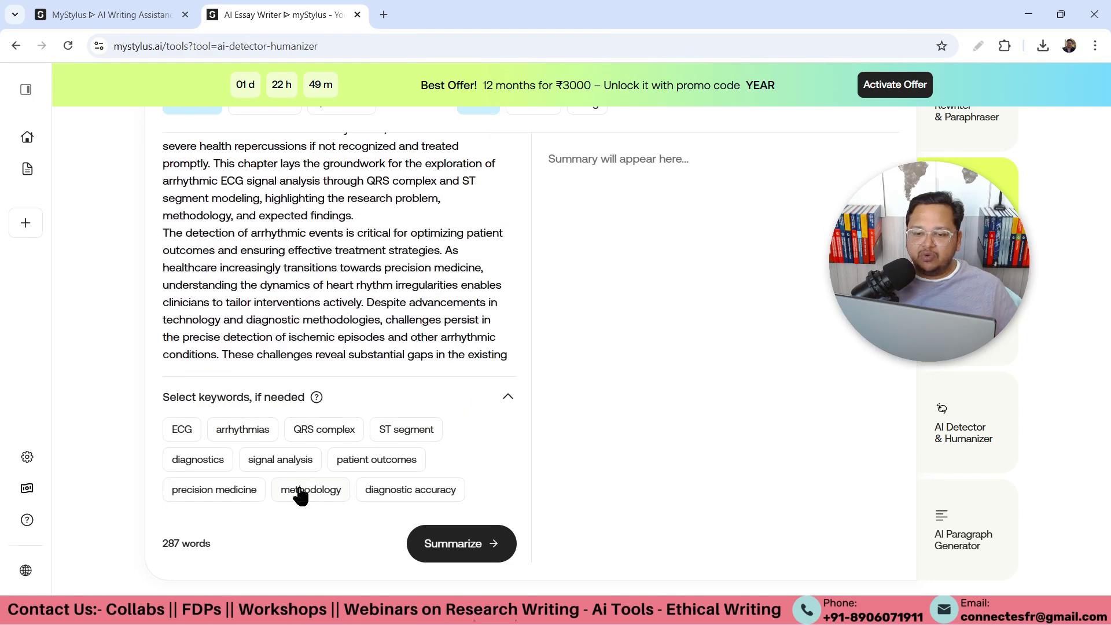
scroll(489, 322, down, 3)
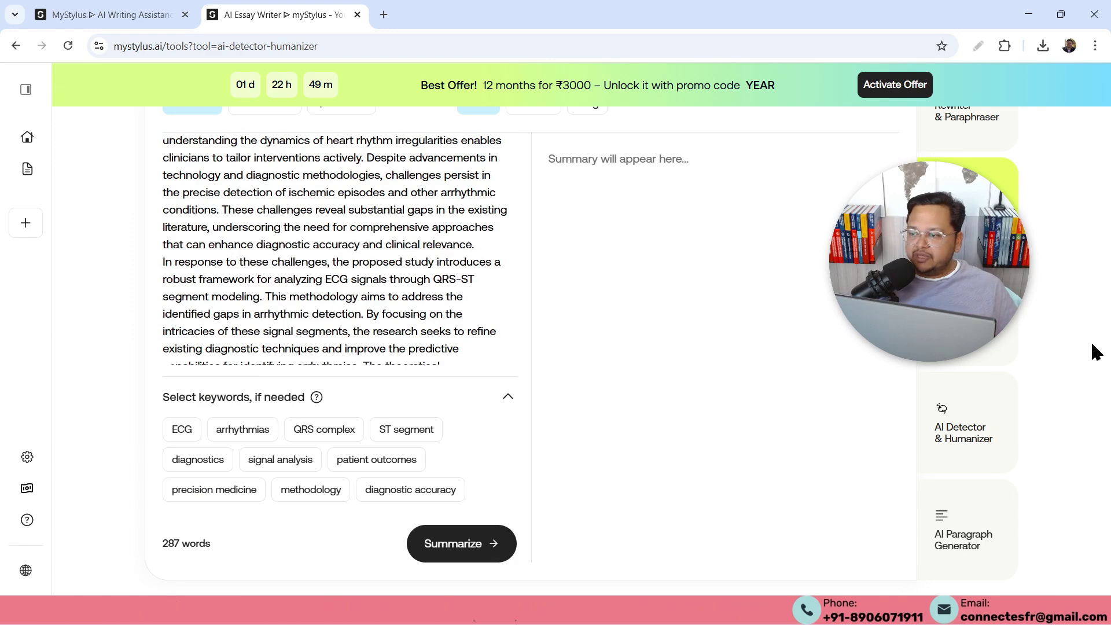
Step: Grade the Introduction text with the Paper Grader, review the writing, AI detection and word count scores, and dismiss the promotional pop-up
click(1043, 356)
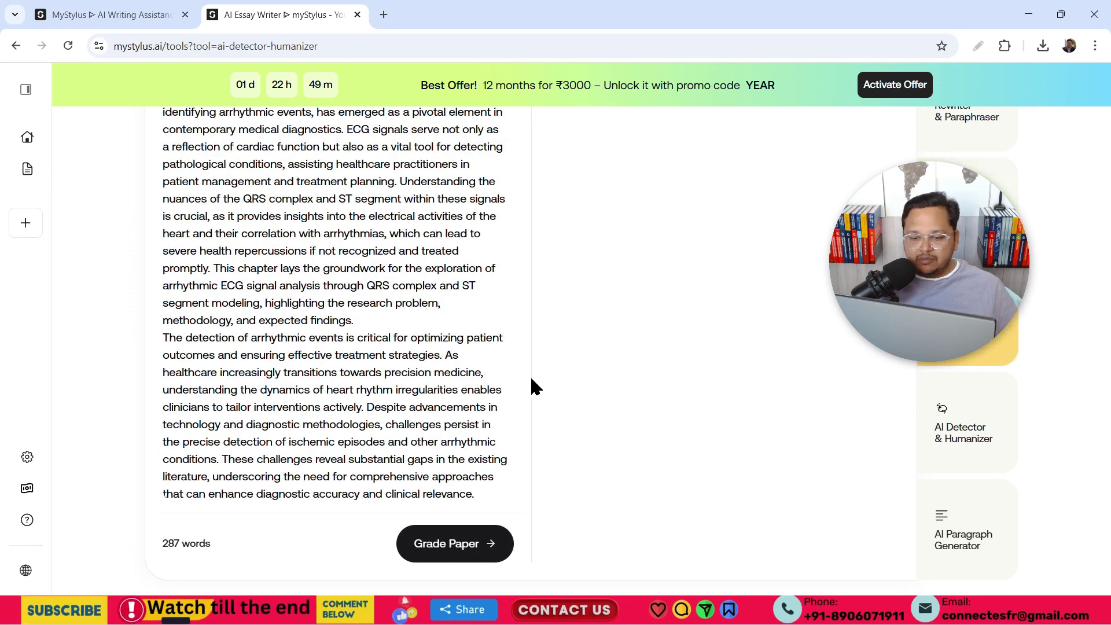
click(460, 554)
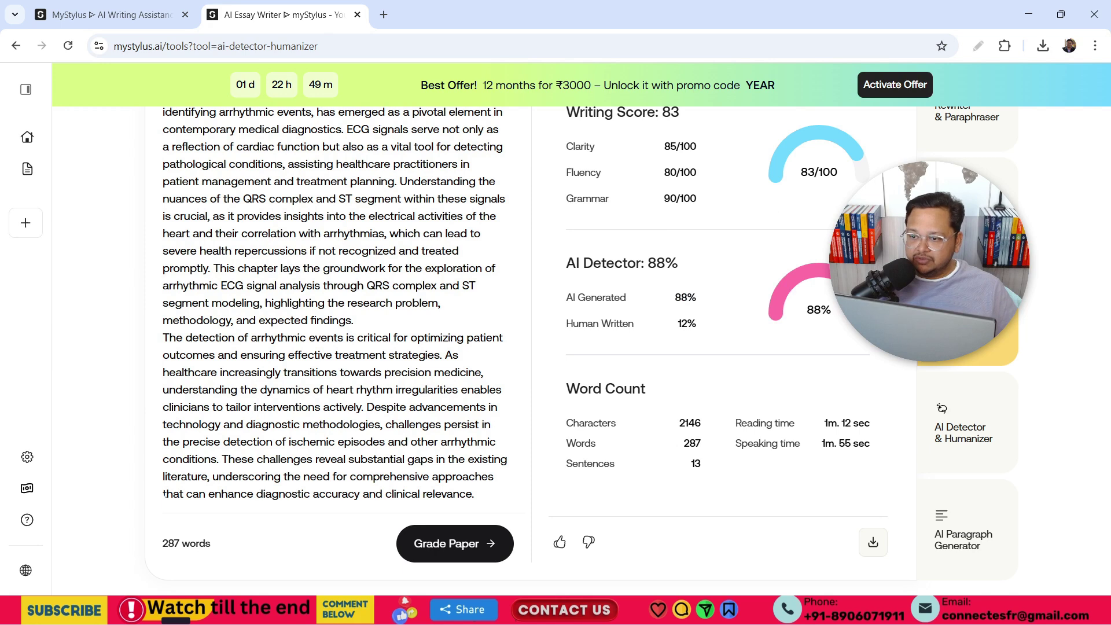
scroll(633, 255, up, 1)
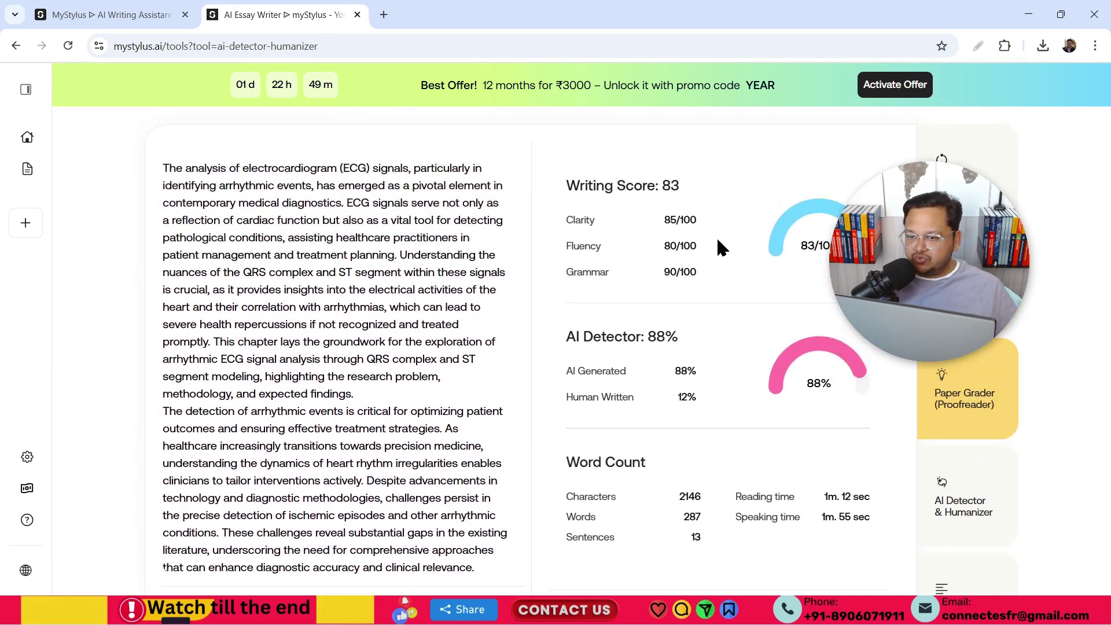
scroll(726, 246, down, 1)
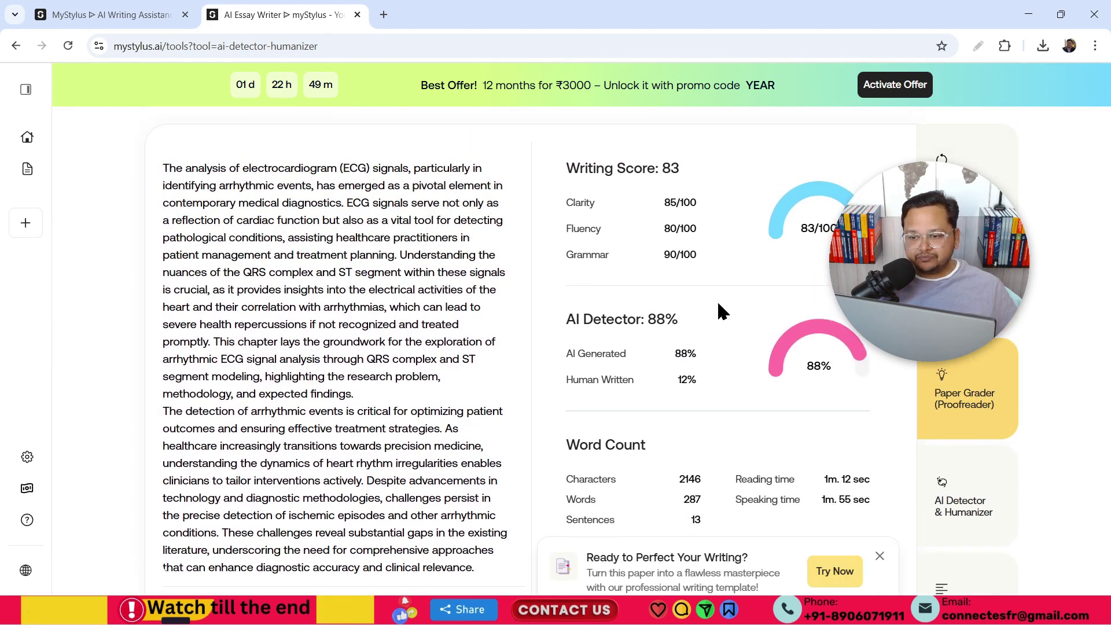
scroll(717, 307, down, 1)
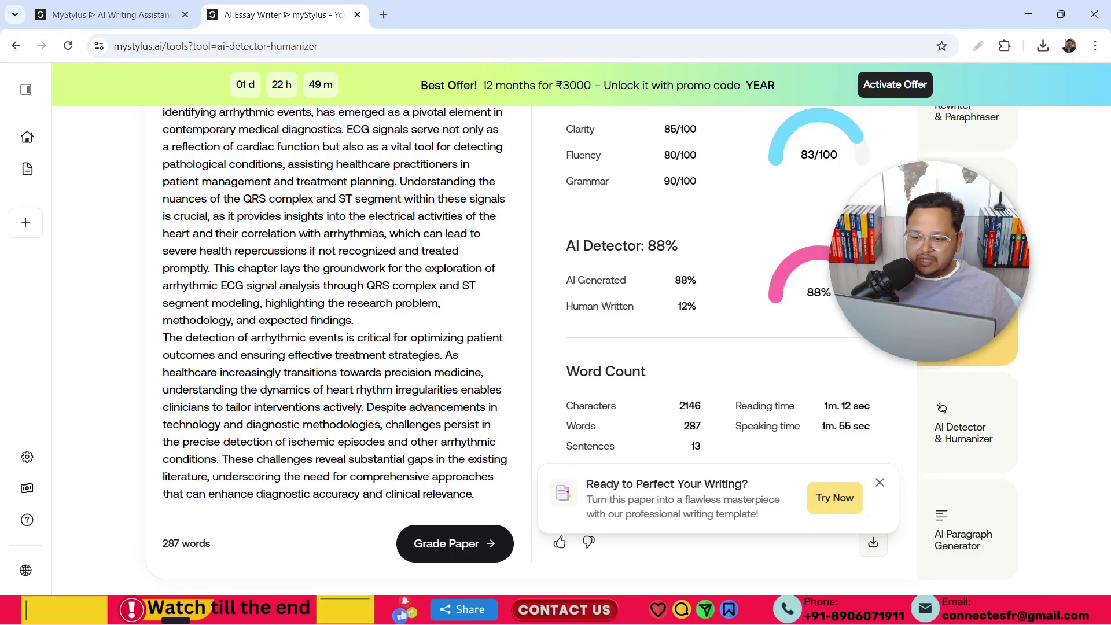
click(879, 482)
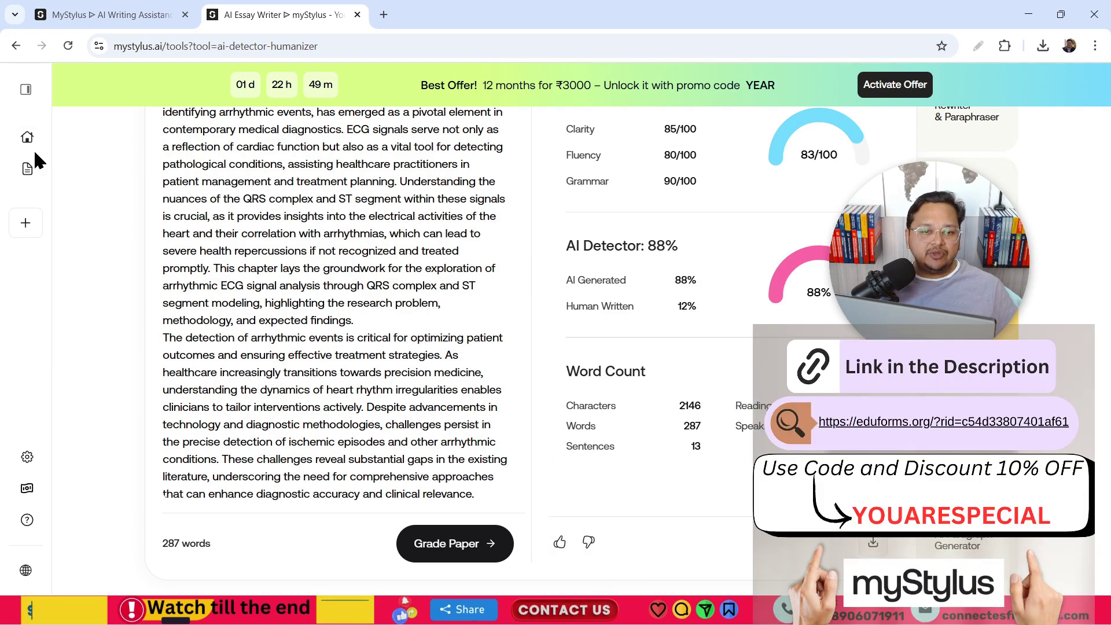
Step: Return to the myStylus home page and look over the Fast Papers and Step-by-Step Flows templates
click(31, 141)
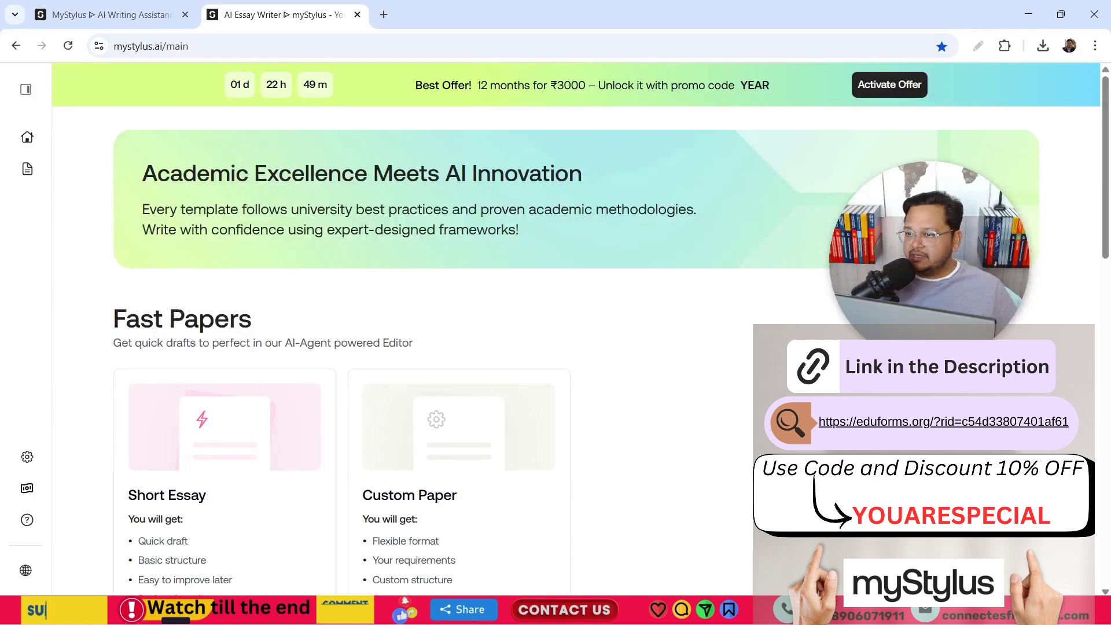
scroll(1108, 265, down, 4)
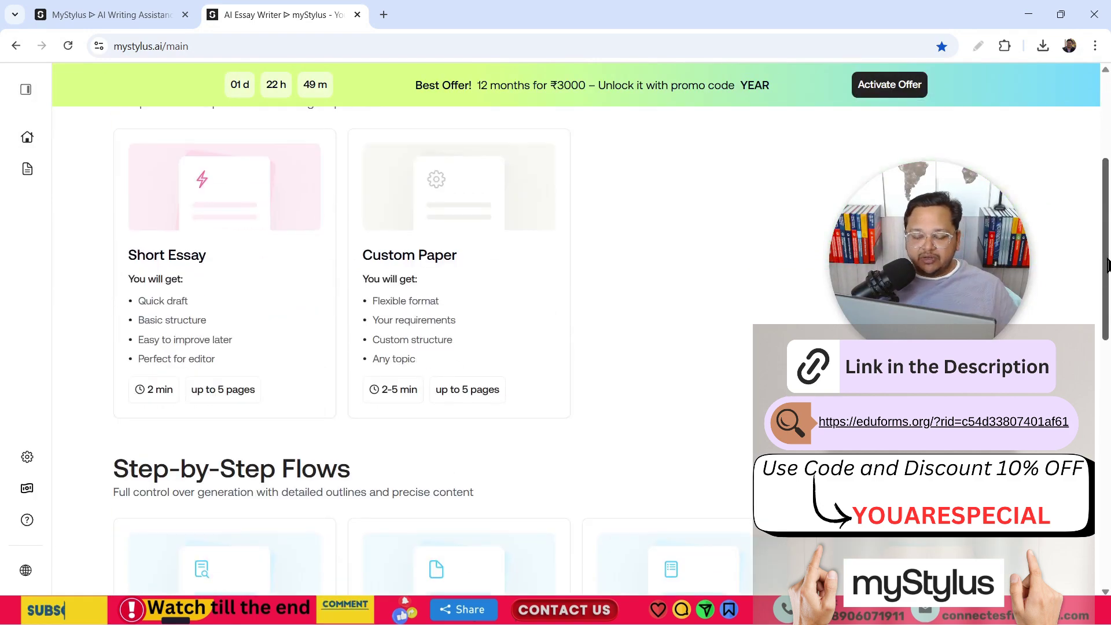
drag(1108, 265, 1108, 208)
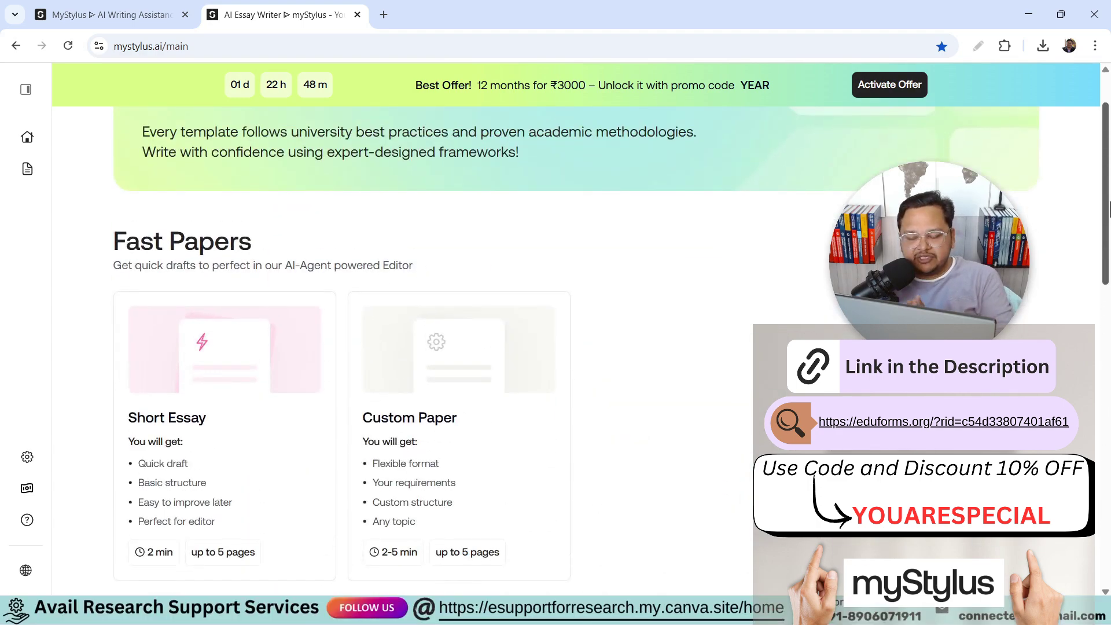